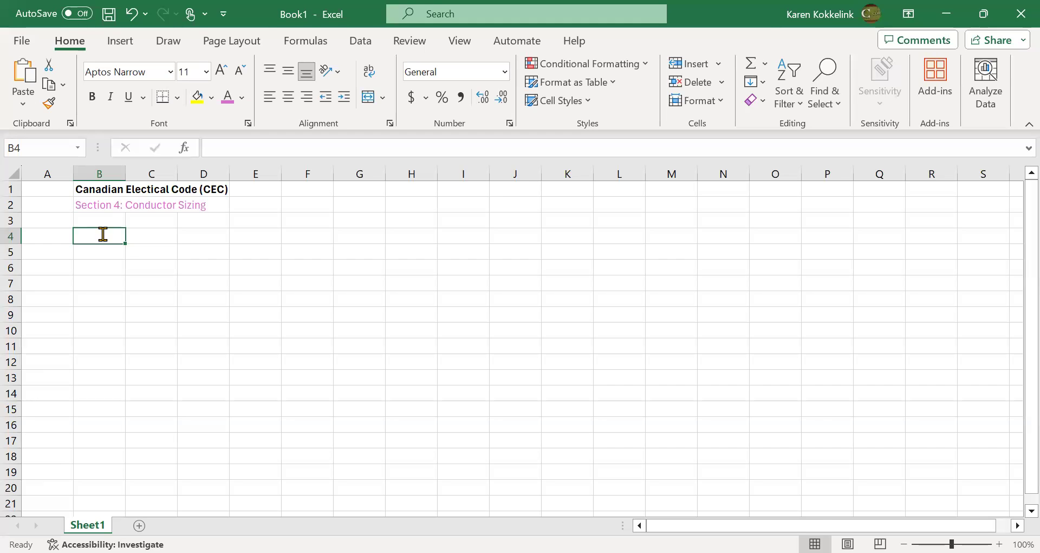
- Enter the heading "Ampacity" in cell B4 and its unit "[A]" in B5
text(Ampacity)
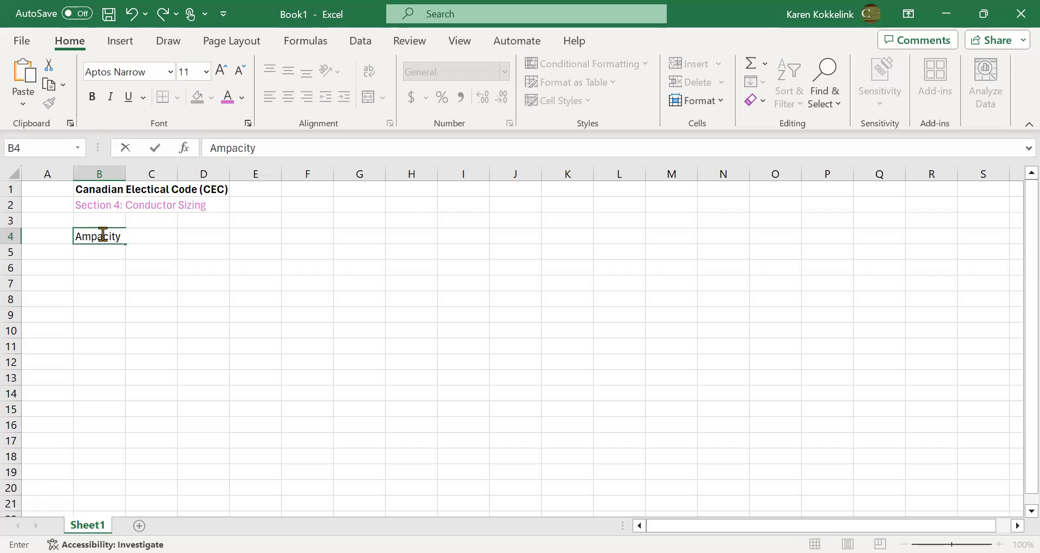
key(Return)
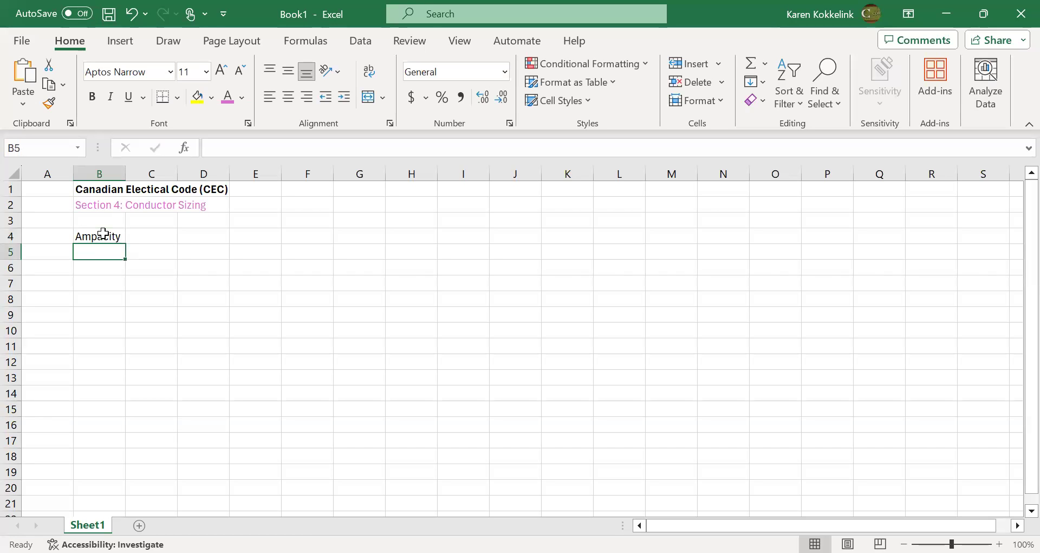
text([A])
key(Tab)
- Enter "Ruduced by:" in C4, beside Ampacity, and widen column C so the text fits
key(Up)
key(Up)
key(Down)
key(Down)
key(Up)
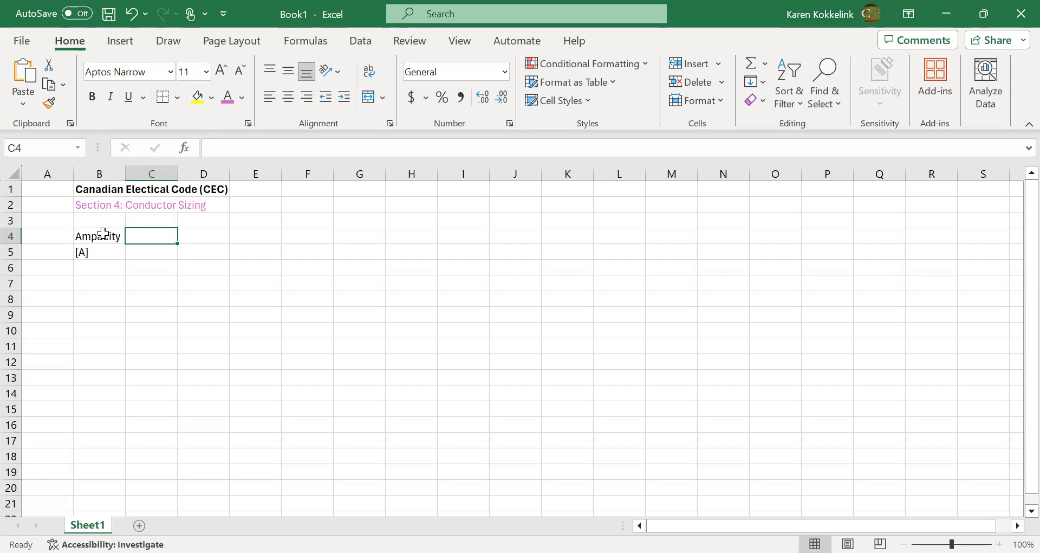
text(Rudcu)
key(BackSpace)
key(BackSpace)
key(BackSpace)
key(BackSpace)
text(daced)
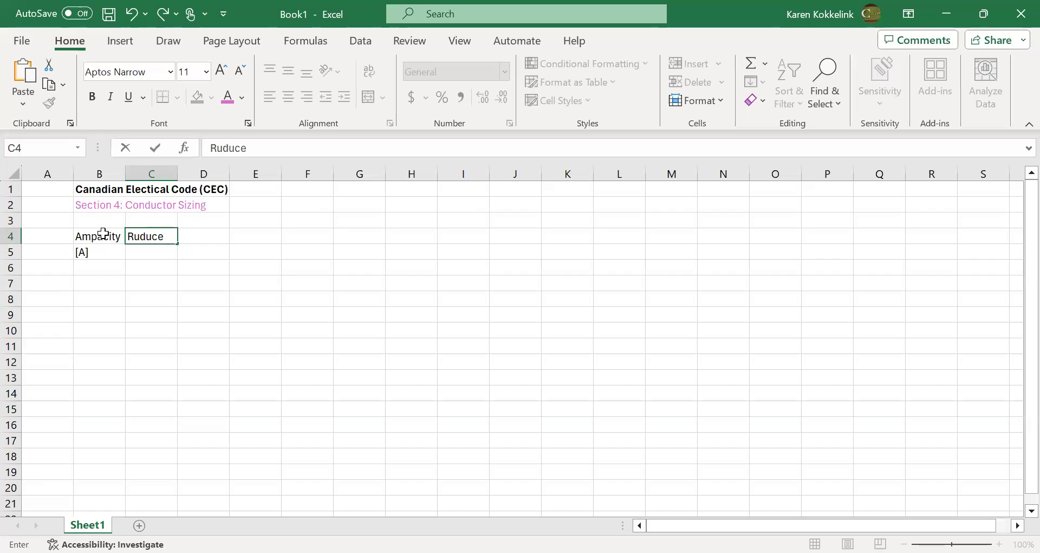
key(BackSpace)
key(BackSpace)
key(BackSpace)
key(BackSpace)
text(uced by:)
key(Return)
key(Up)
key(Right)
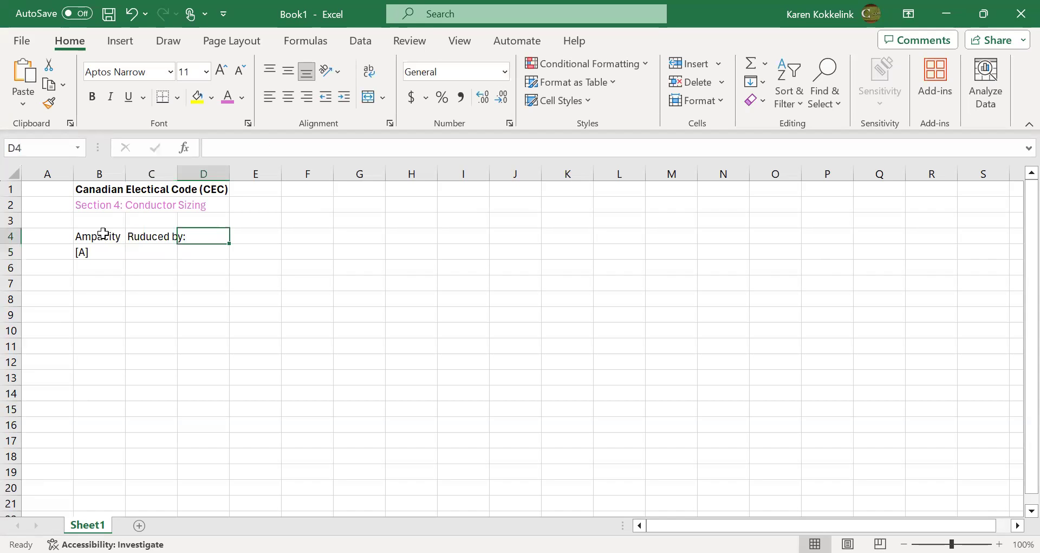
drag(179, 171, 196, 171)
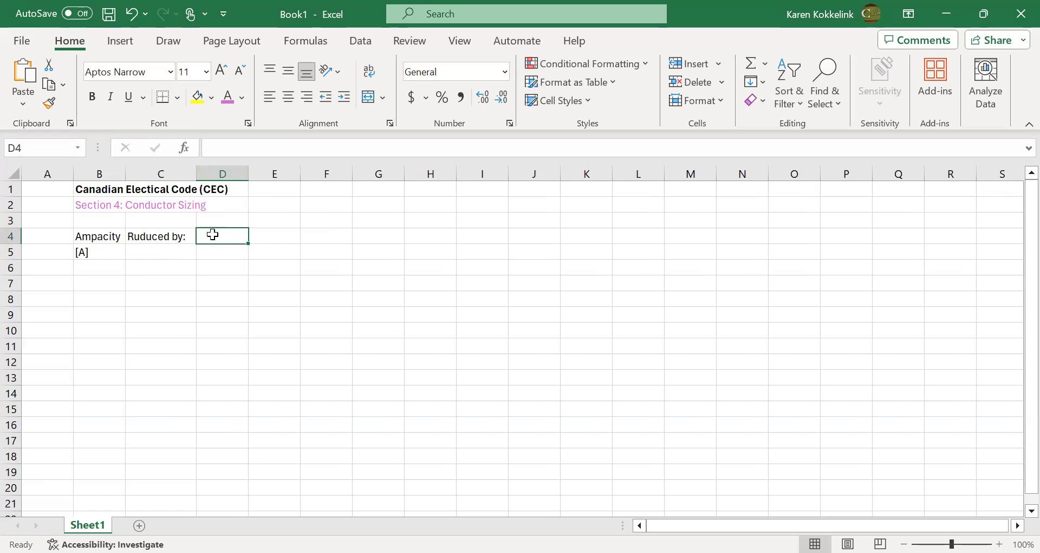
- Enter "Temp rating of insulation" in D4 as the first reduction cause
text(Temp rating of inclus)
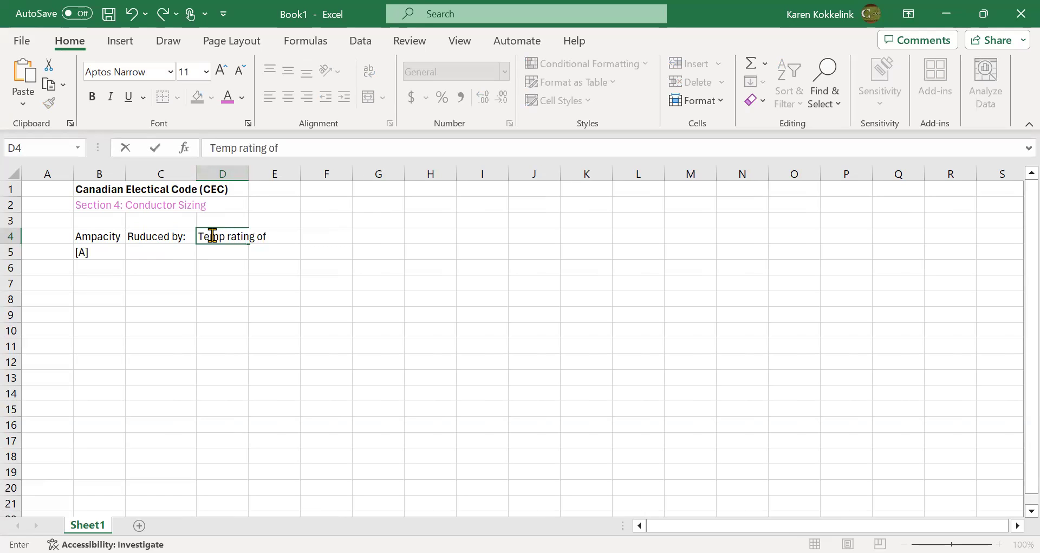
key(BackSpace)
key(BackSpace)
key(BackSpace)
key(BackSpace)
text(sulation)
key(Return)
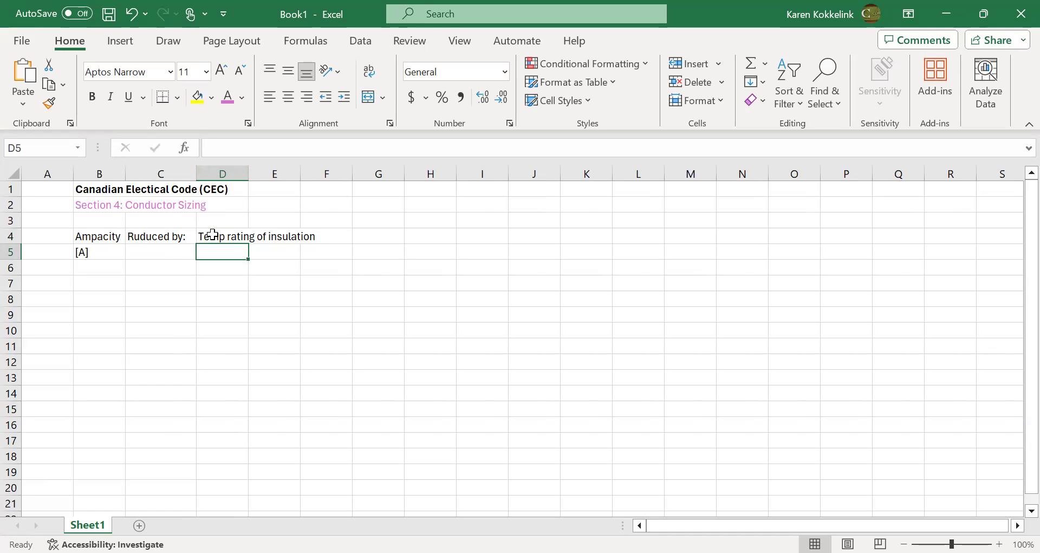
- Enter "Mechanical Corrections" in D5, below the insulation temperature rating
text(Mech)
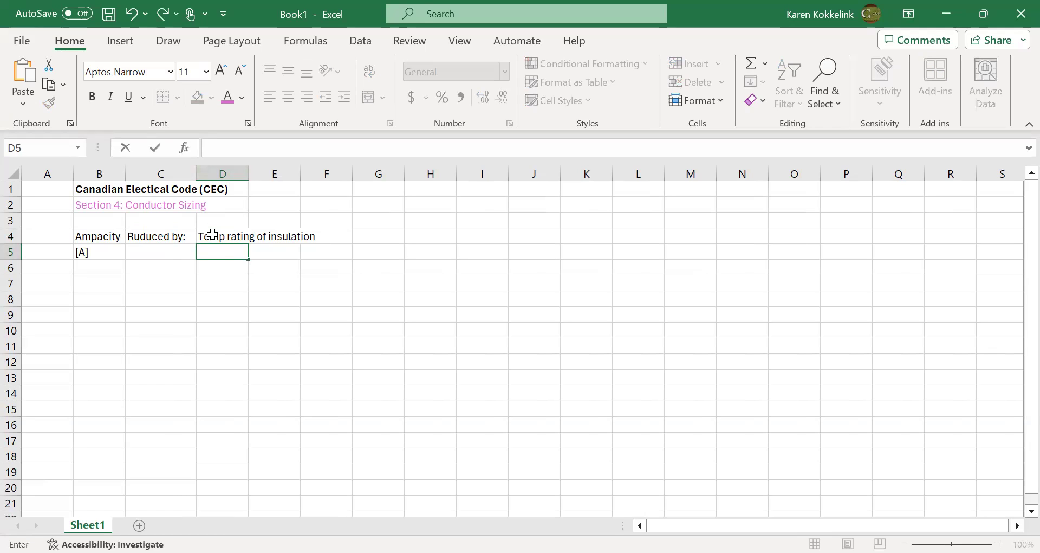
text(anical Co)
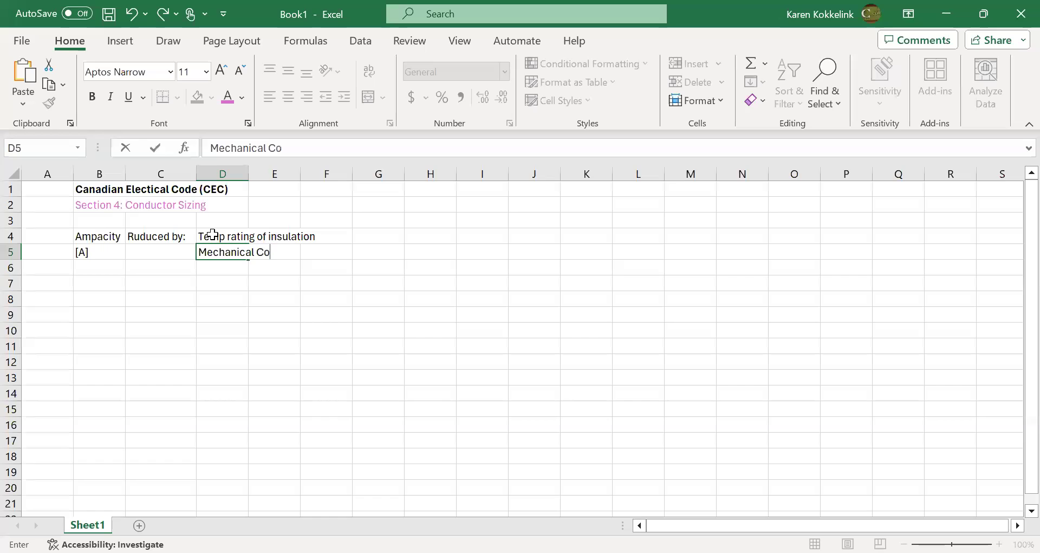
text(rrections)
key(Tab)
- Enter "Insulation temp correction factor" in G4, on the insulation temperature row
key(Up)
key(Right)
key(Right)
text(Temp)
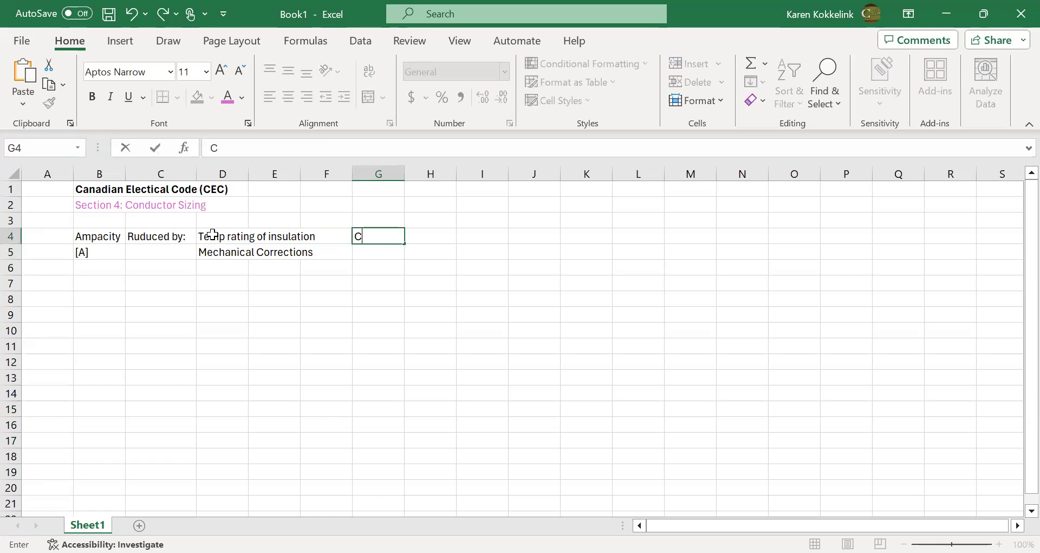
key(BackSpace)
key(BackSpace)
key(BackSpace)
key(BackSpace)
text(Inus)
key(BackSpace)
key(BackSpace)
text(sulation temp)
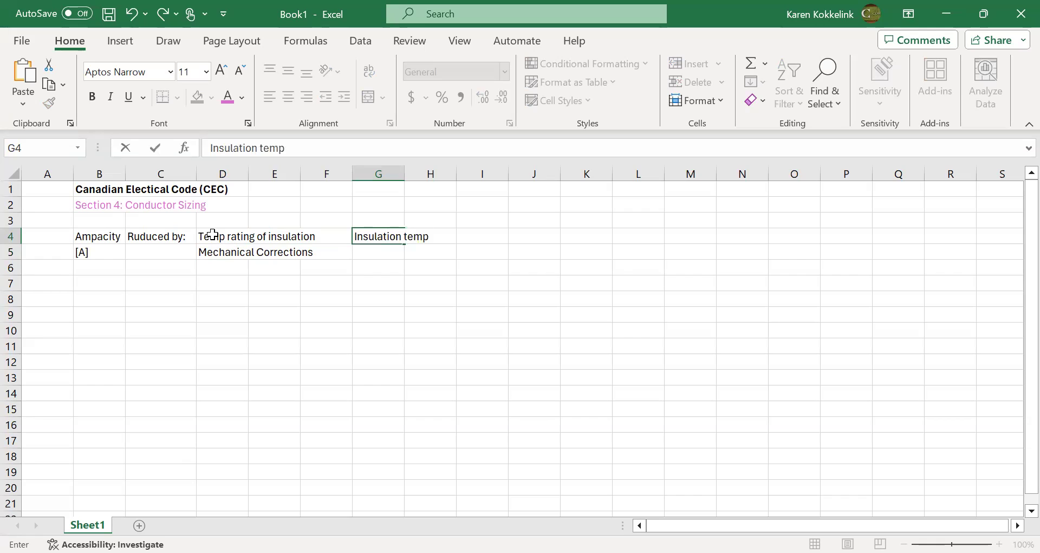
text( correction factor)
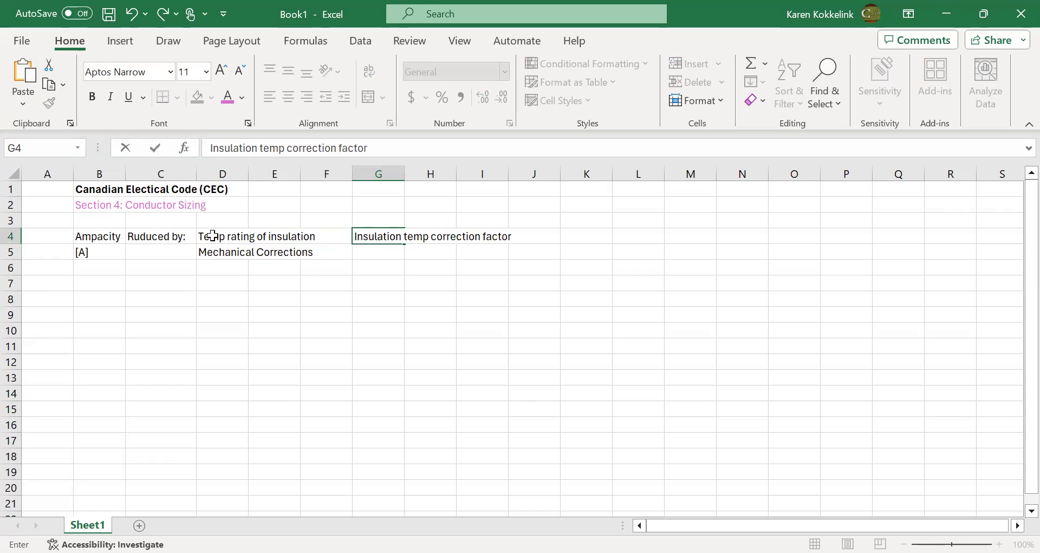
key(Return)
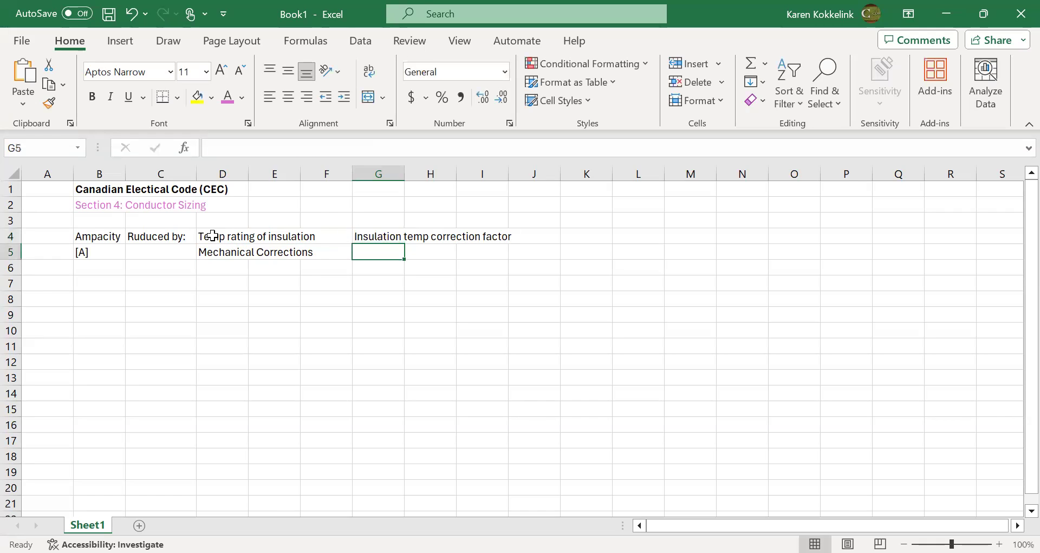
- Enter "Mechanical correction factors" in G5, on the Mechanical Corrections row
text(Mechan)
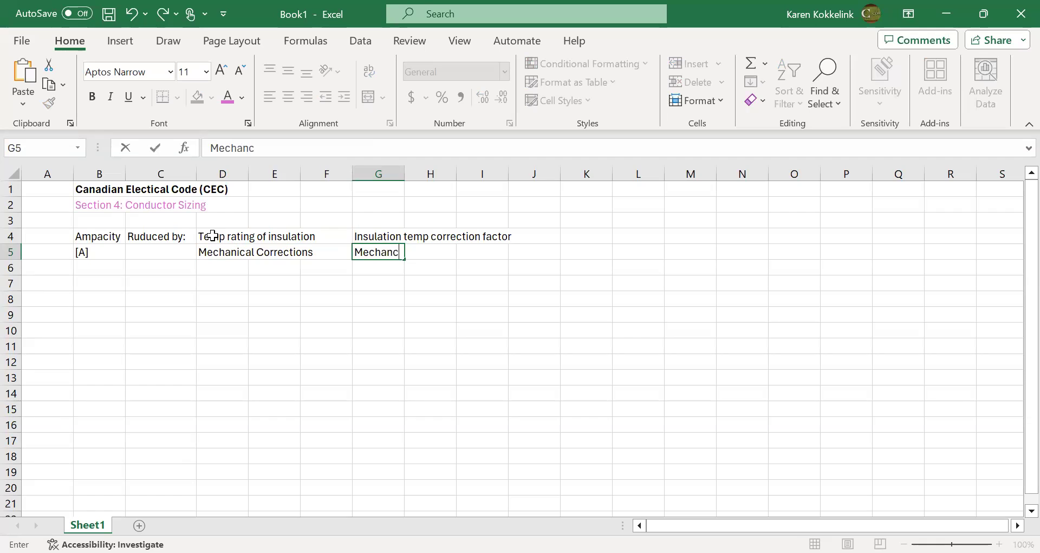
text(ical corr)
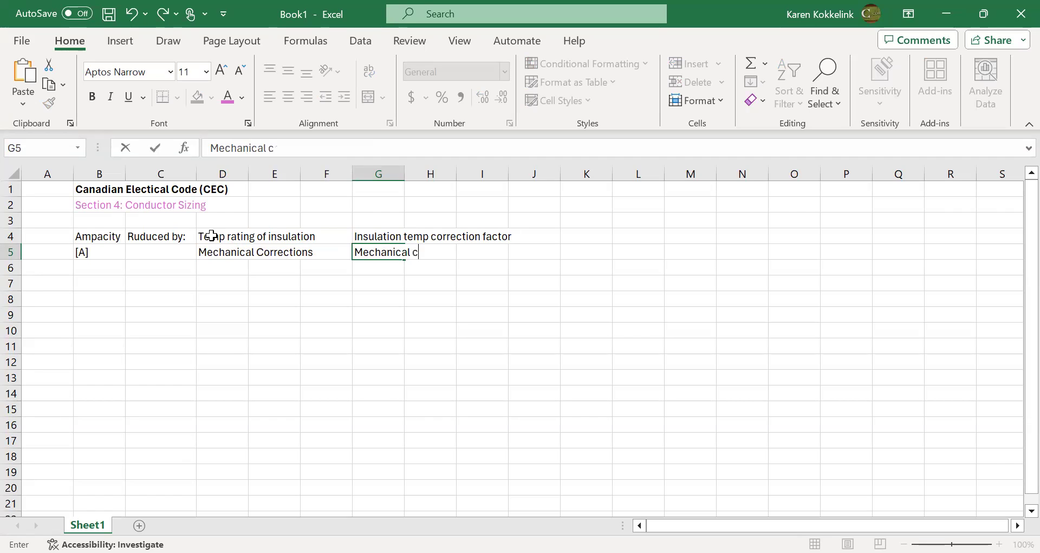
text(ectors)
key(BackSpace)
key(BackSpace)
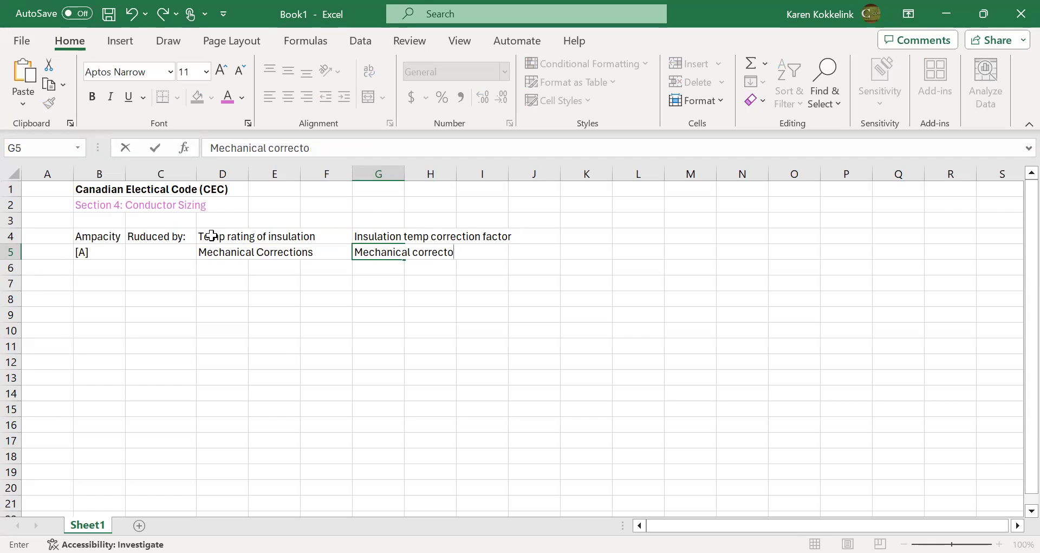
key(BackSpace)
text(ion factors)
key(Return)
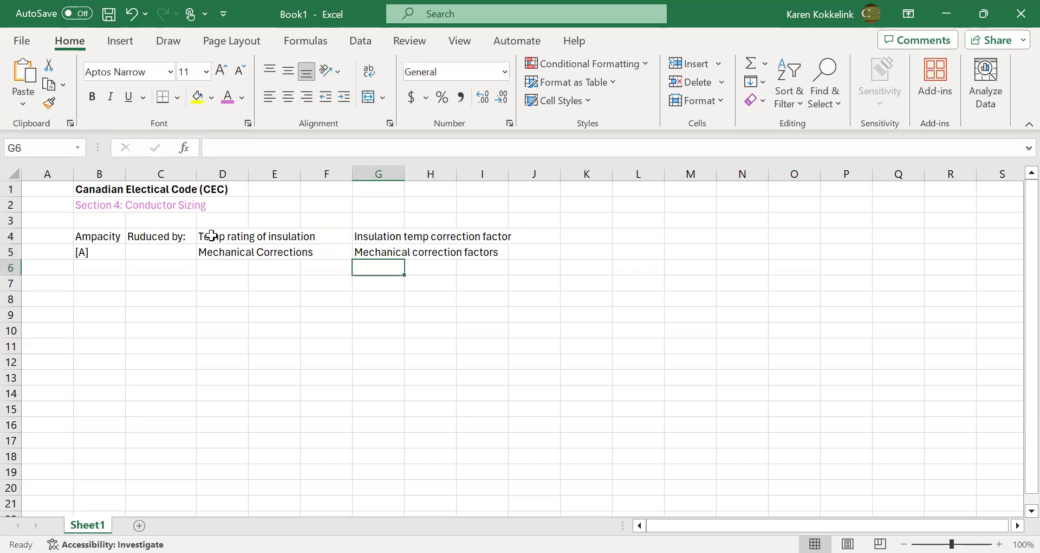
click(151, 246)
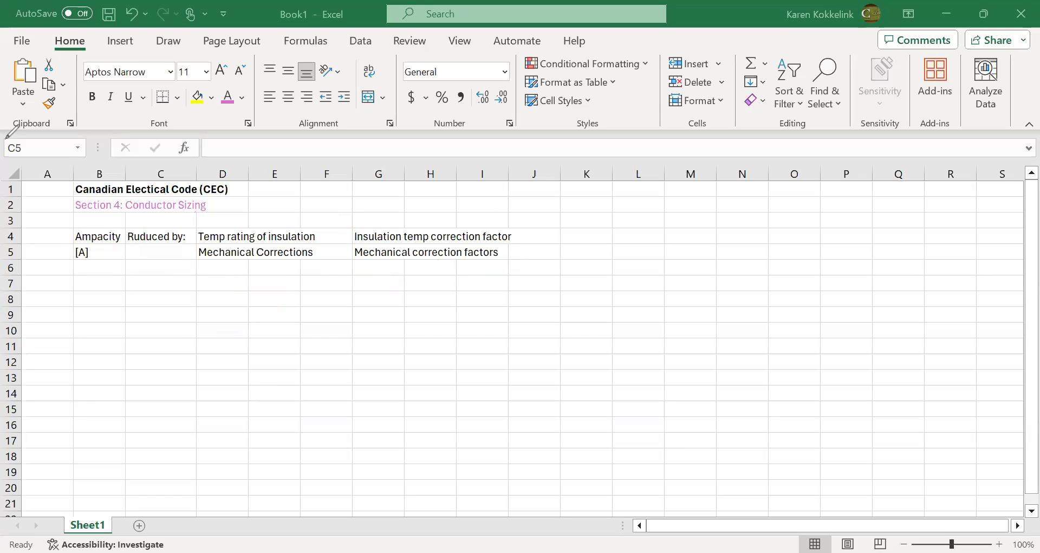
key(F2)
- Enter the reference "Table 5A" in K4 for the insulation temperature correction factor
click(566, 239)
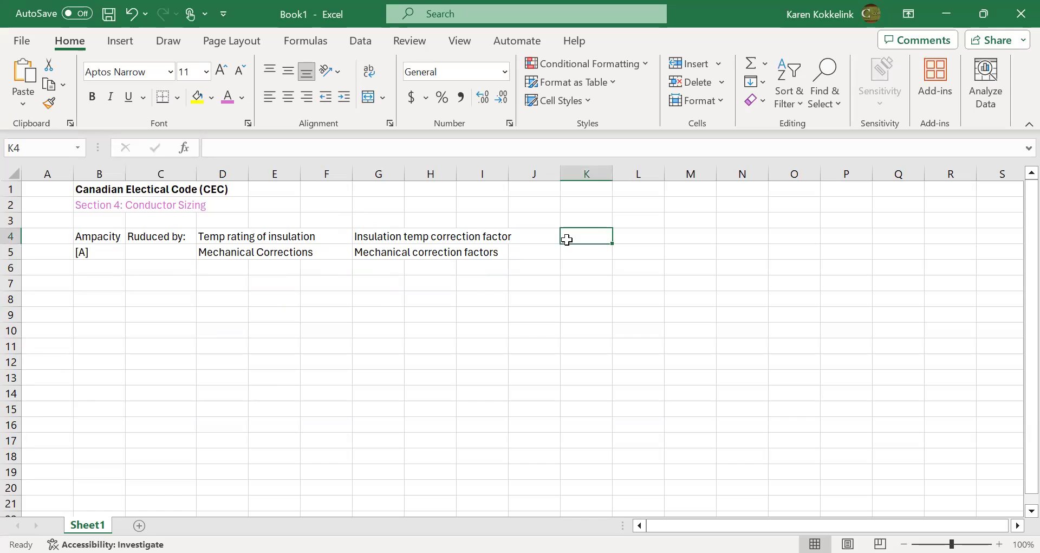
text(Tabl)
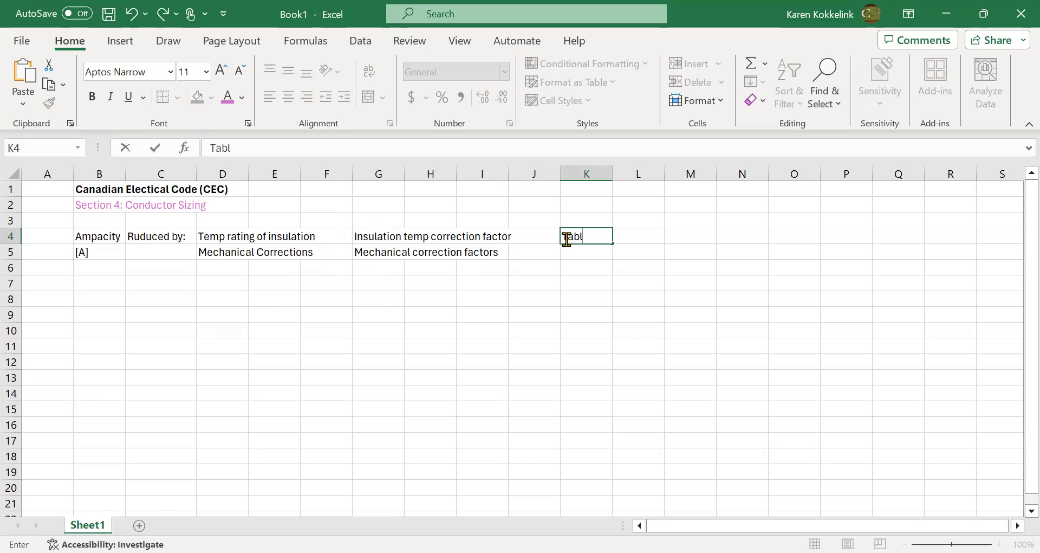
text(e 5A)
key(Return)
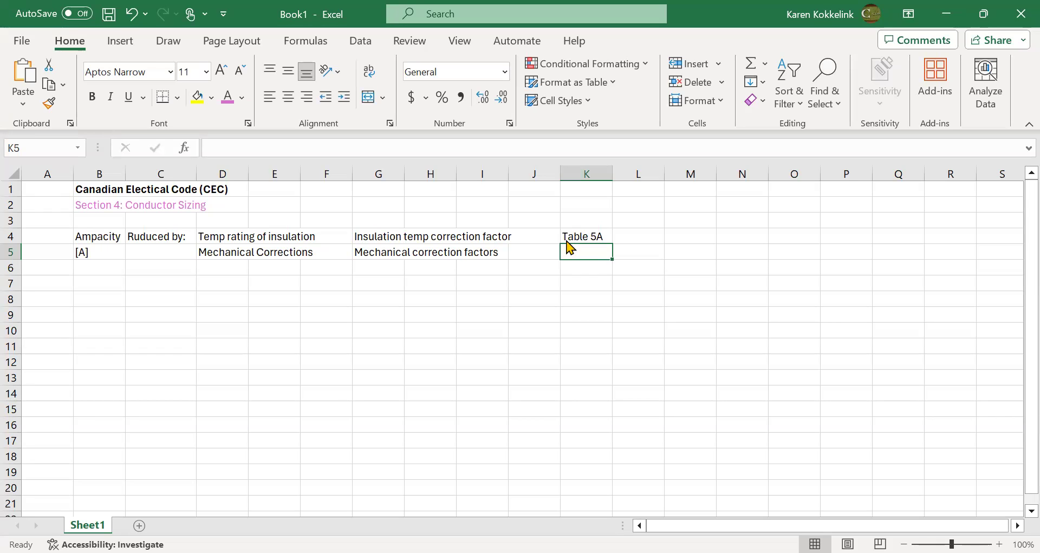
- Enter the note "Tables section of the code" in L4, beside the Table 5A reference
key(Up)
key(Right)
text(Tables section of ho)
key(BackSpace)
key(BackSpace)
key(BackSpace)
key(BackSpace)
text(f the code)
key(Return)
- Enter the reference "Tables 5B, 5C, 5D" in K5 for the mechanical correction factors
key(Left)
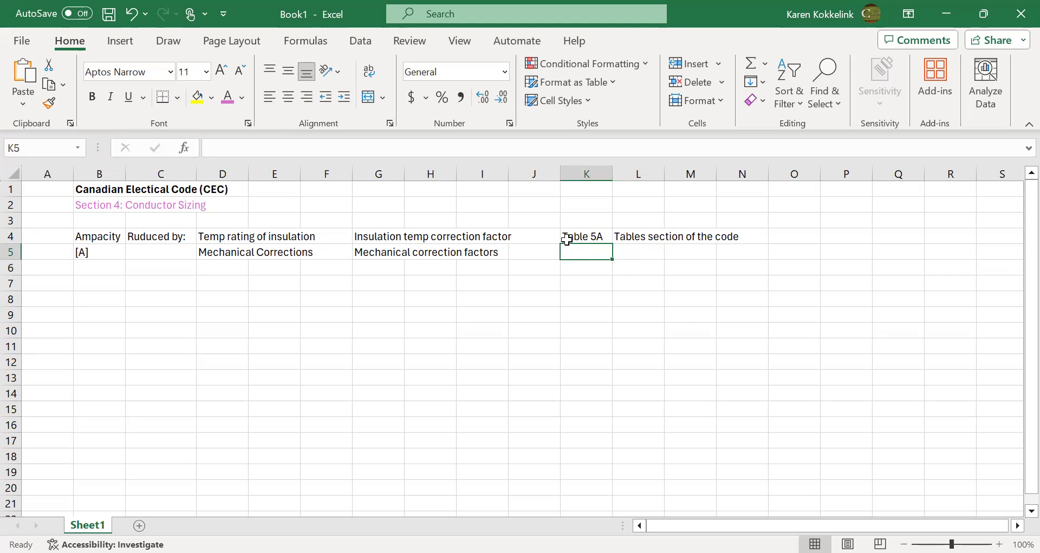
text(Table)
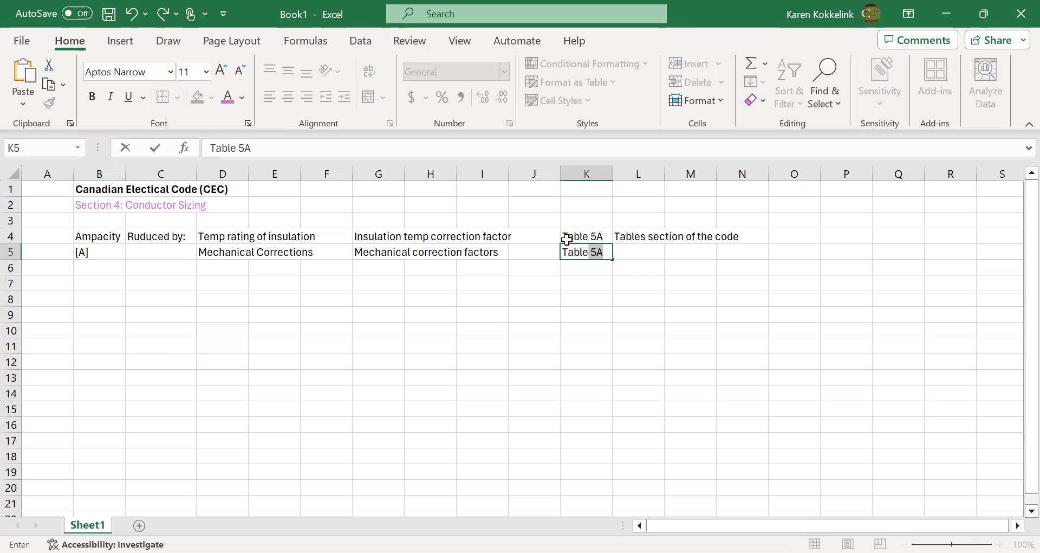
text(s 5B, 5C, 5)
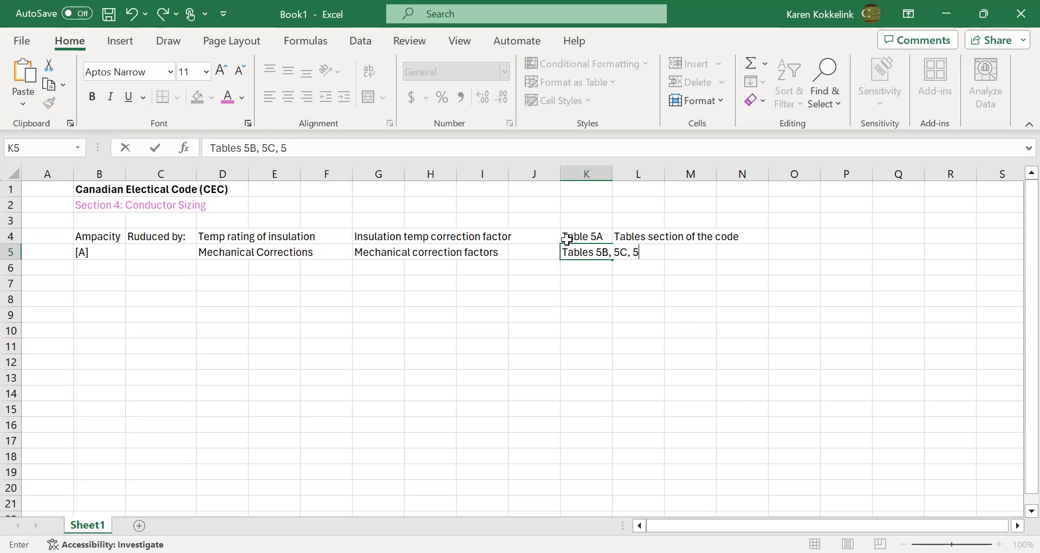
text(D)
click(678, 286)
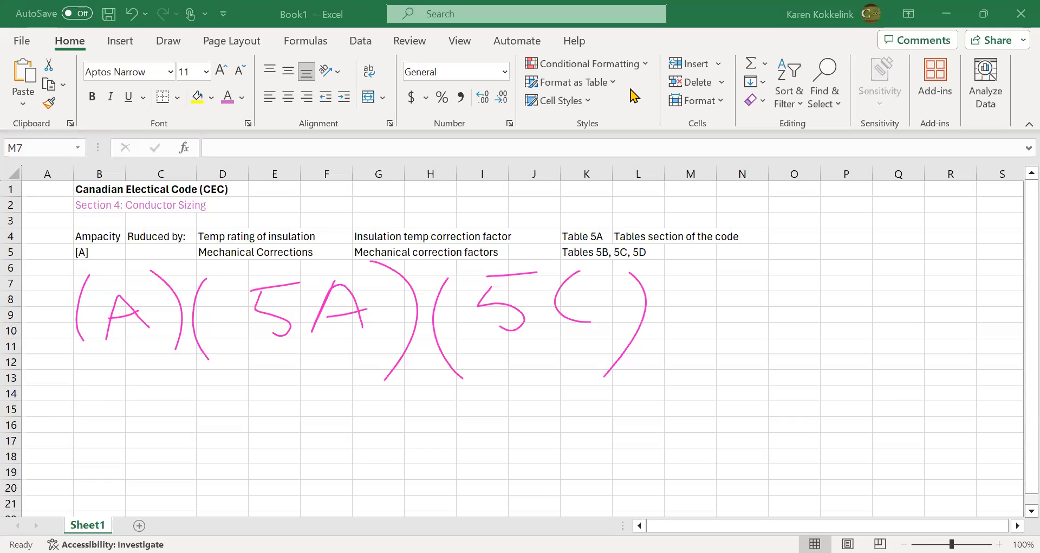
- Handwrite brackets around the formula's first A and "= New, reduced [A]" beneath the formula, and clear all the ink
mouse_move(123, 284)
mouse_down()
mouse_move(101, 362)
mouse_move(157, 360)
mouse_up()
drag(76, 433, 96, 424)
click(97, 443)
drag(150, 465, 194, 399)
drag(220, 436, 301, 405)
drag(315, 454, 312, 470)
drag(345, 436, 344, 409)
mouse_move(346, 426)
mouse_down()
mouse_move(385, 402)
mouse_move(383, 433)
mouse_up()
mouse_move(431, 406)
mouse_down()
mouse_move(447, 432)
mouse_move(480, 392)
mouse_move(528, 412)
mouse_move(534, 444)
mouse_up()
drag(566, 412, 595, 449)
mouse_move(634, 454)
mouse_down()
mouse_move(693, 444)
mouse_move(679, 425)
mouse_up()
drag(631, 372, 631, 453)
mouse_move(677, 366)
mouse_down()
mouse_move(710, 374)
mouse_move(690, 464)
mouse_up()
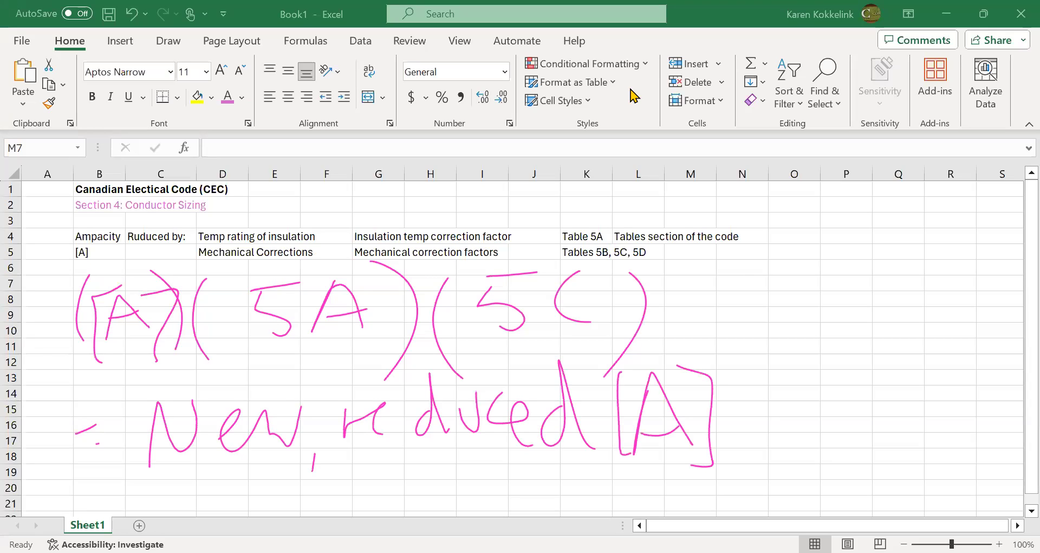
key(Escape)
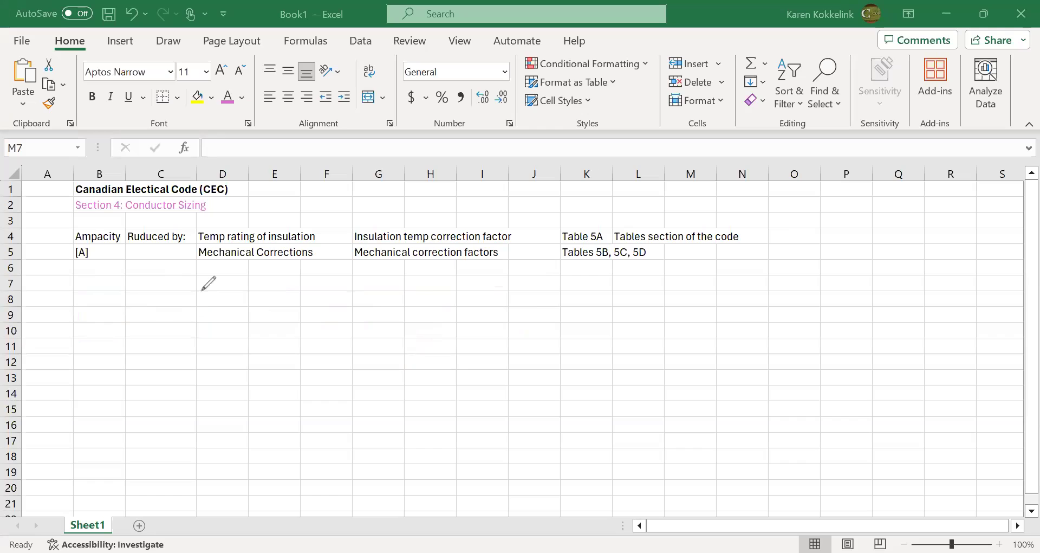
- Enter the note "This gives reduced amps." in P5, on the mechanical correction factors row
click(837, 257)
text(This fgive)
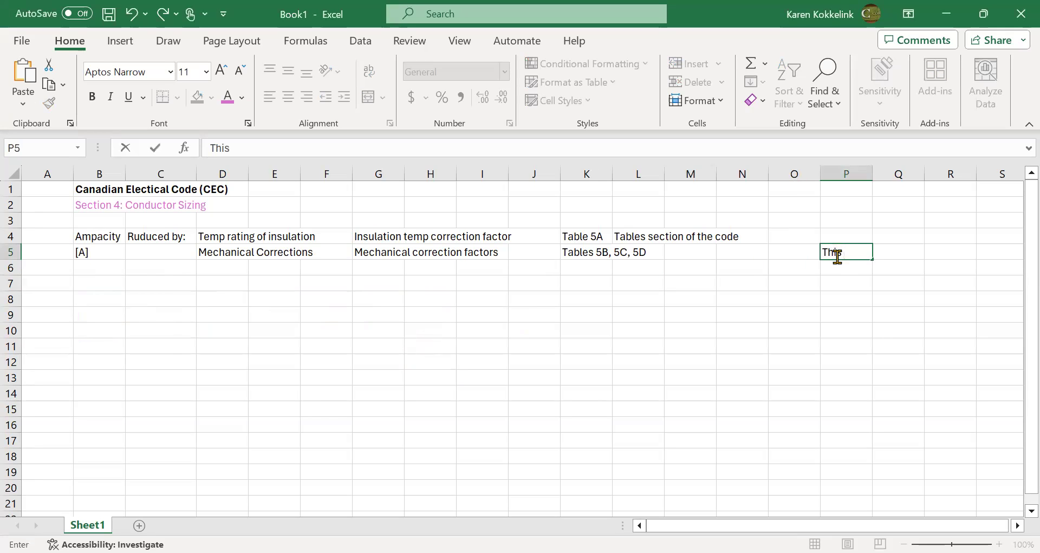
key(BackSpace)
key(BackSpace)
key(BackSpace)
text(ive)
key(BackSpace)
key(BackSpace)
key(BackSpace)
key(BackSpace)
key(BackSpace)
text(gives re)
text(s)
key(BackSpace)
text(duced )
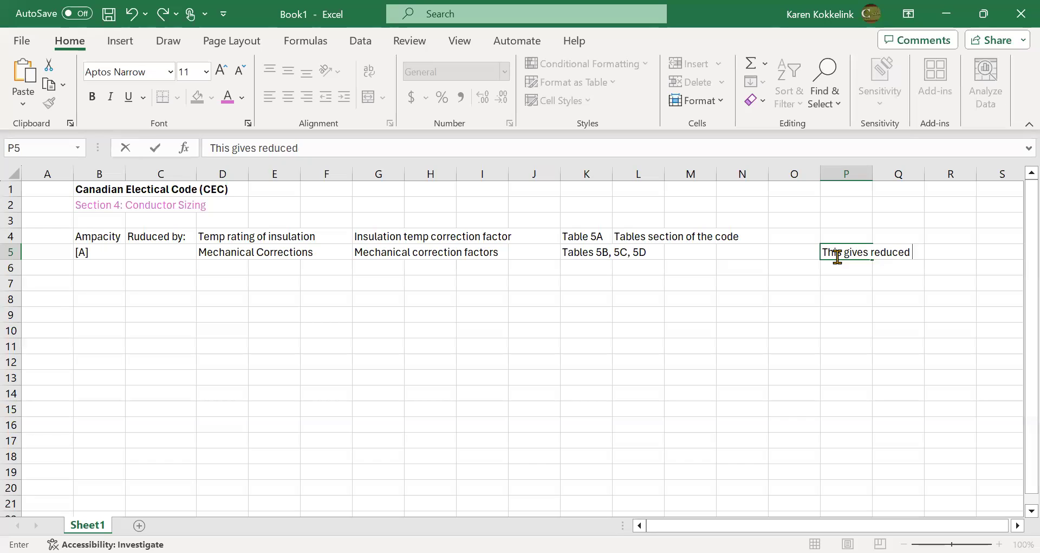
text(amps.)
key(Return)
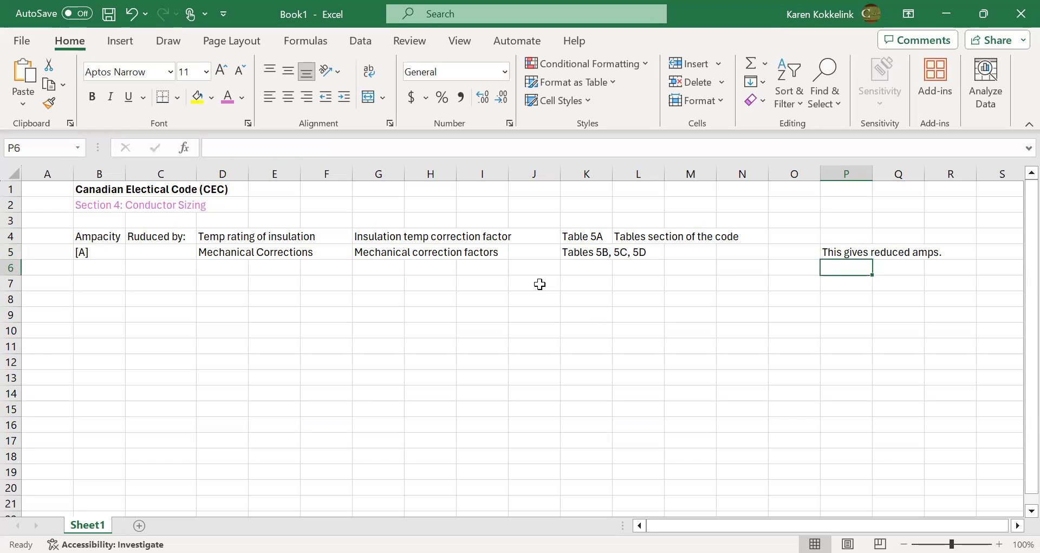
- Enter the note "Take your reduced amps and go to Tables 1, 2 or 3 to find the size of cable!" in B8
click(100, 297)
text(Take your re)
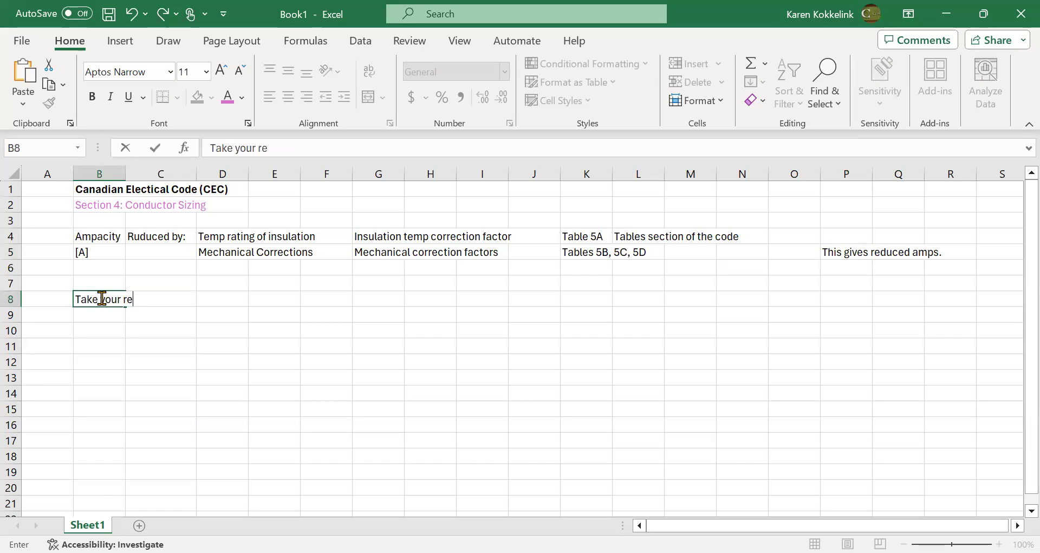
text(duced amps an)
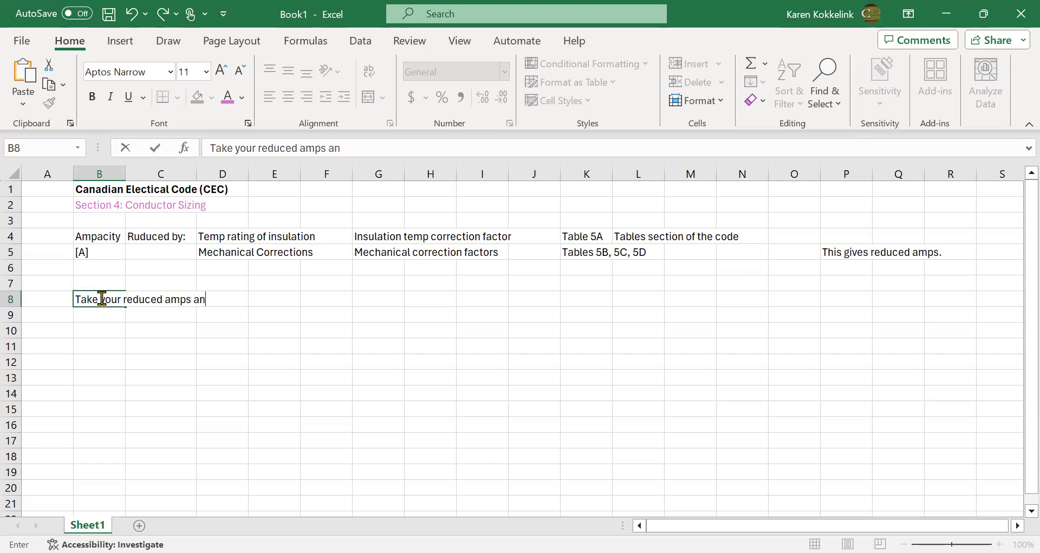
text(d go to Tab)
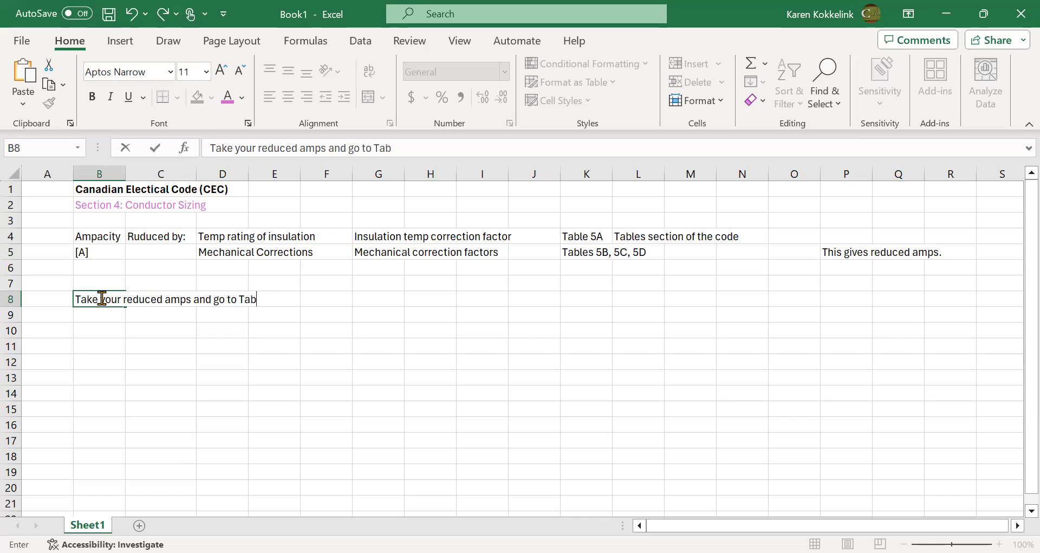
text(les 1, 2 or 3)
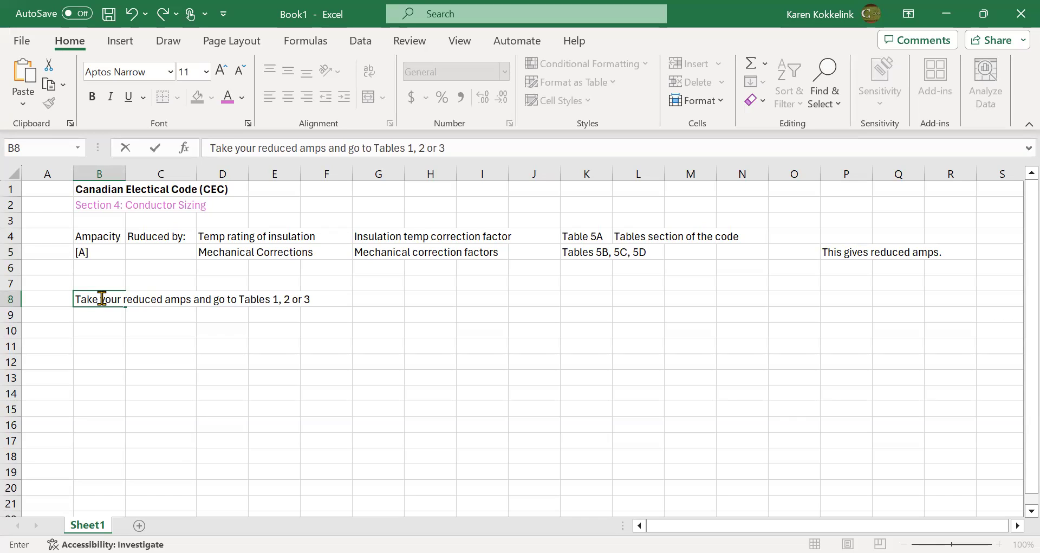
text( to find teh)
text( size )
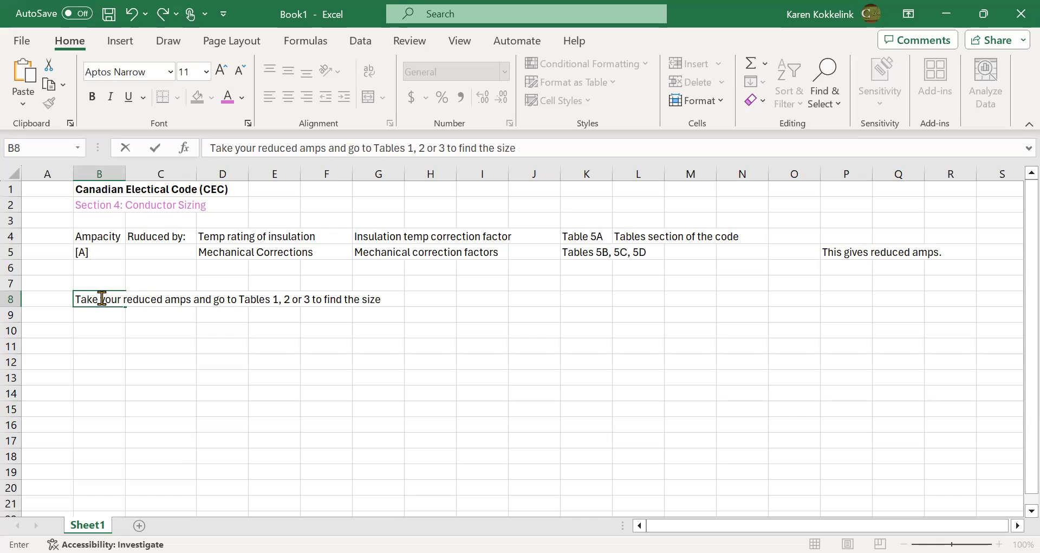
text(of cable. !)
key(BackSpace)
key(BackSpace)
key(BackSpace)
text(!)
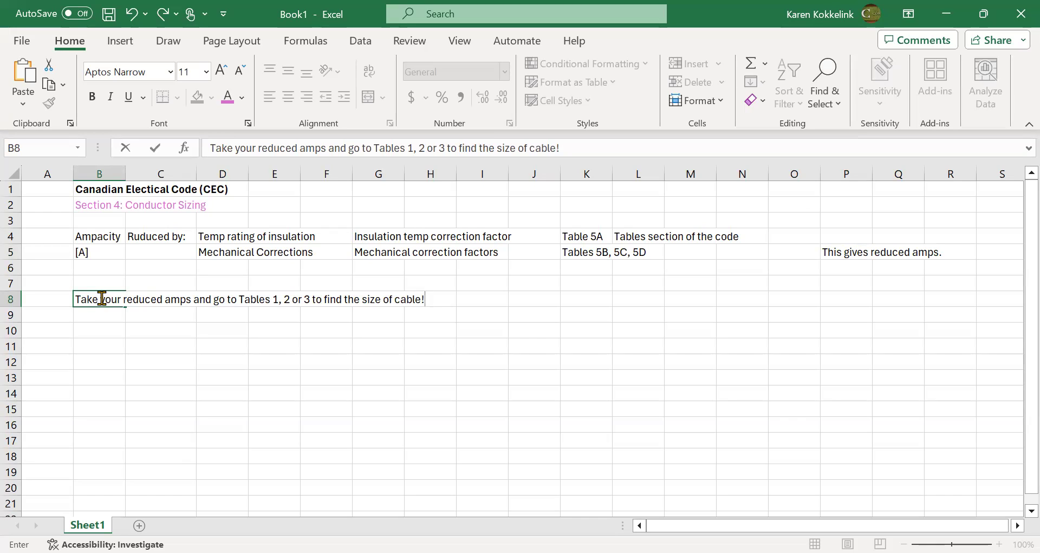
key(Return)
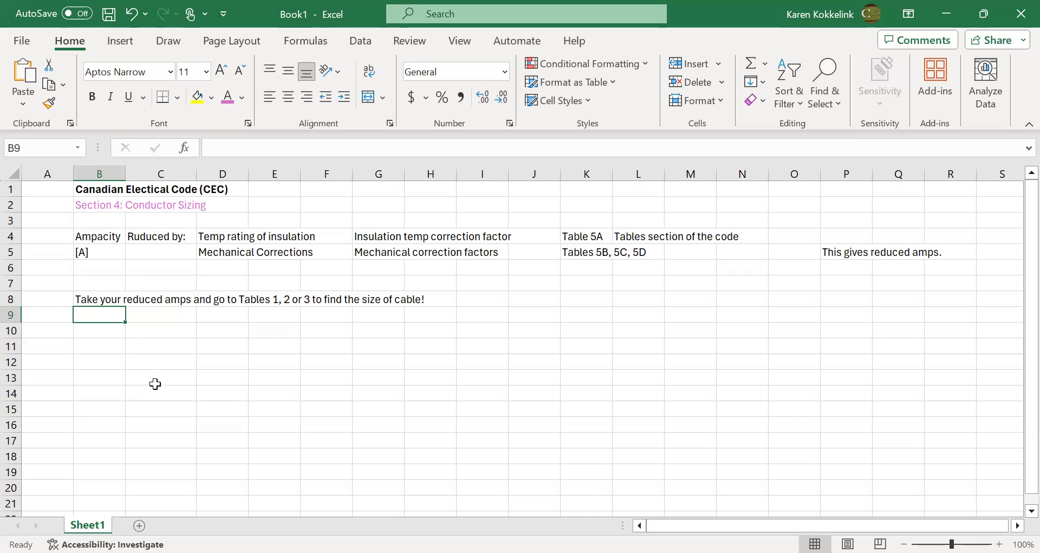
- Enter the question "How to know which tables to use?" in B10
click(87, 332)
text(How to know which tables to use.)
key(BackSpace)
text(?)
key(Return)
key(Return)
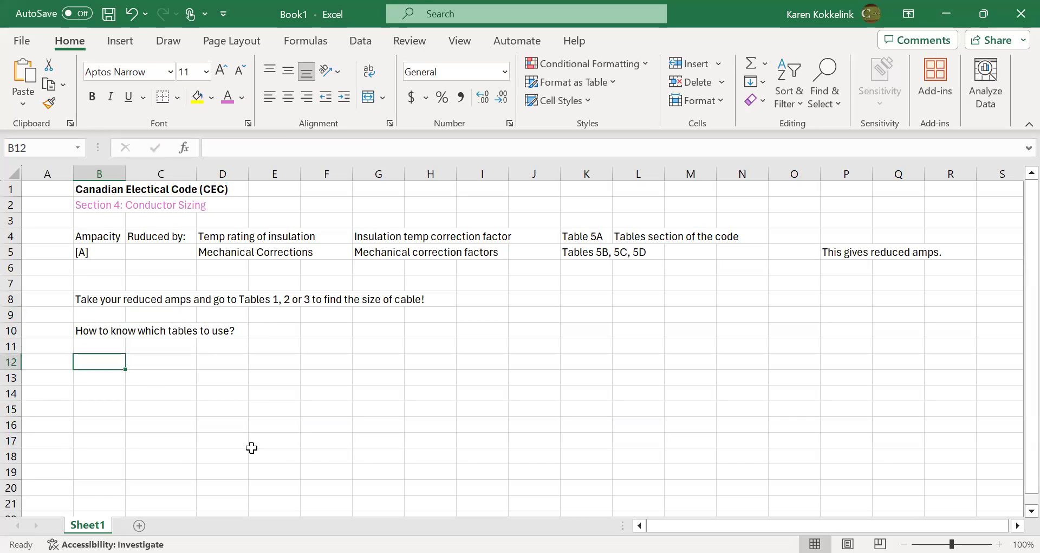
click(104, 419)
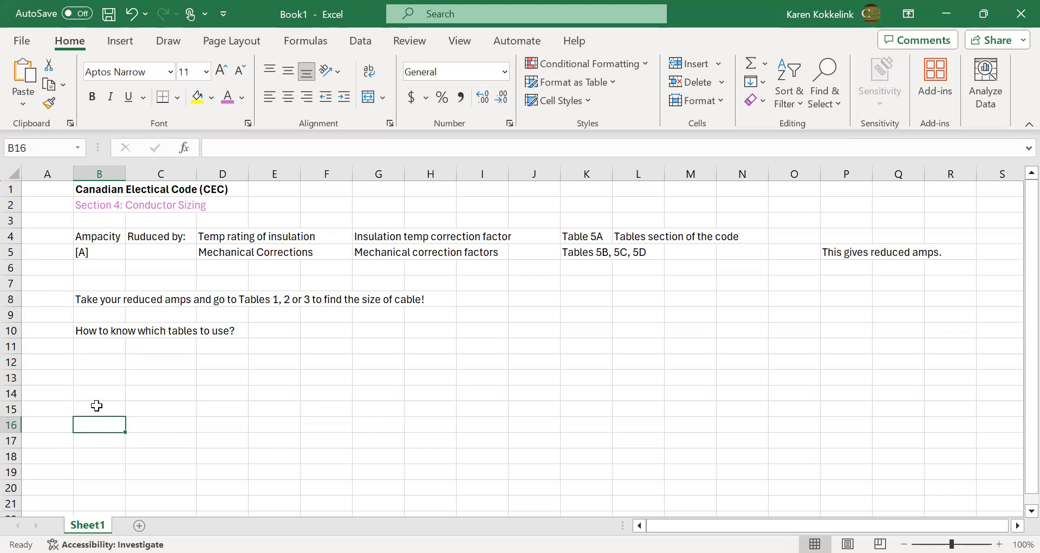
click(164, 330)
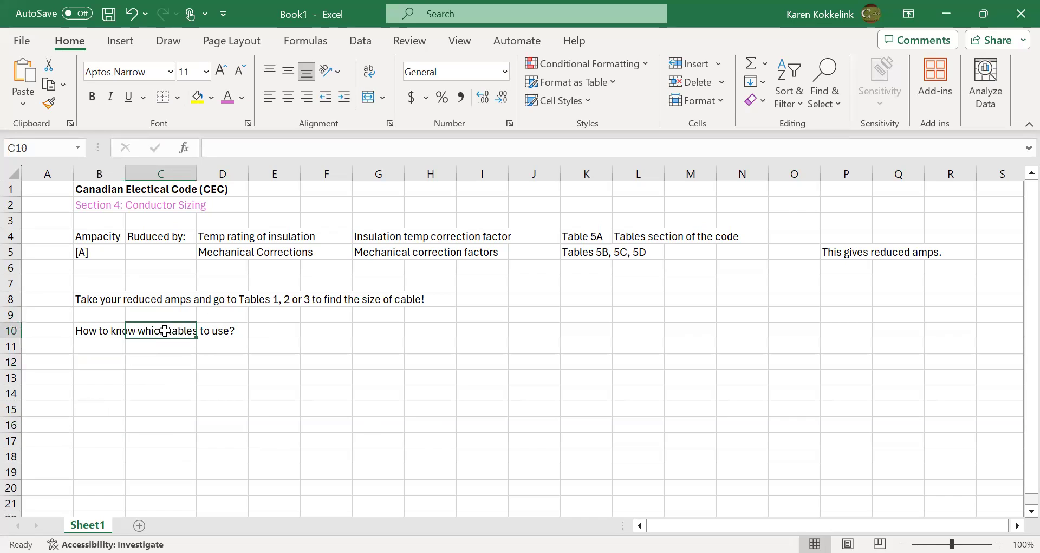
click(41, 233)
drag(11, 235, 10, 255)
click(273, 328)
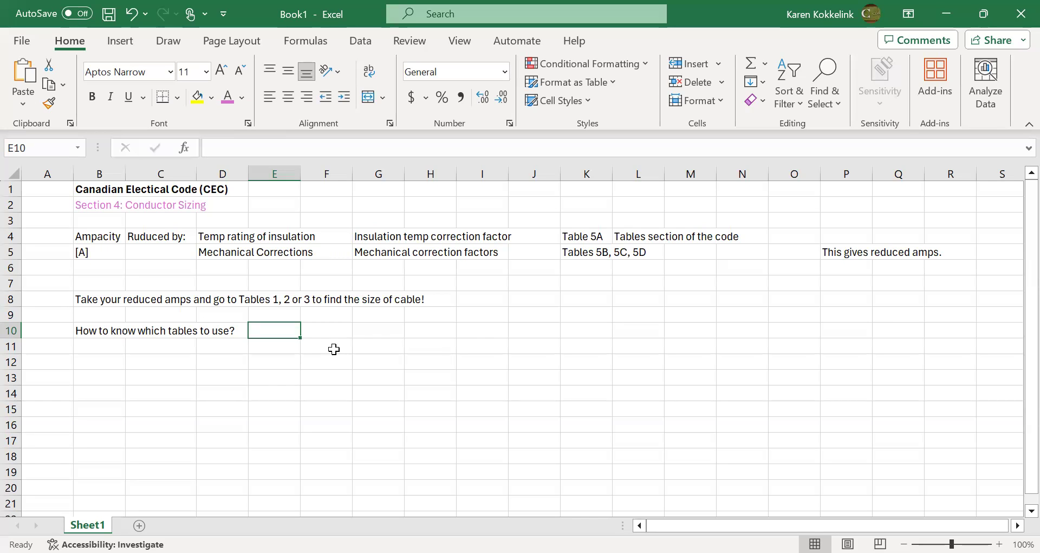
- Edit the B8 note so its table list reads "Tables 1, 2 ,3 or 4"
click(90, 296)
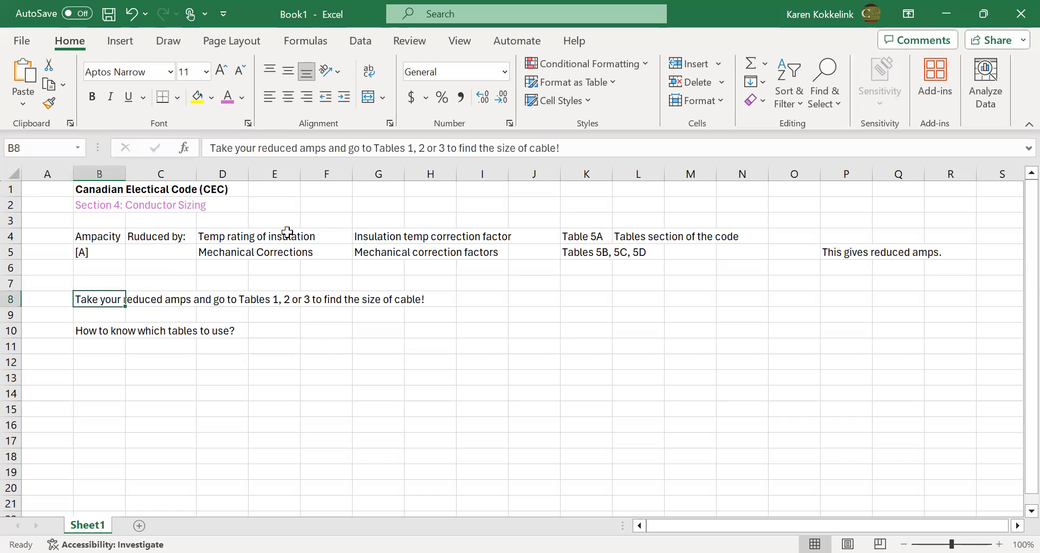
click(443, 149)
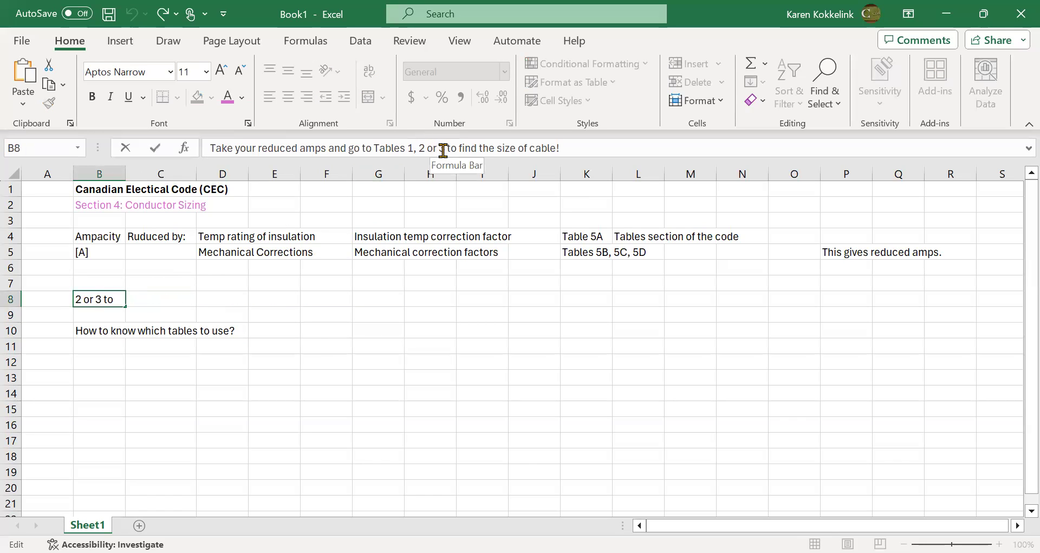
key(BackSpace)
key(BackSpace)
key(BackSpace)
text(,3)
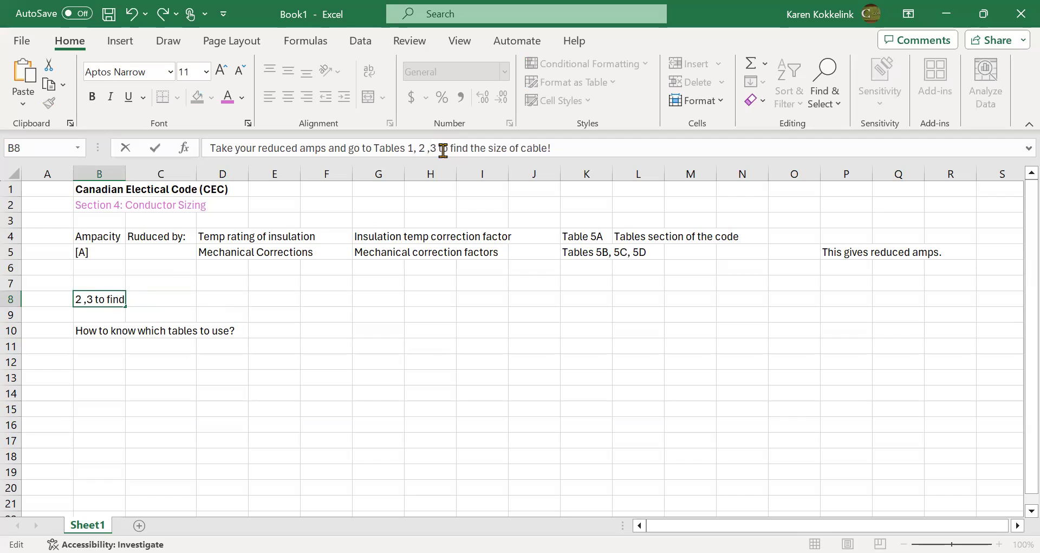
text( or )
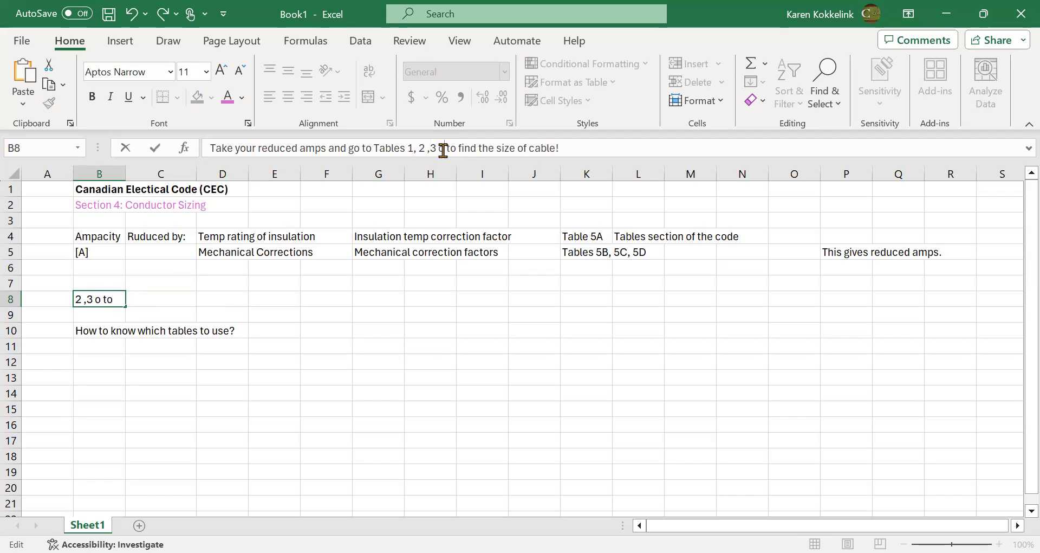
text(4)
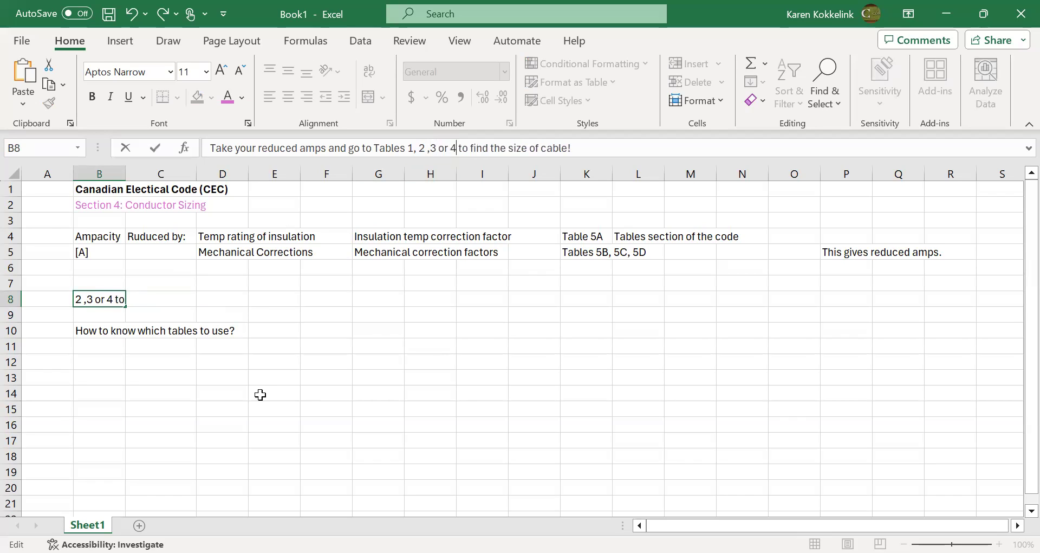
- Enter "4-004" in E14 and "Ampacity" in E15, below the question about which tables to use
click(270, 399)
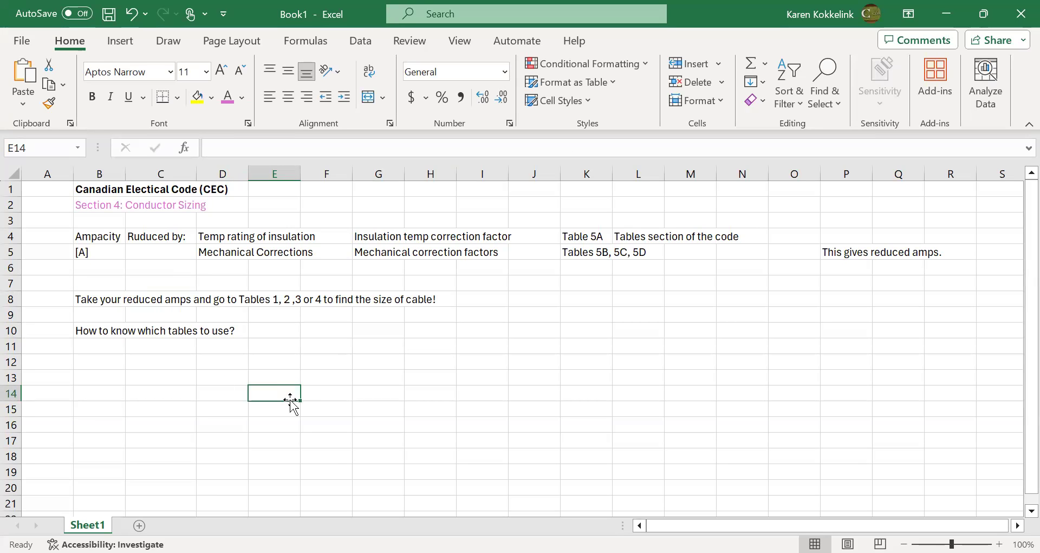
text(4-00)
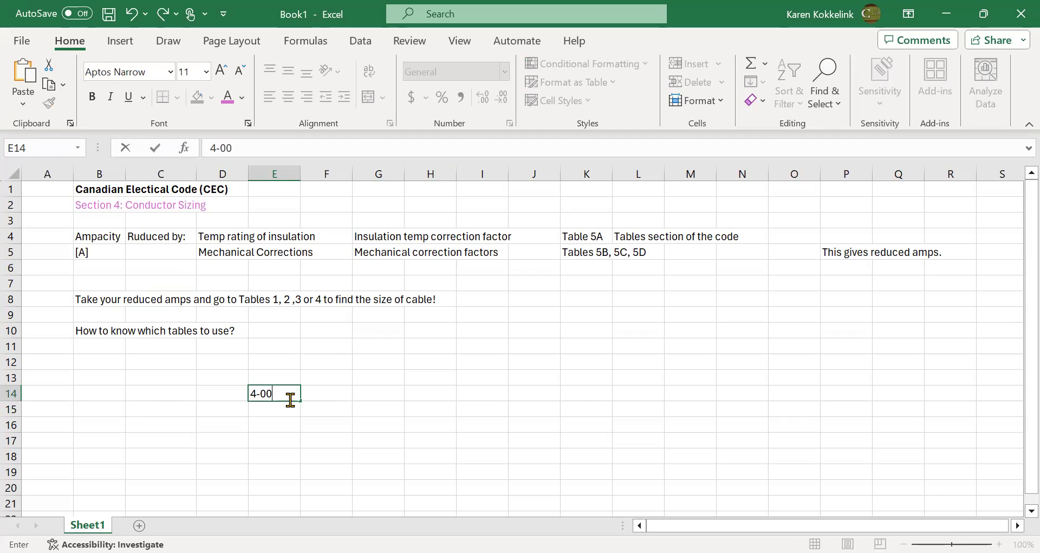
text(4)
key(Return)
text(A)
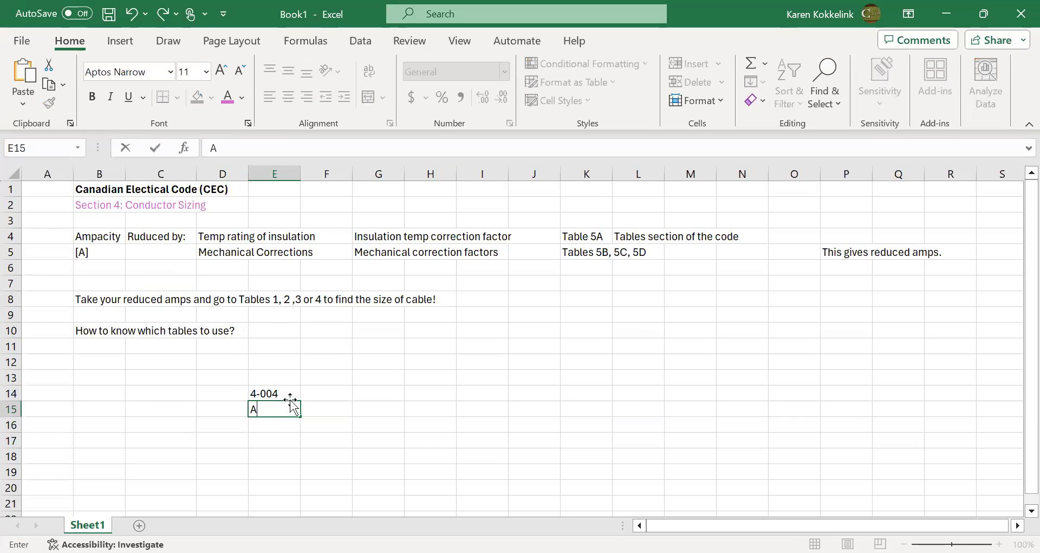
text(mpacity)
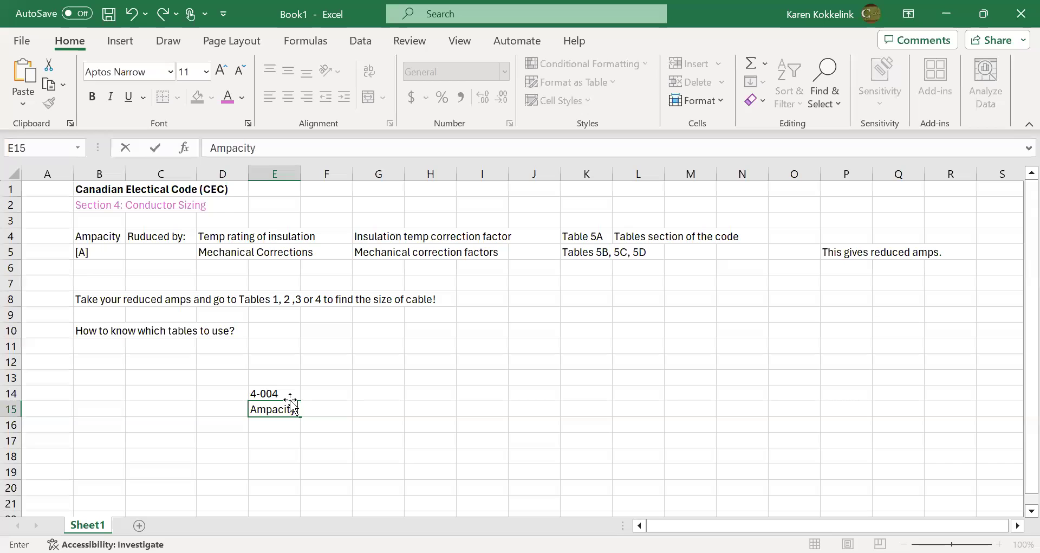
key(Return)
- Enter "Sizing Calcs" in E16 and "(wire size)" in E17, continuing the list under Ampacity
text(Sixing)
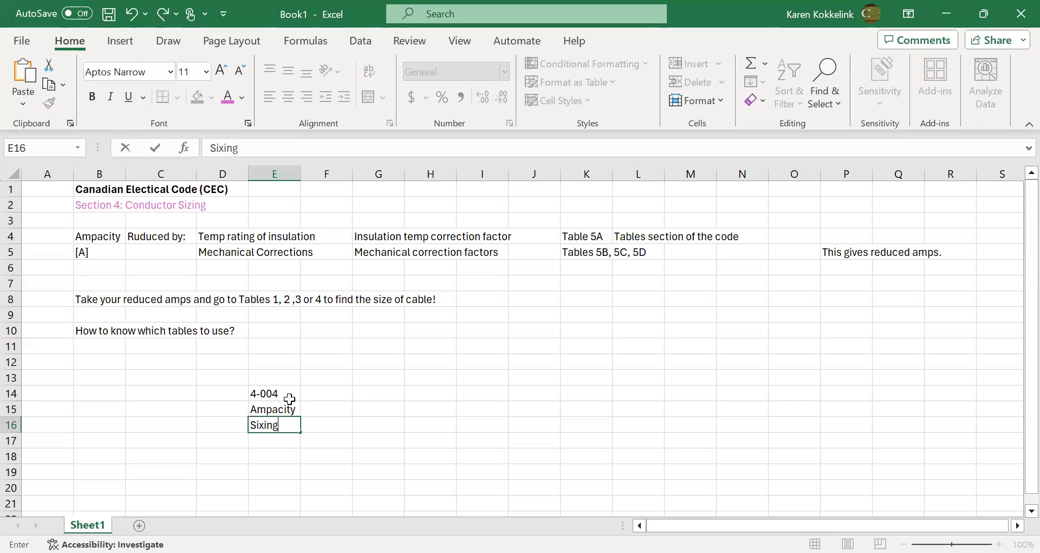
key(BackSpace)
key(BackSpace)
key(BackSpace)
text(zing Calcs)
key(Return)
text((wire size))
key(Return)
text(\)
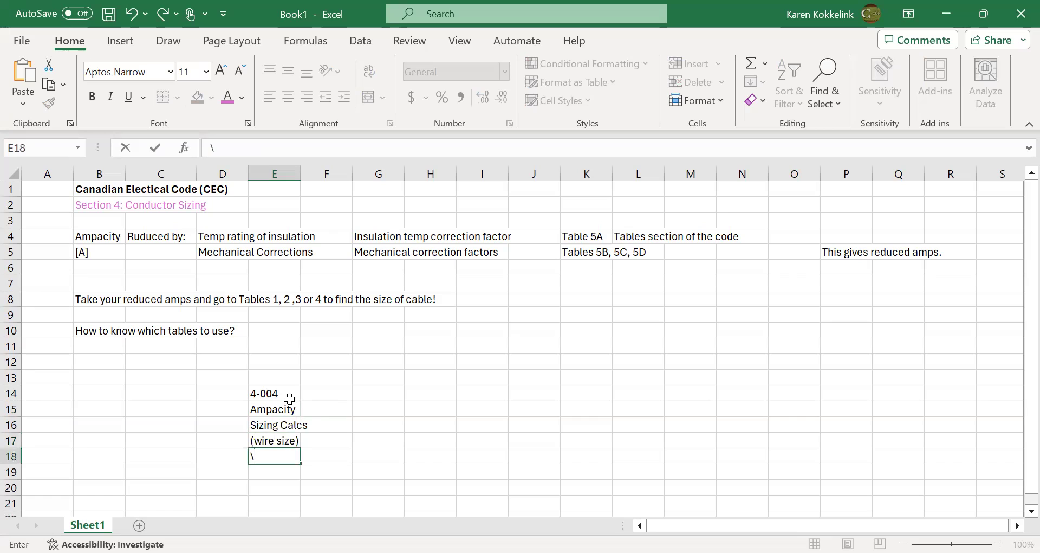
key(Up)
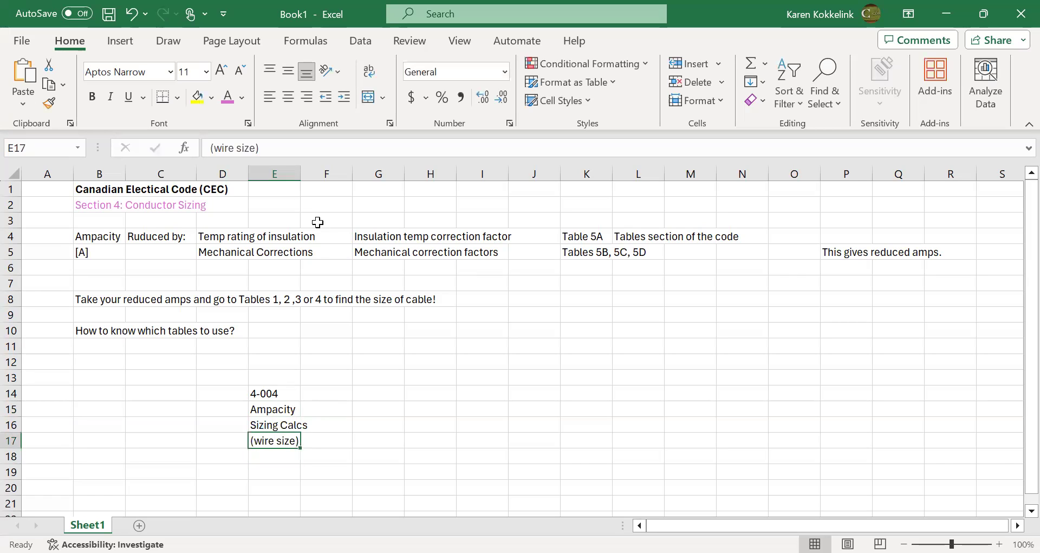
- Enter "Ambient Air <30C" in E18 and widen column E to fit its entries
double_click(298, 173)
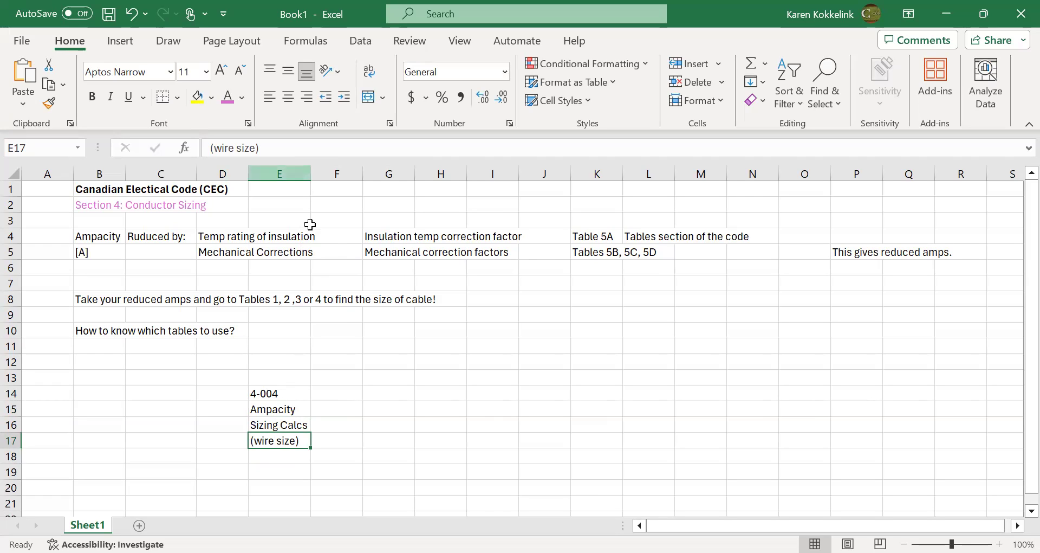
click(269, 452)
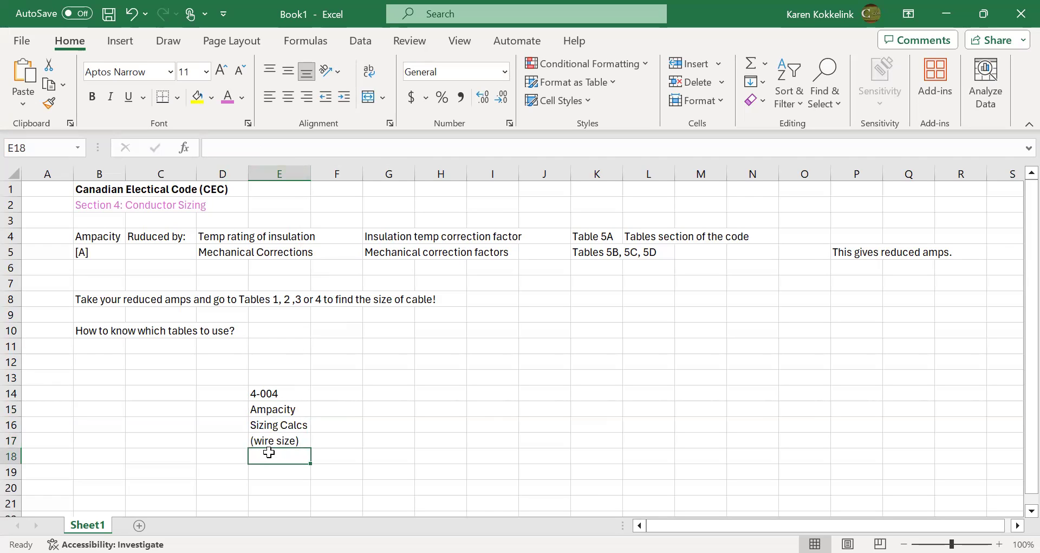
text(Ambient)
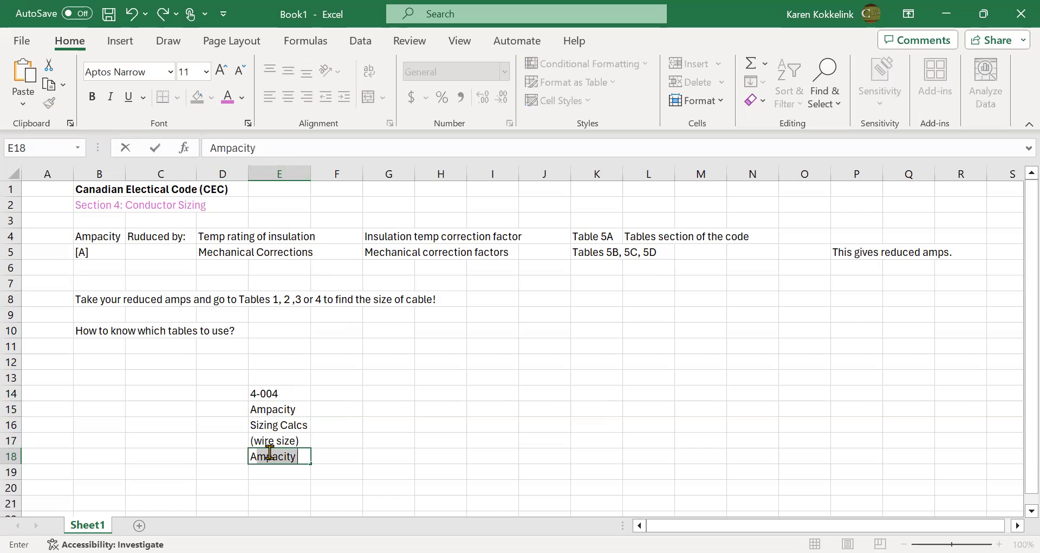
text( A)
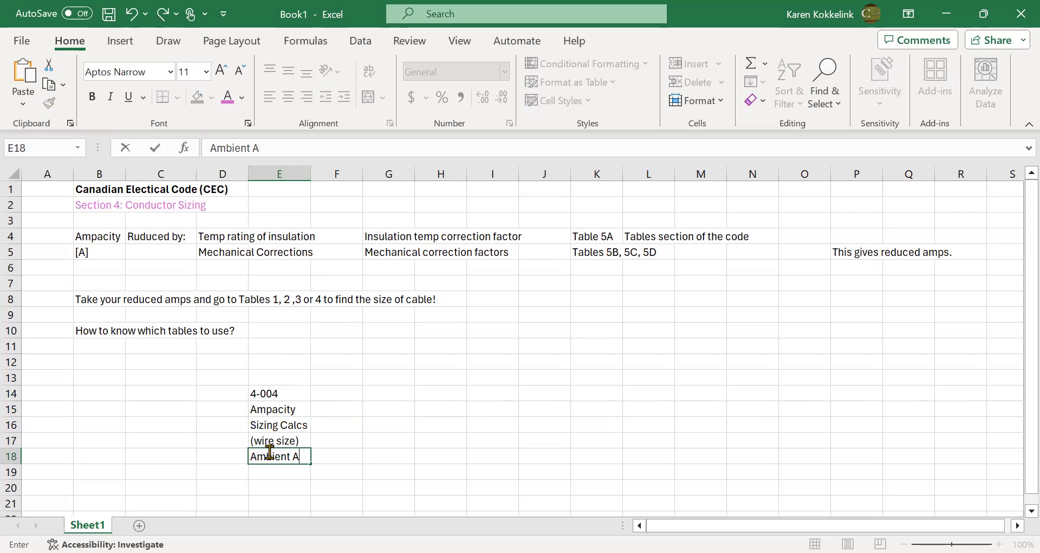
text(ir <30C)
click(366, 383)
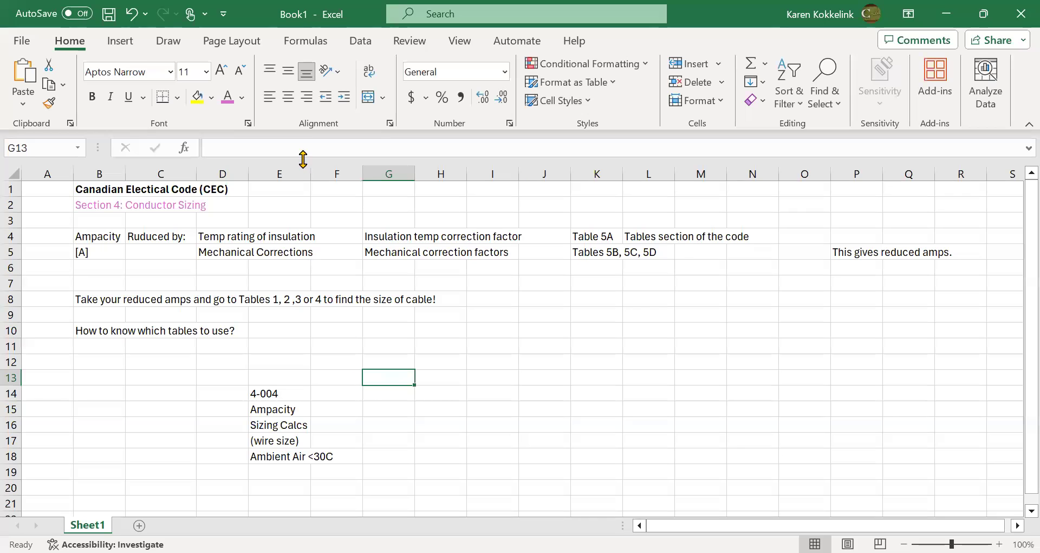
drag(309, 167, 339, 179)
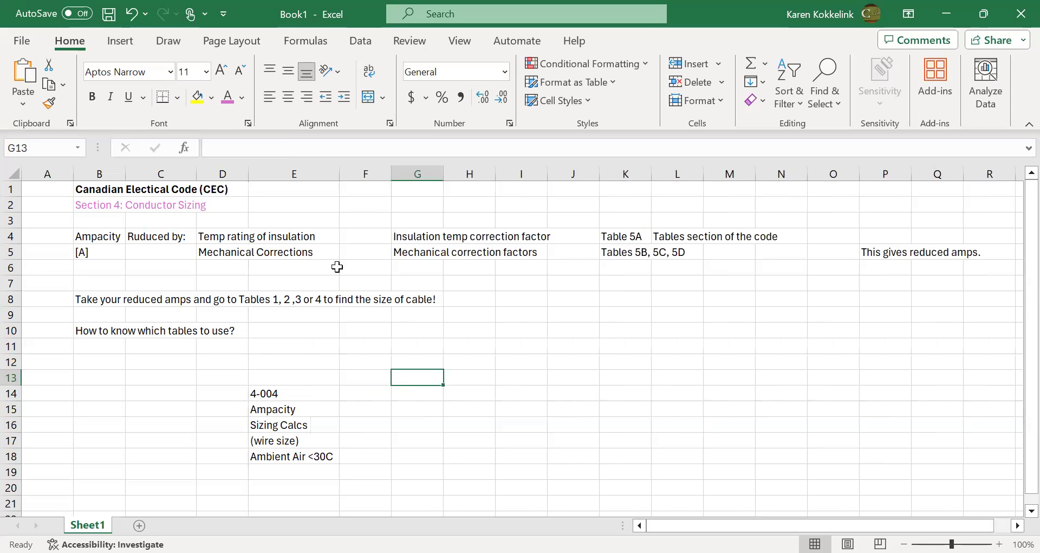
click(361, 422)
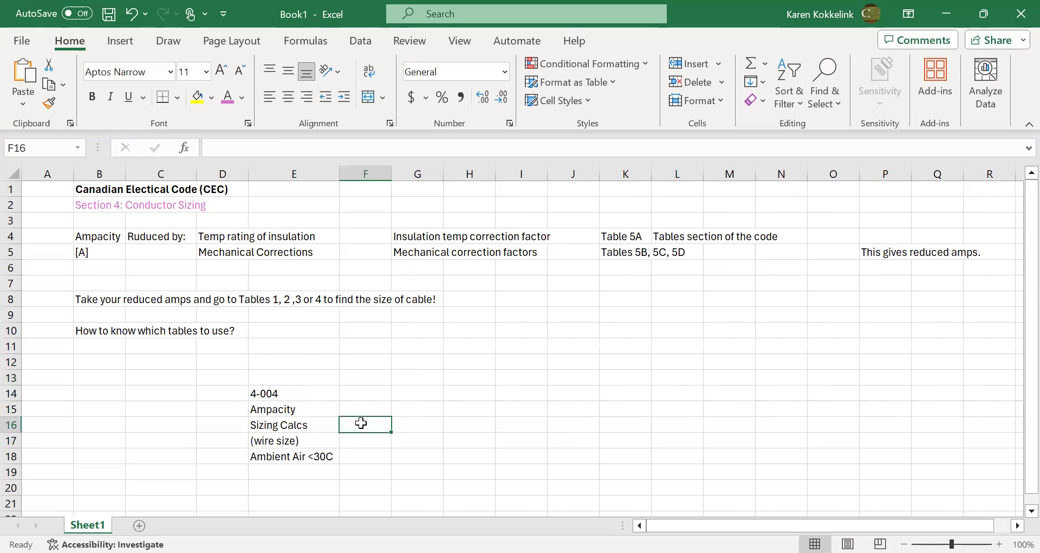
text(-)
click(425, 425)
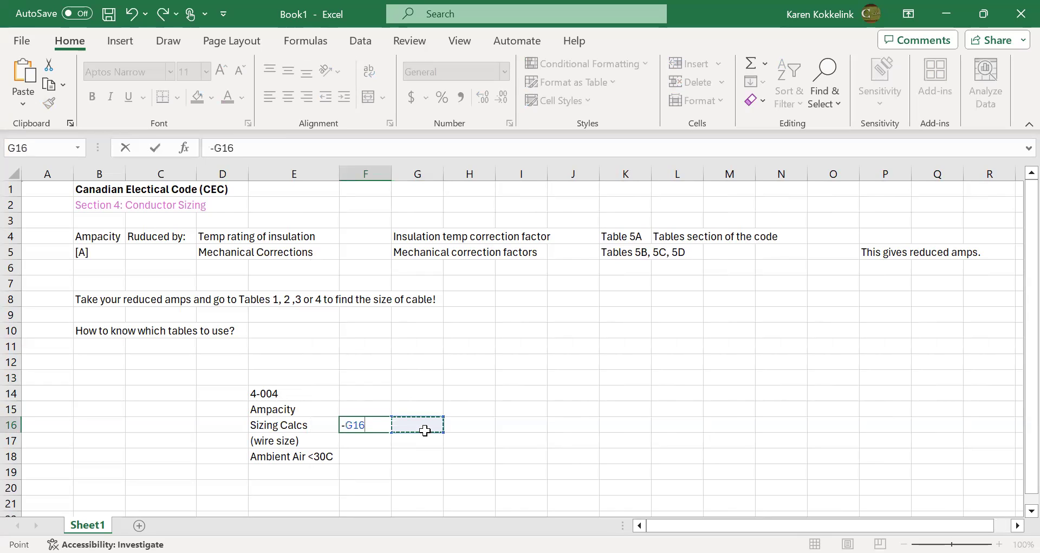
key(BackSpace)
key(BackSpace)
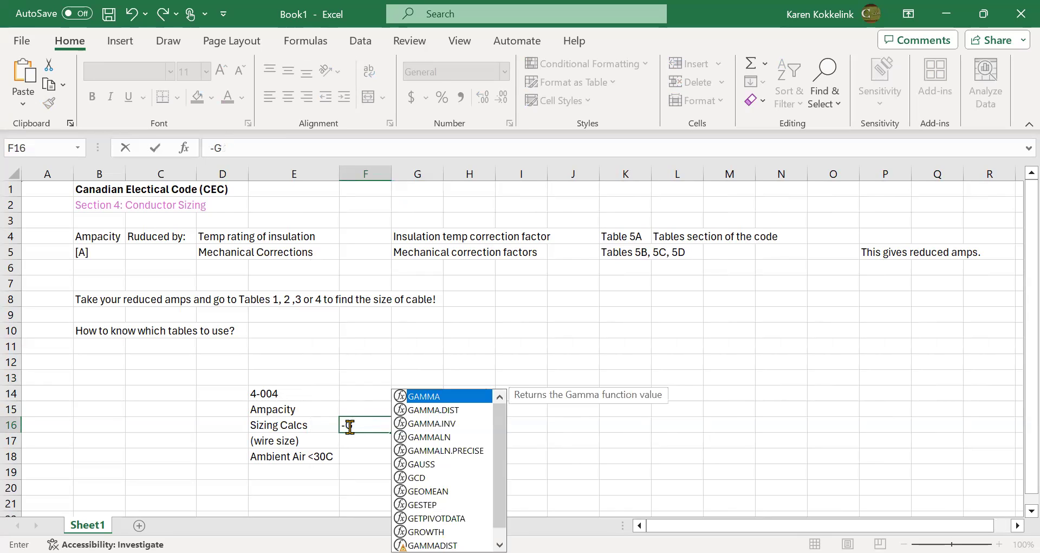
key(Escape)
key(Escape)
click(407, 424)
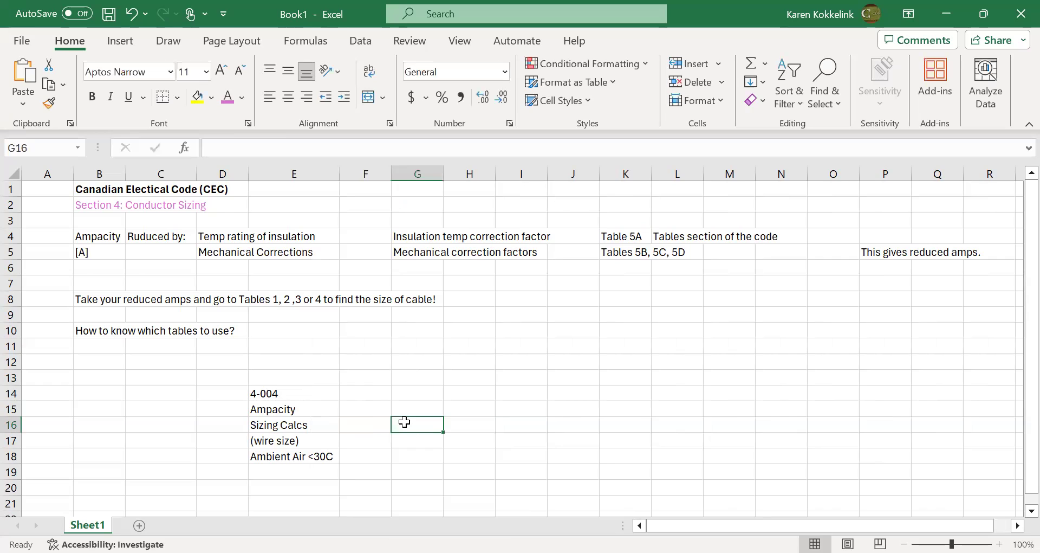
- Draw two red pen arrows branching from the "Sizing Calcs" text, one up to G13 and one down to G19
click(120, 41)
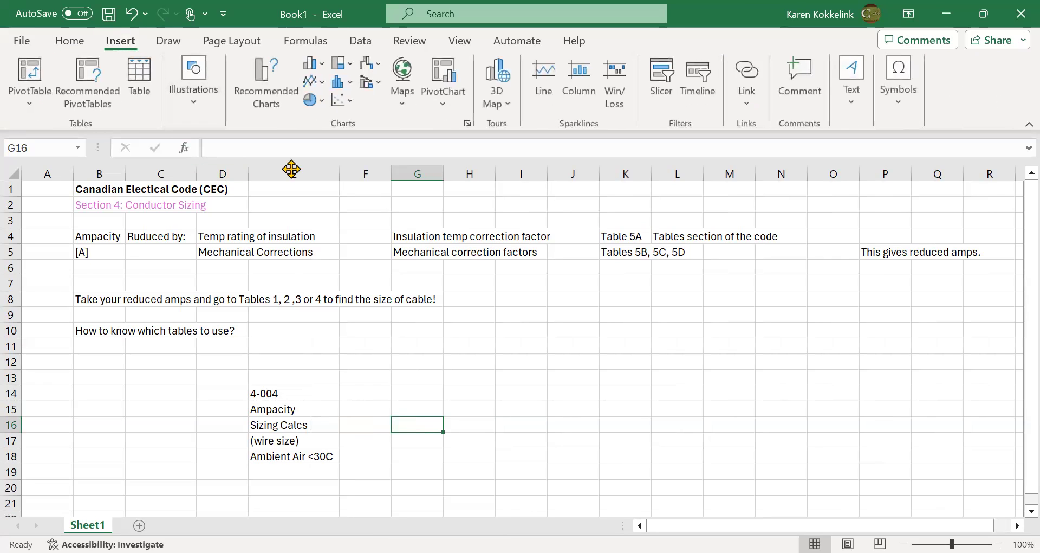
click(161, 43)
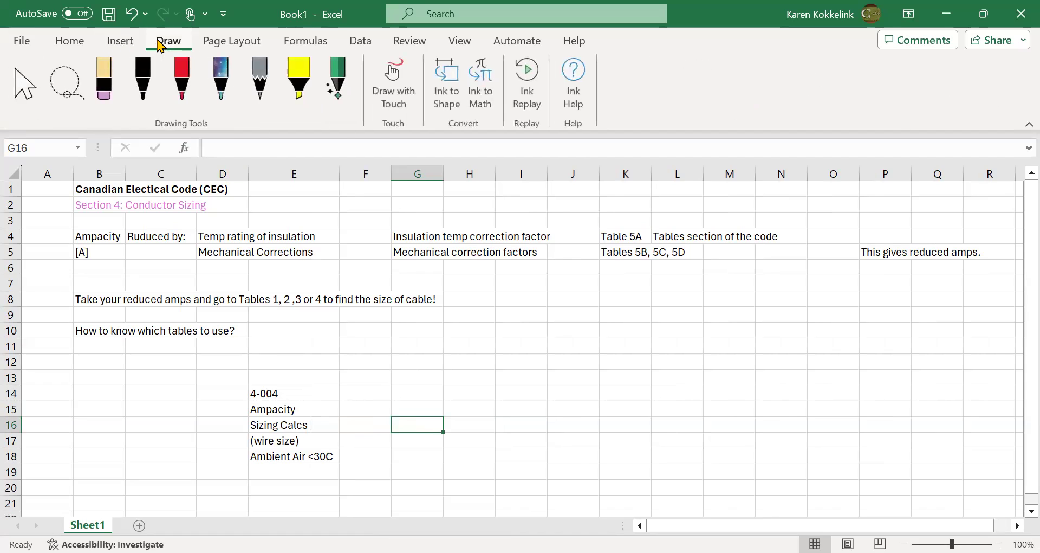
click(183, 88)
mouse_move(343, 424)
mouse_down()
mouse_move(391, 371)
mouse_move(396, 388)
mouse_up()
mouse_move(342, 423)
mouse_down()
mouse_move(402, 478)
mouse_move(374, 476)
mouse_up()
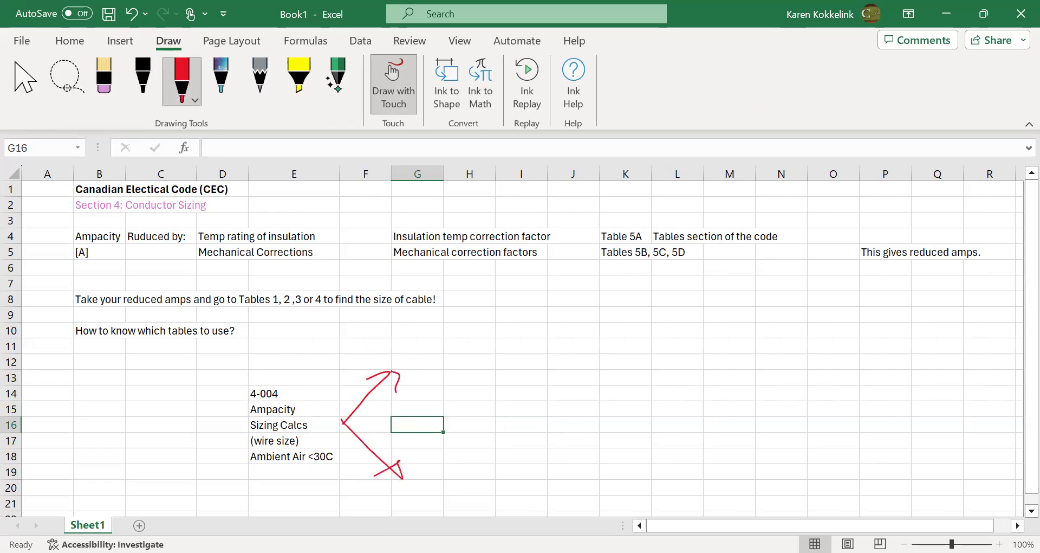
click(25, 76)
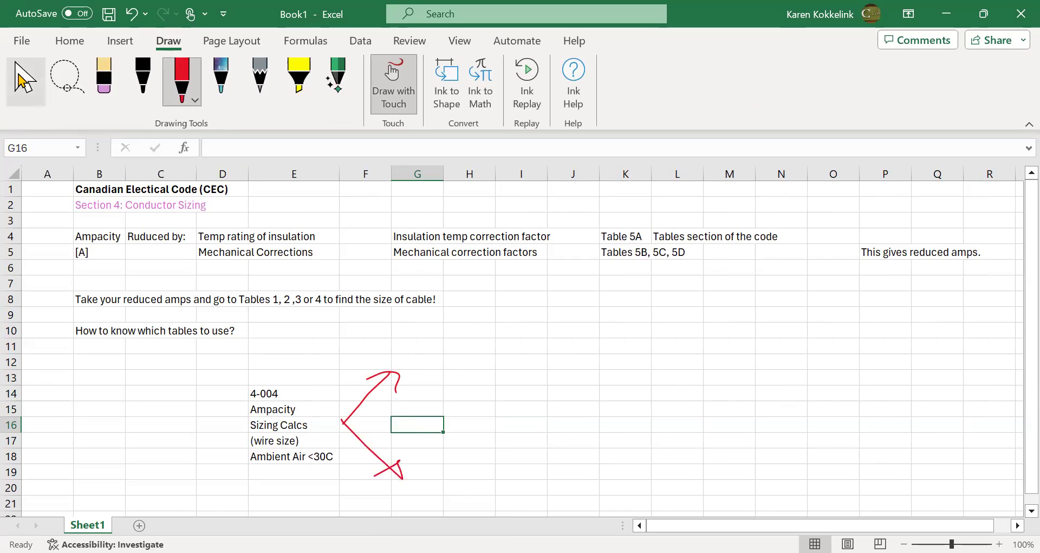
- Label the arrow ends with "Copper" in G13 and "Aluminum" in G19
click(415, 379)
text(Copper)
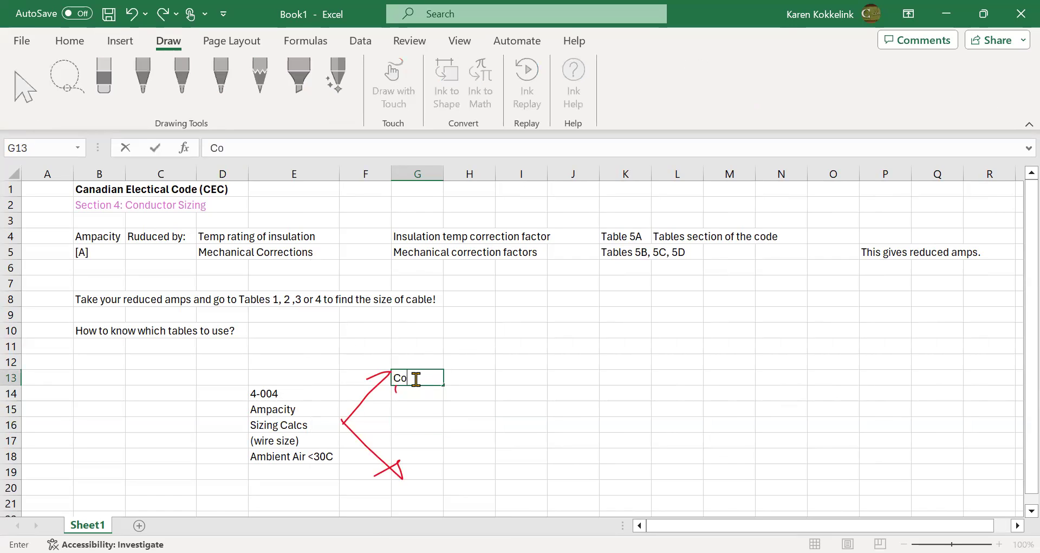
click(422, 470)
text(Aluminum)
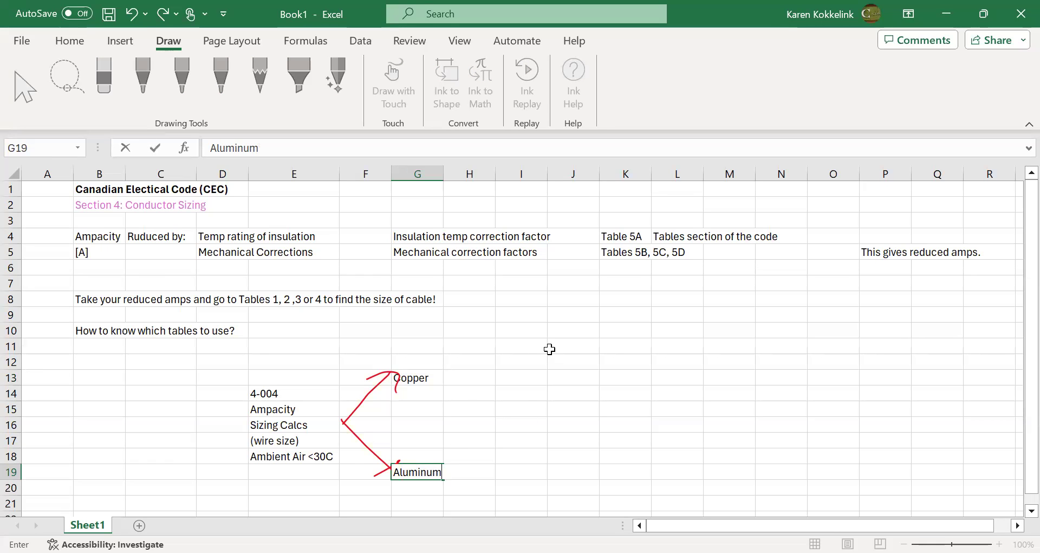
click(505, 364)
click(511, 328)
click(509, 309)
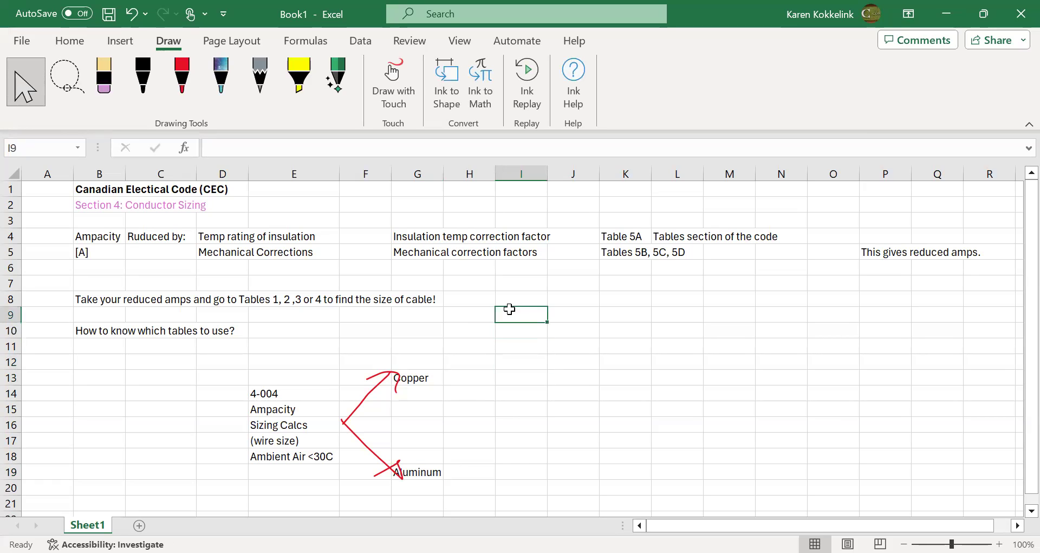
text(Single)
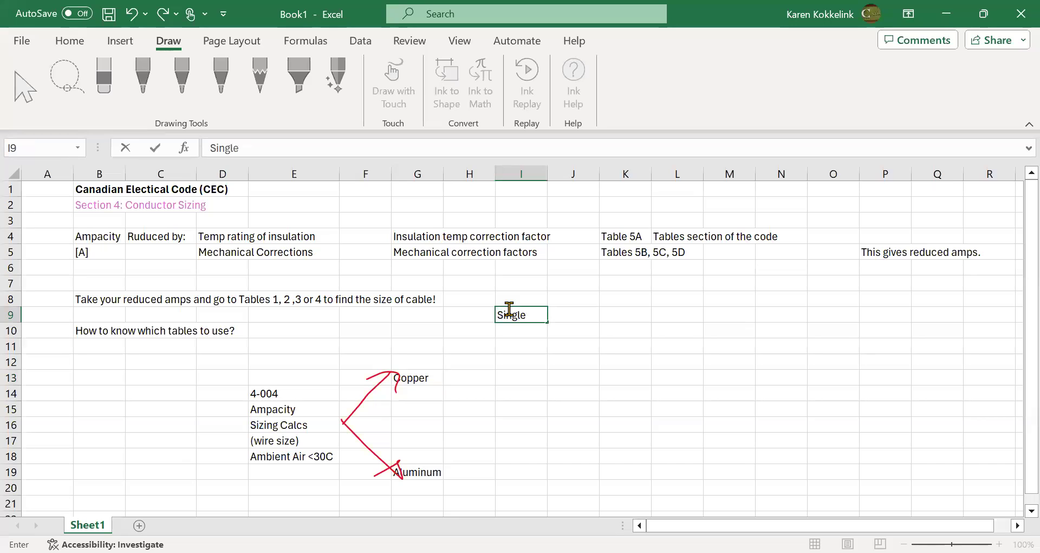
key(BackSpace)
key(BackSpace)
key(BackSpace)
key(BackSpace)
key(BackSpace)
key(BackSpace)
- Enter "Single Conductor" in I10 as the first conductor arrangement
key(Return)
text(Single C)
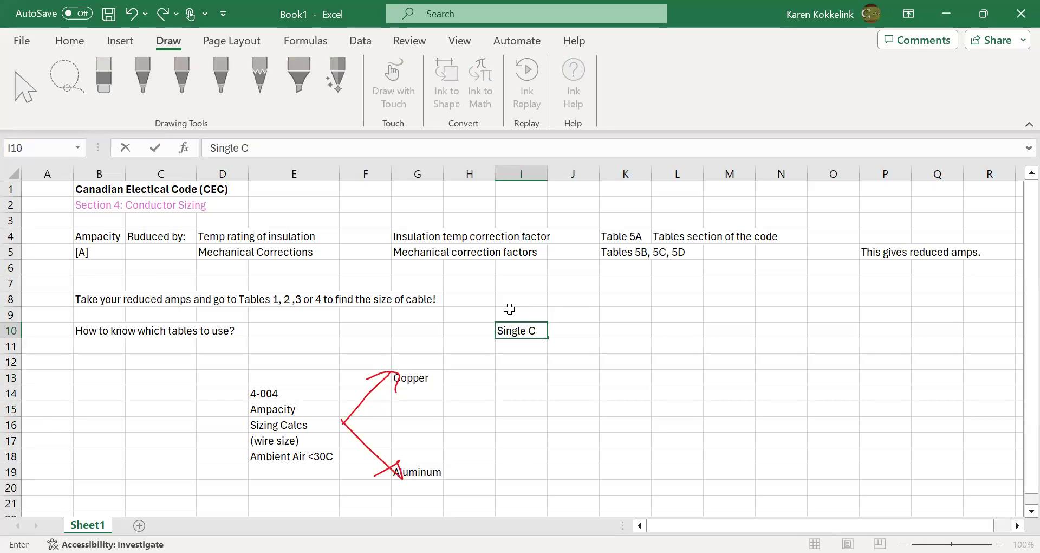
text(onductor)
key(Return)
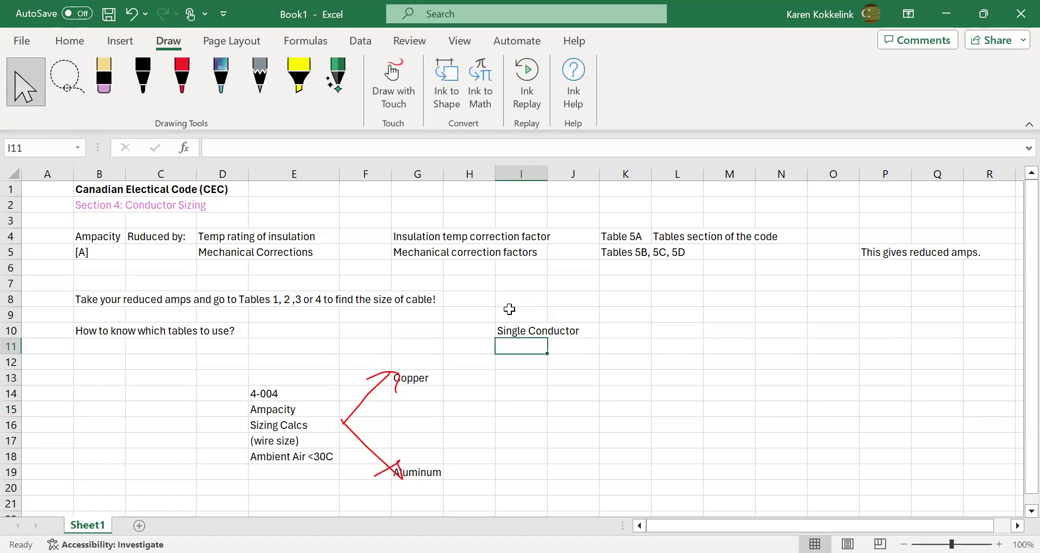
- Enter "1, 2, 3 Conductors" in I13 and "4+ Conductors" in I16, continuing the list of conductor arrangements
key(Return)
key(Return)
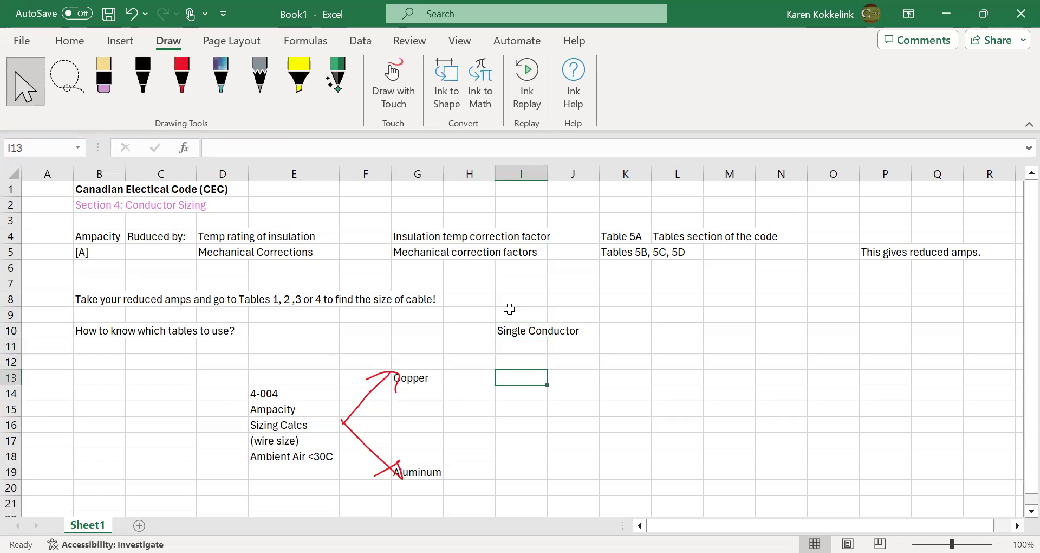
text(1)
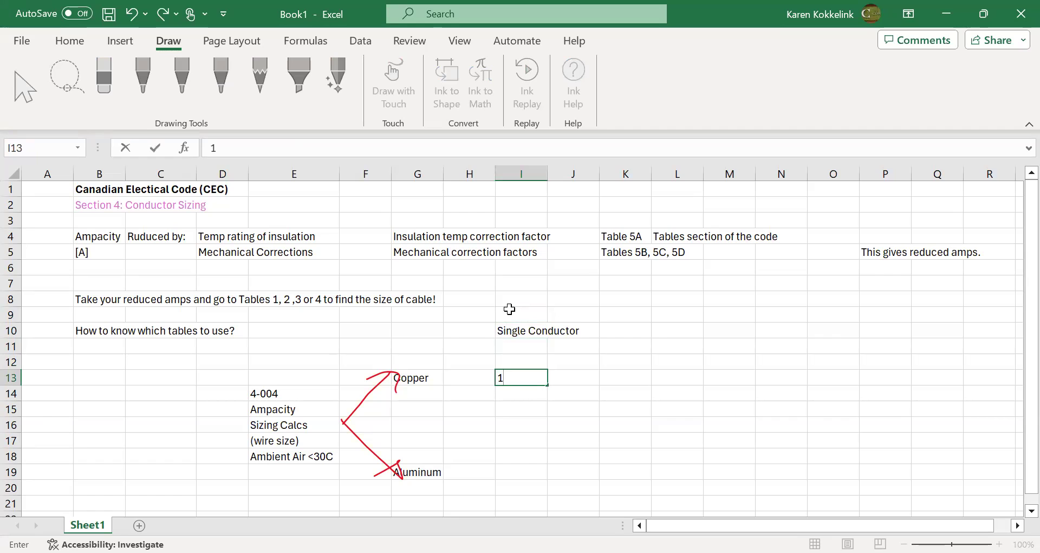
text(, 2, 3)
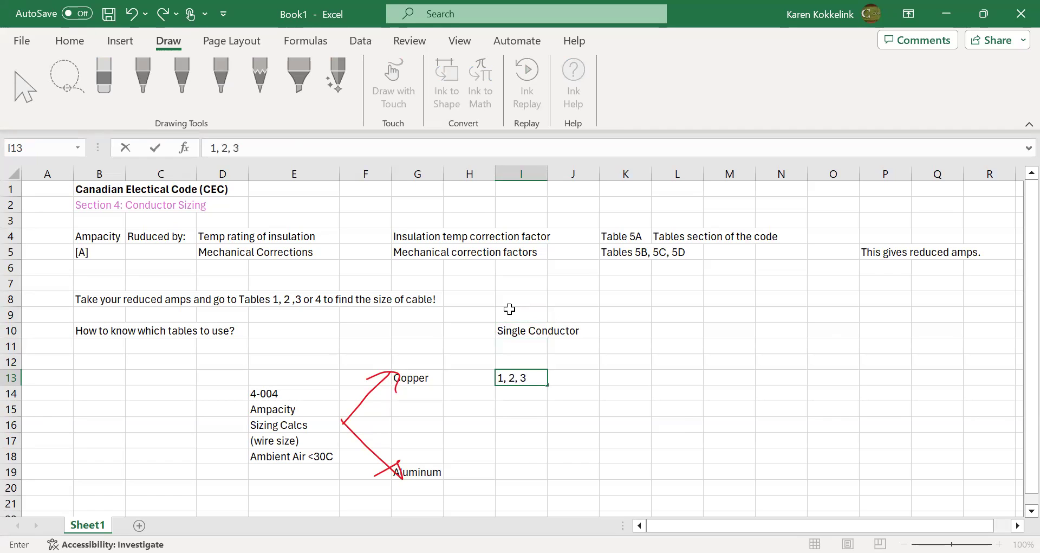
text( Conductors)
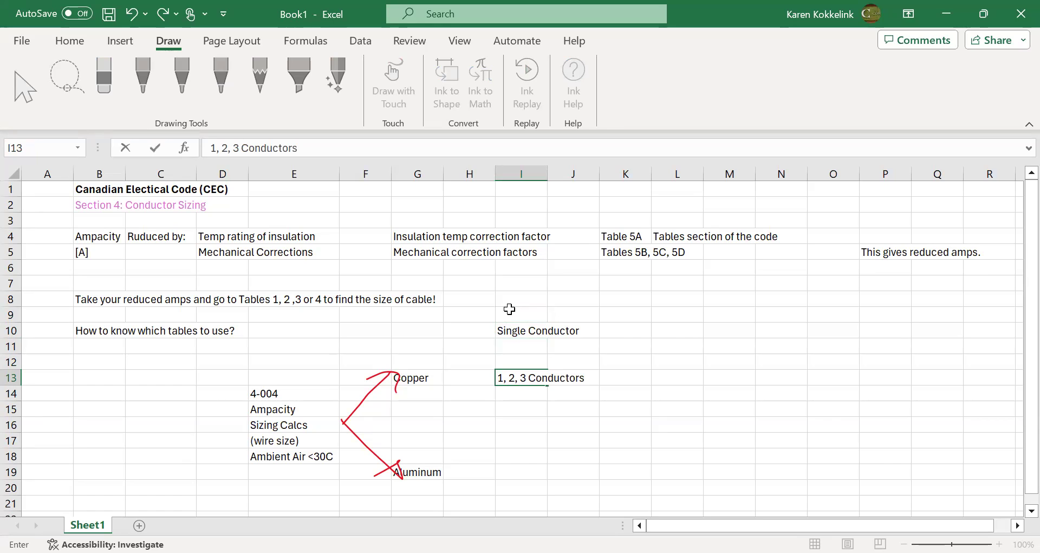
key(Return)
key(Return)
key(Return)
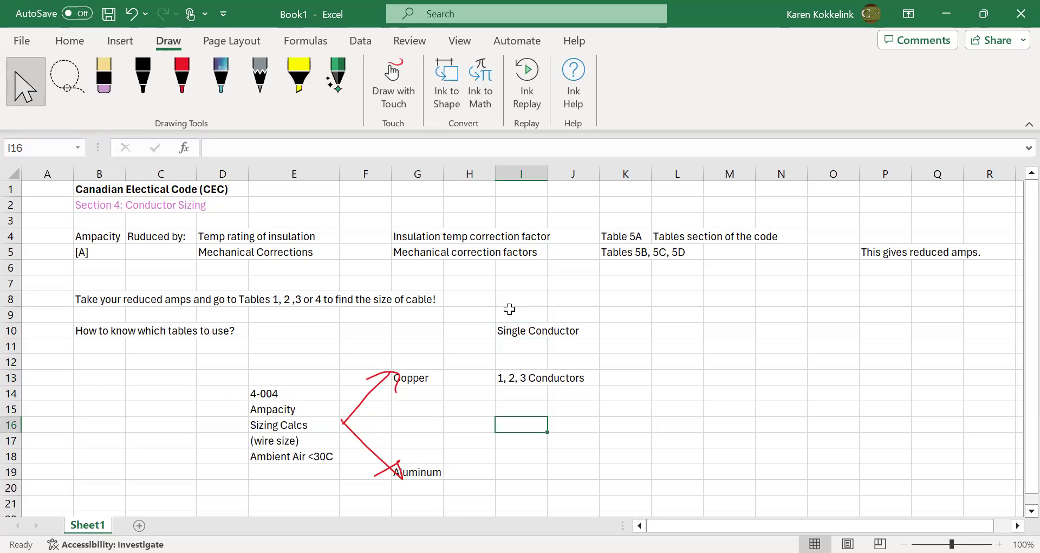
text(4)
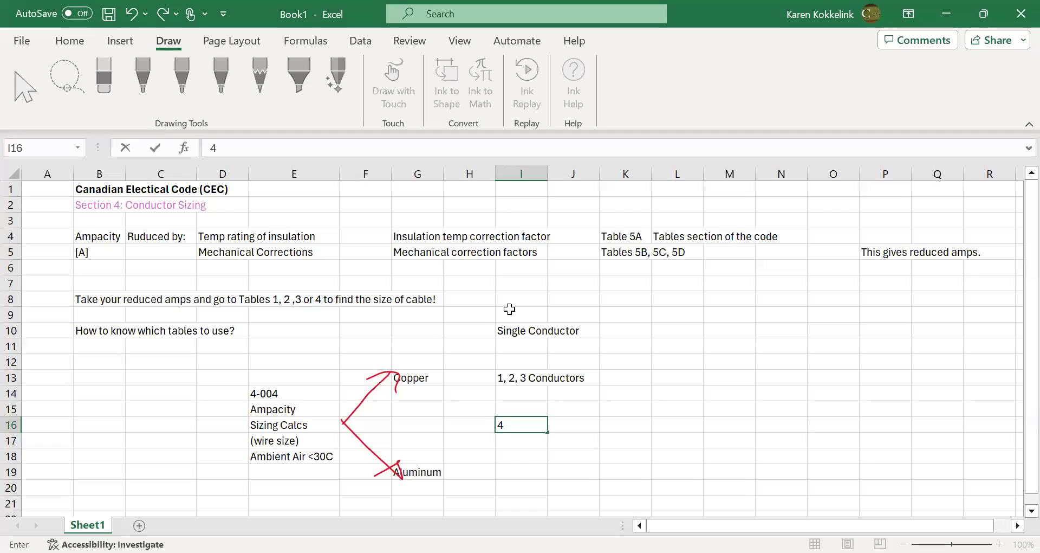
text(+ Conductors)
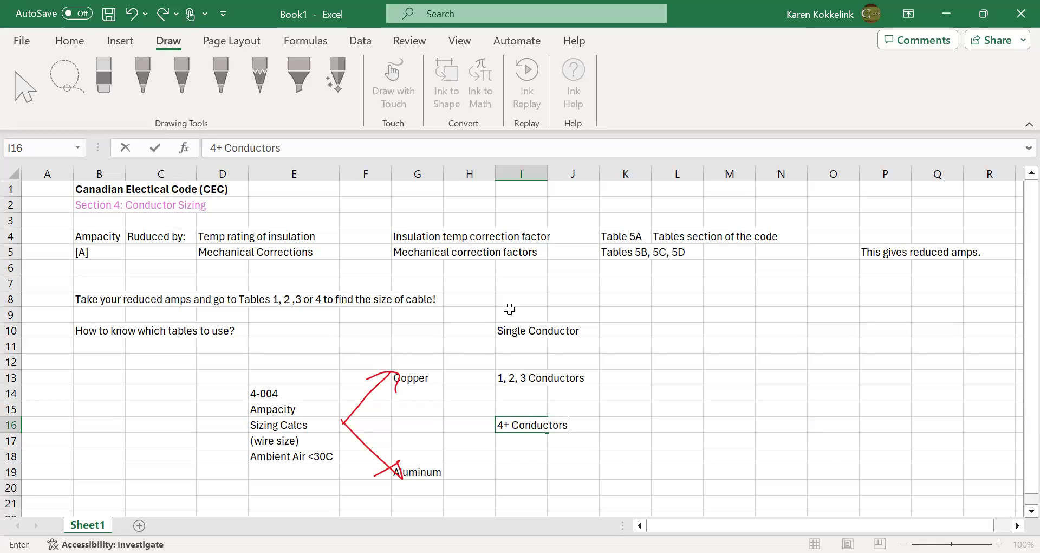
key(Return)
- Enter "4 or more conductors in free air" in I19 as the last conductor arrangement
key(Return)
key(Return)
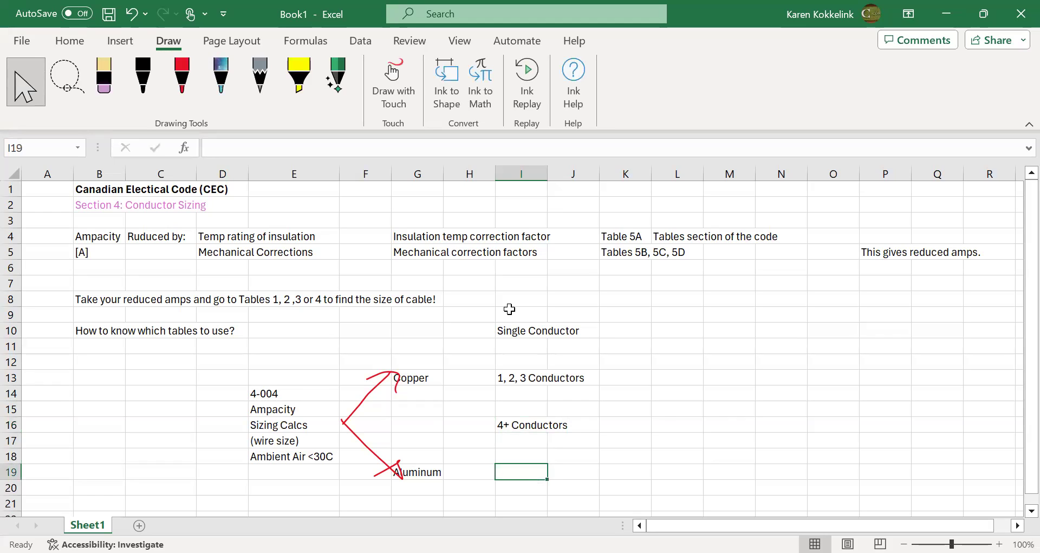
key(Up)
key(Down)
text(4)
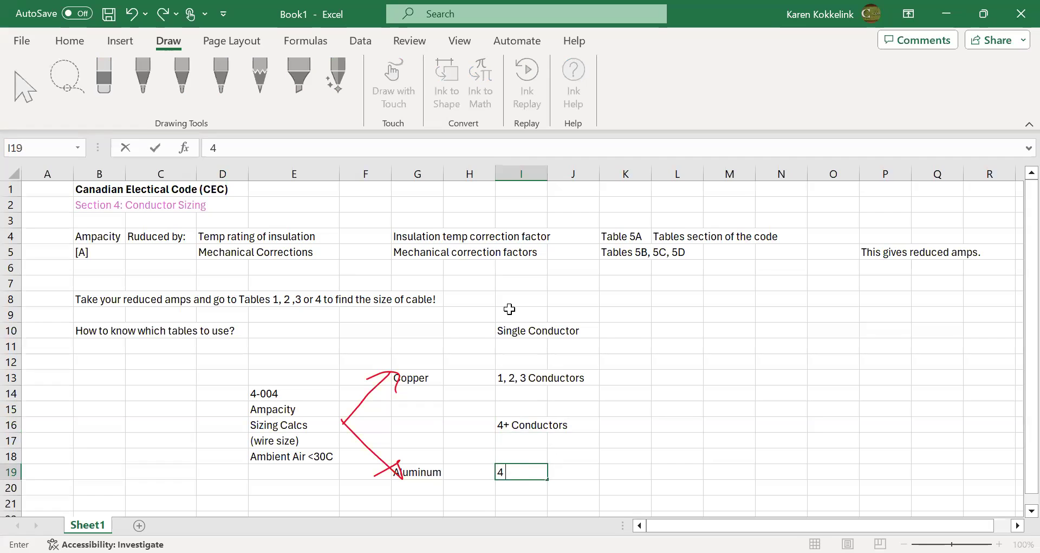
text( or more conductor)
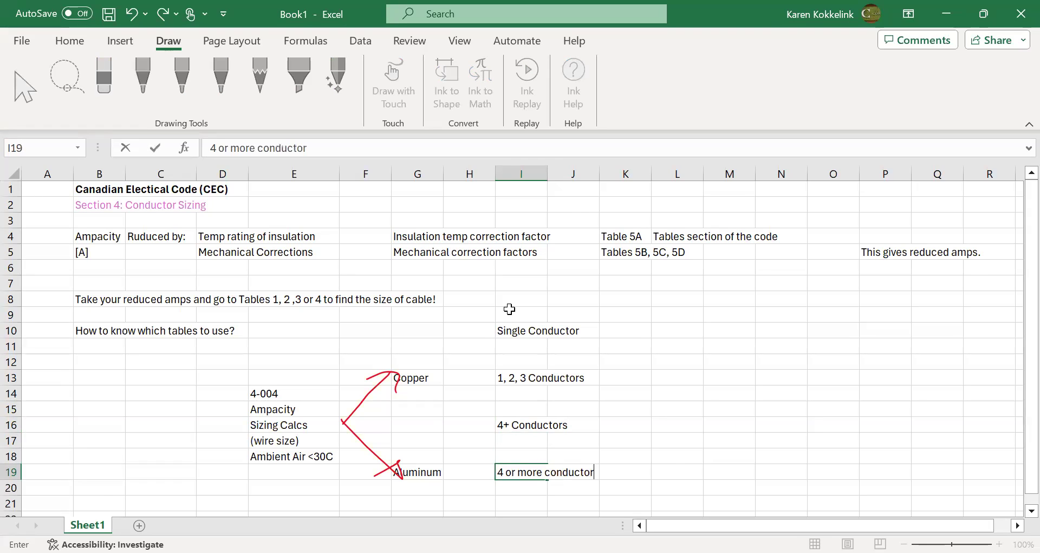
text(s in free air)
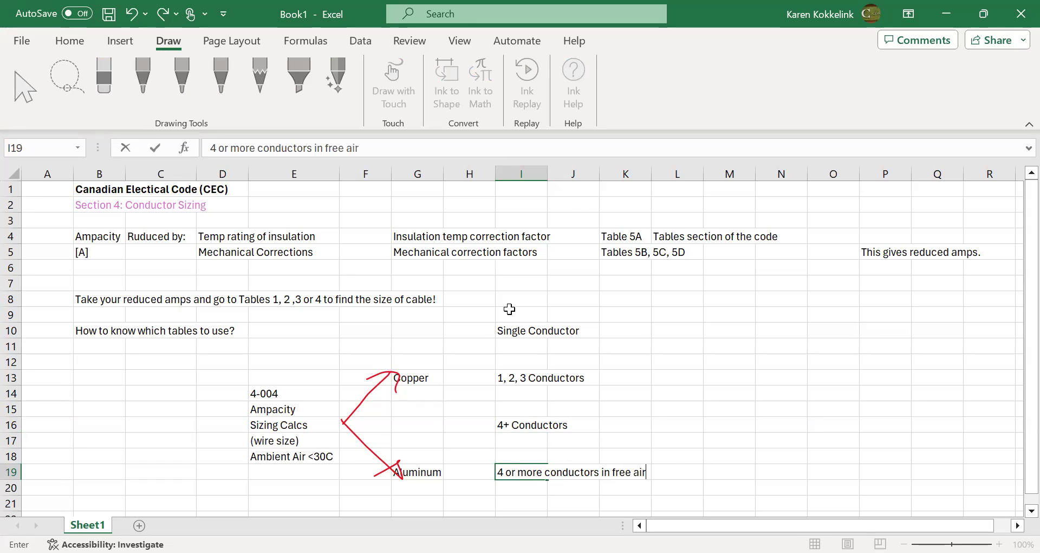
key(Return)
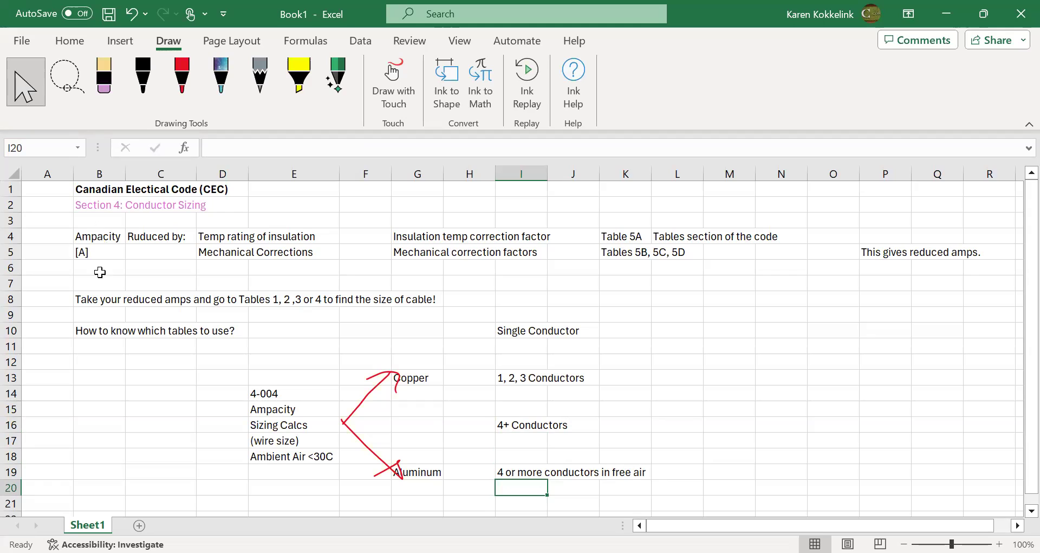
drag(90, 267, 85, 236)
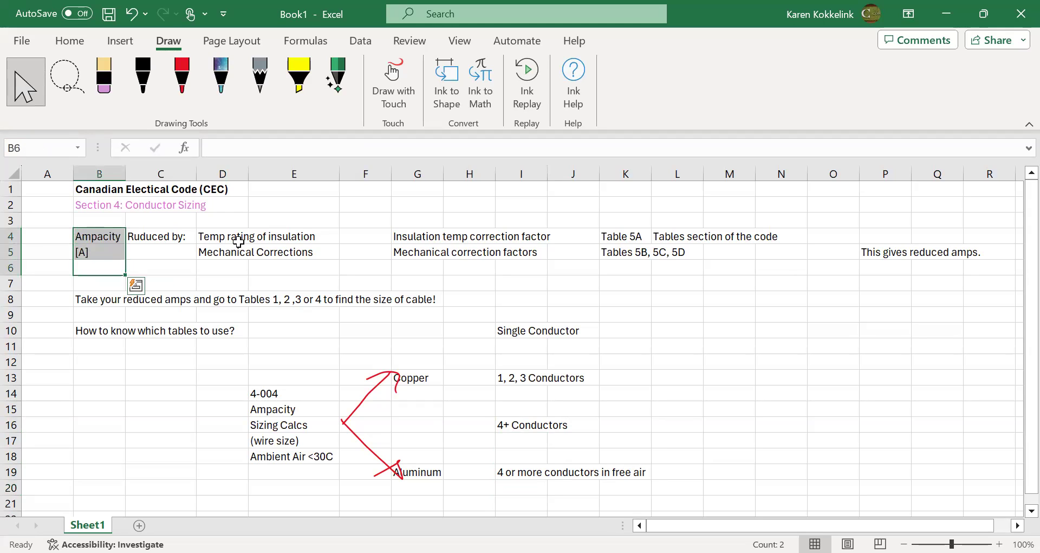
click(227, 235)
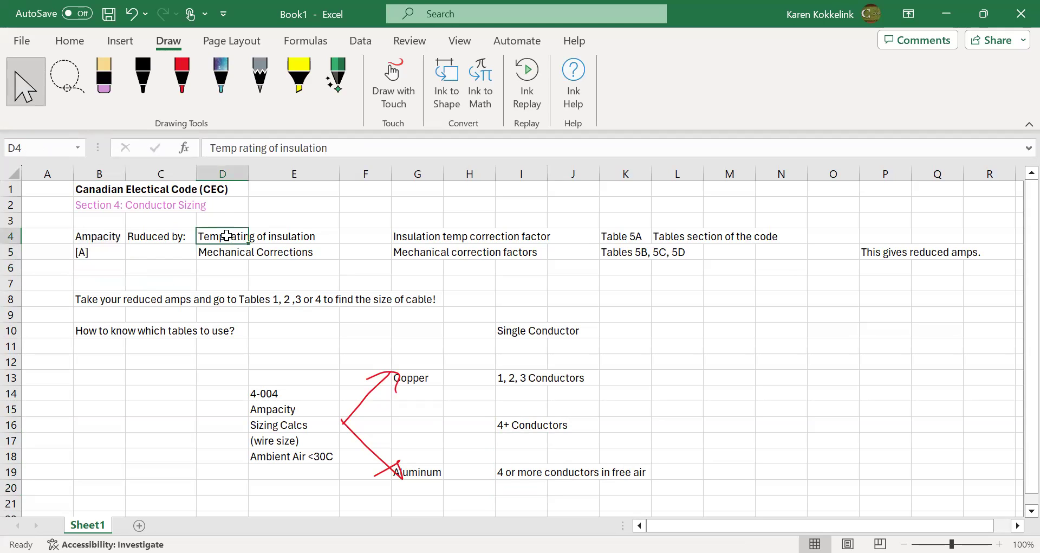
click(413, 238)
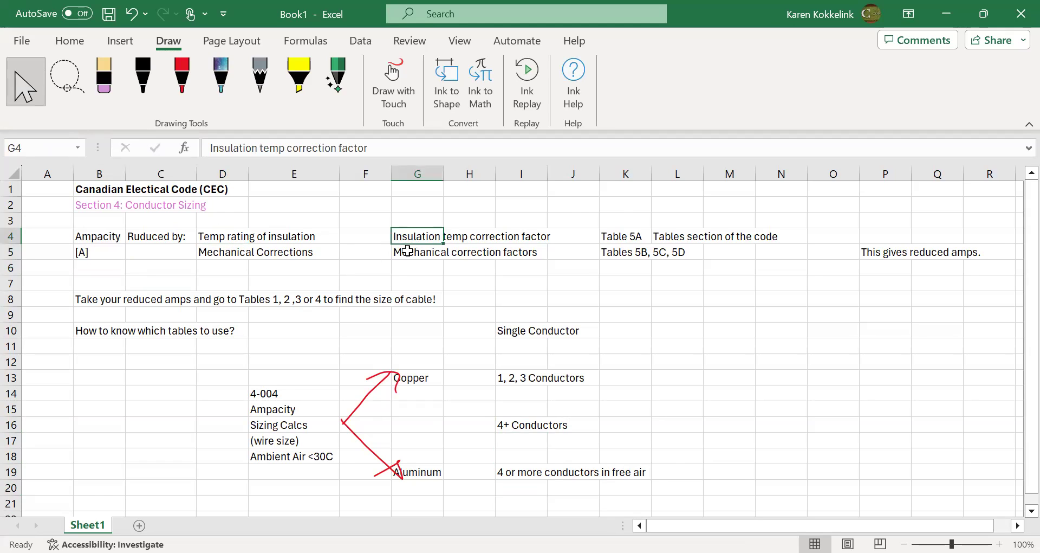
click(407, 252)
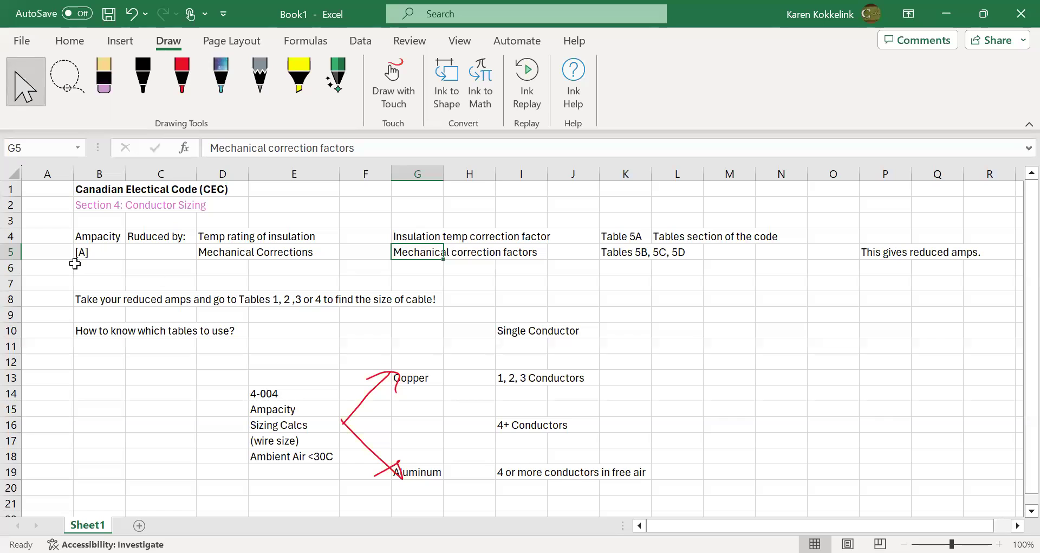
- Try inserting an extra blank row at row 7, and remove it again
click(14, 285)
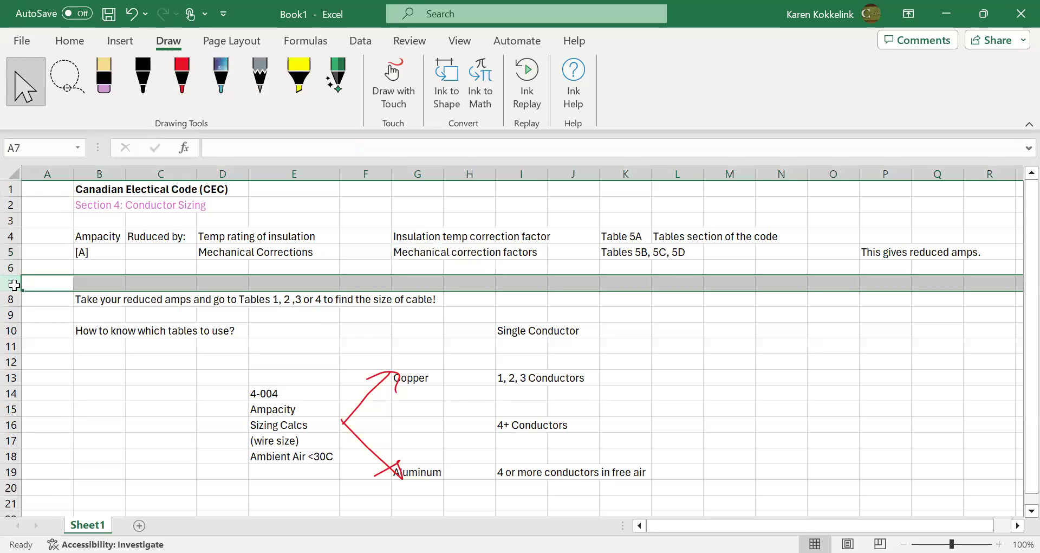
right_click(14, 284)
click(69, 395)
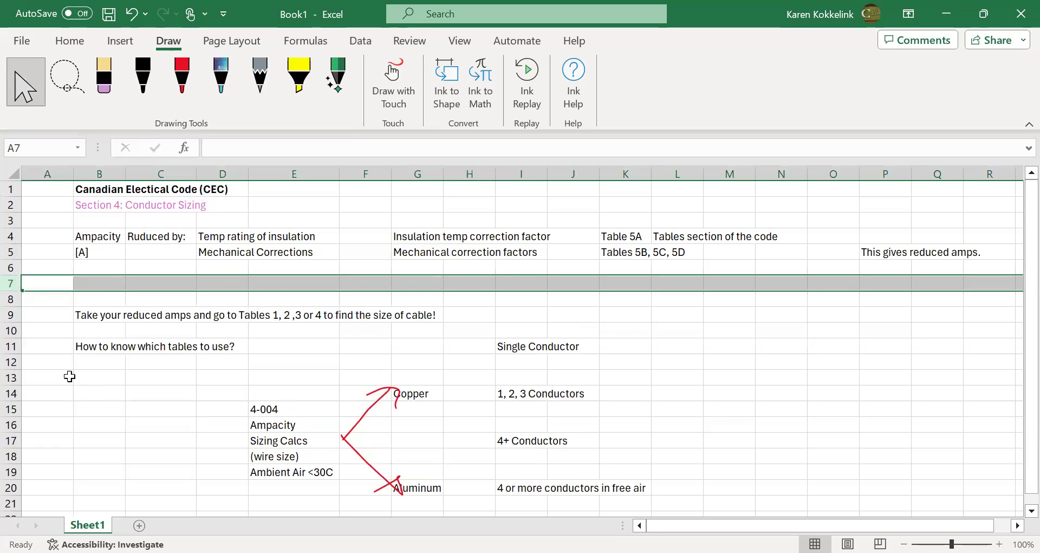
right_click(117, 285)
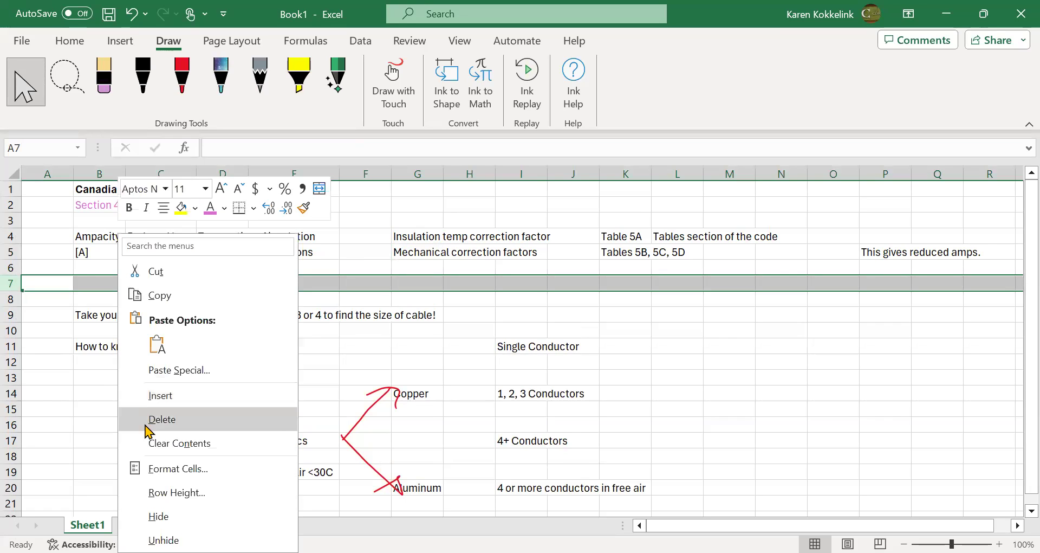
click(144, 418)
- Delete blank row 7 so the note about reduced amps moves up one row
right_click(108, 284)
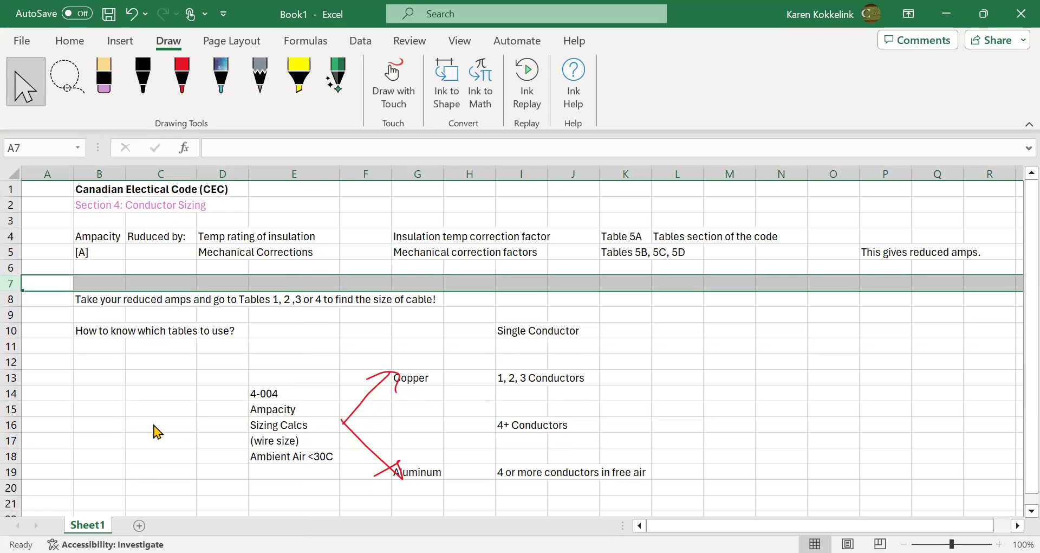
click(154, 428)
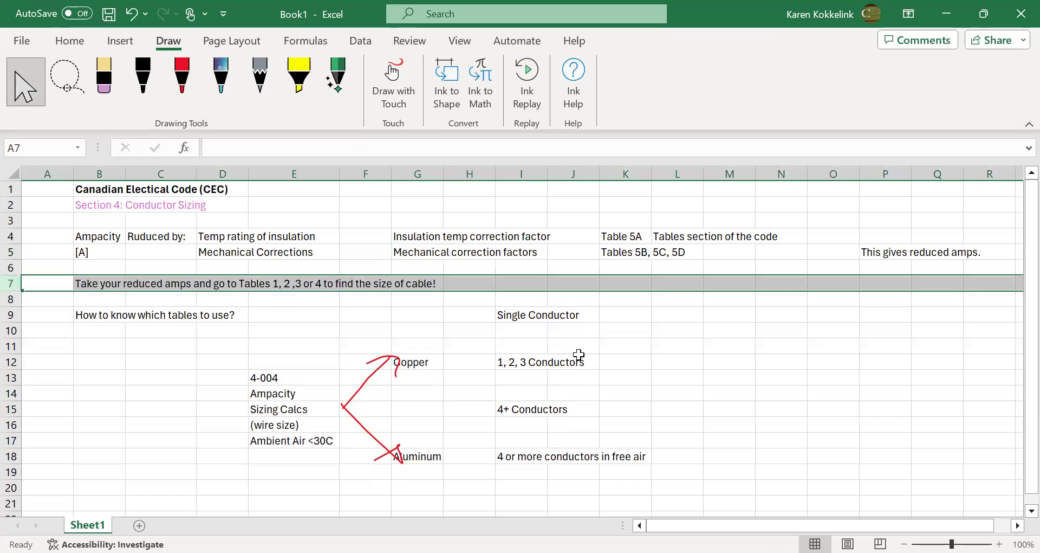
click(576, 357)
- Copy the conductor arrangement list in I9:I18 and paste it starting at I21
click(522, 315)
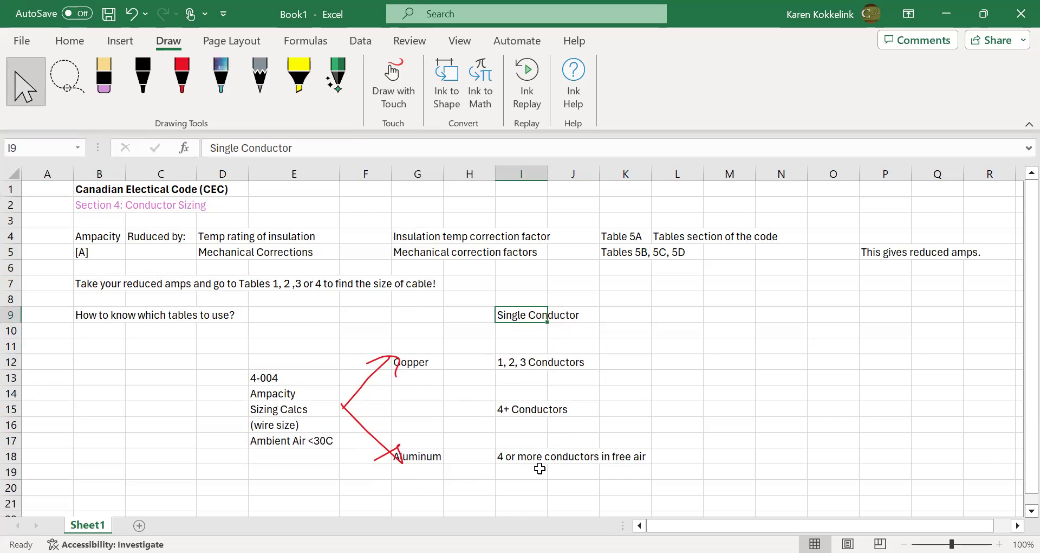
scroll(539, 467, down, 2)
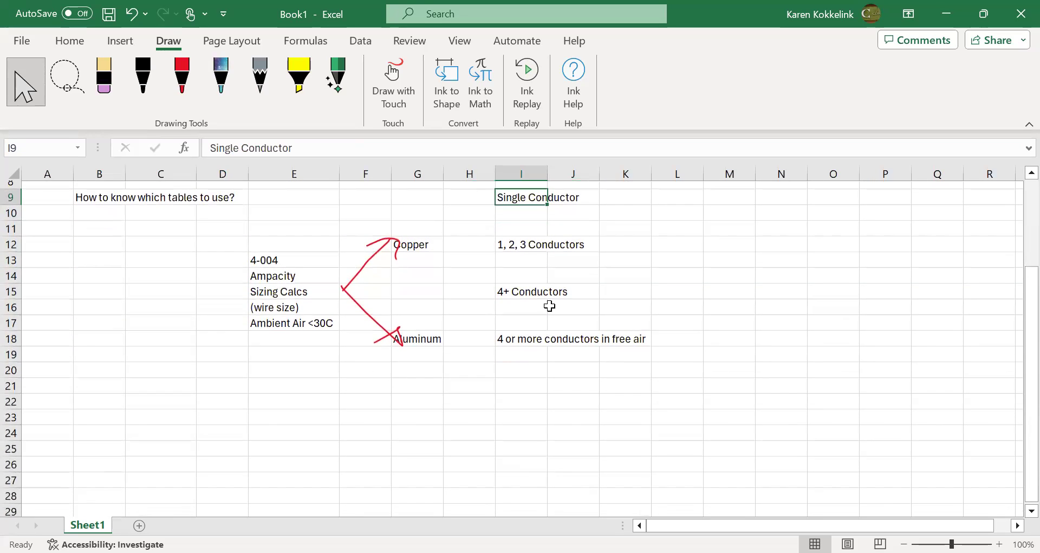
drag(513, 200, 498, 339)
key(ctrl+c)
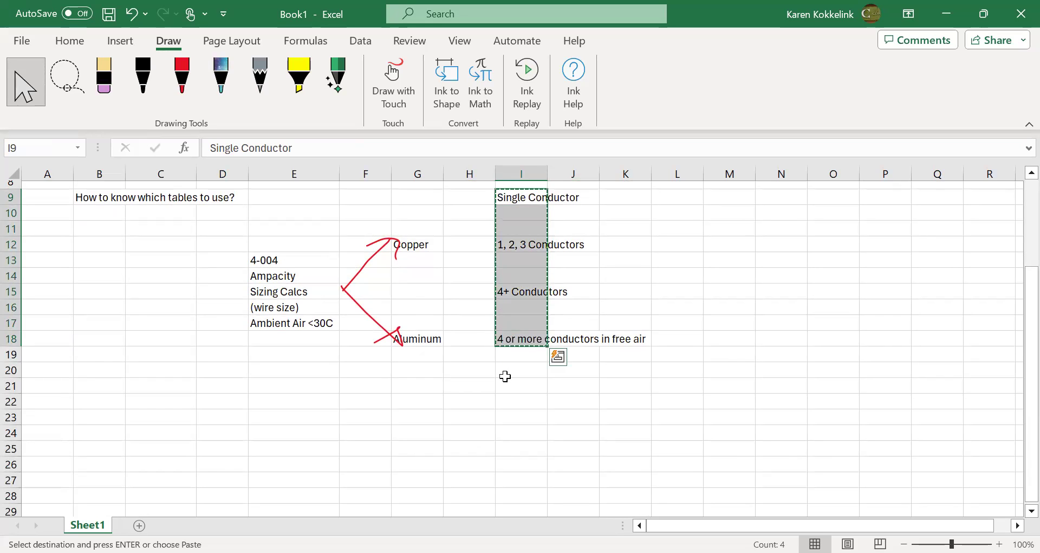
click(513, 388)
key(ctrl+v)
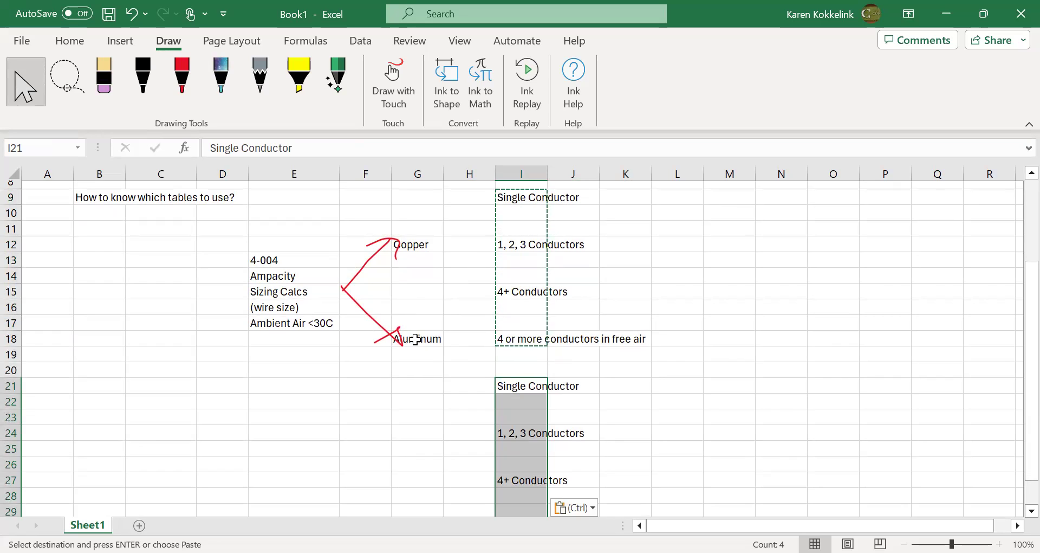
- Move "Aluminum" from G18 to G26 and erase the red arrow that led to its old position
click(416, 341)
mouse_move(419, 347)
mouse_down()
mouse_move(428, 475)
mouse_move(452, 360)
mouse_move(419, 471)
mouse_up()
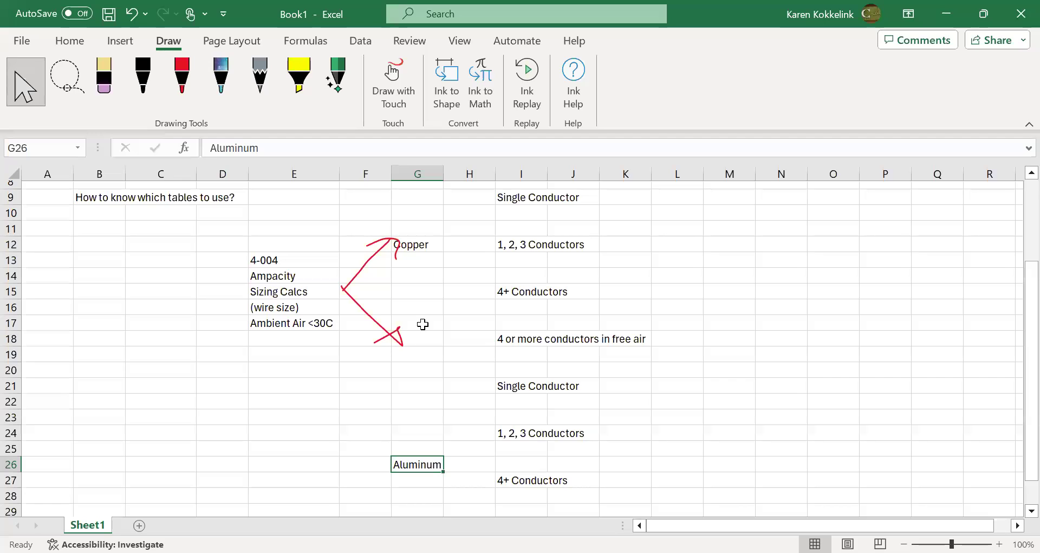
click(105, 66)
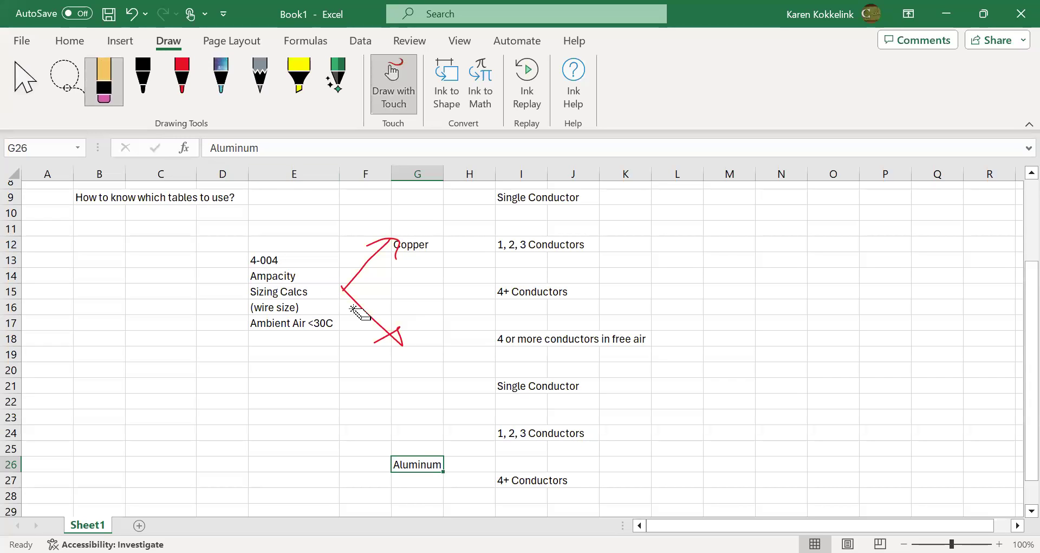
drag(354, 299, 351, 317)
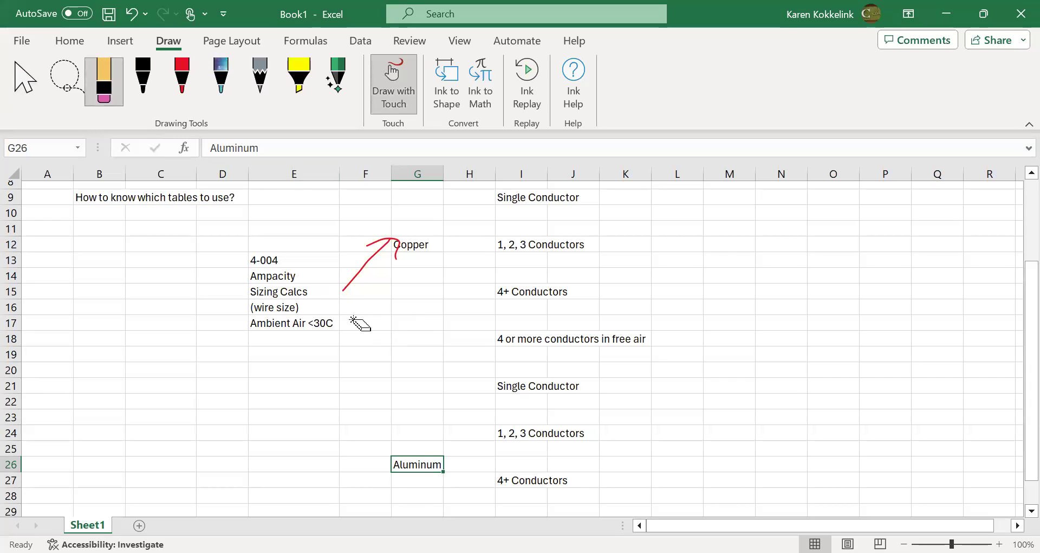
- Draw a red arrow from the "(wire size)" text in column E to "Aluminum" in G26
click(184, 78)
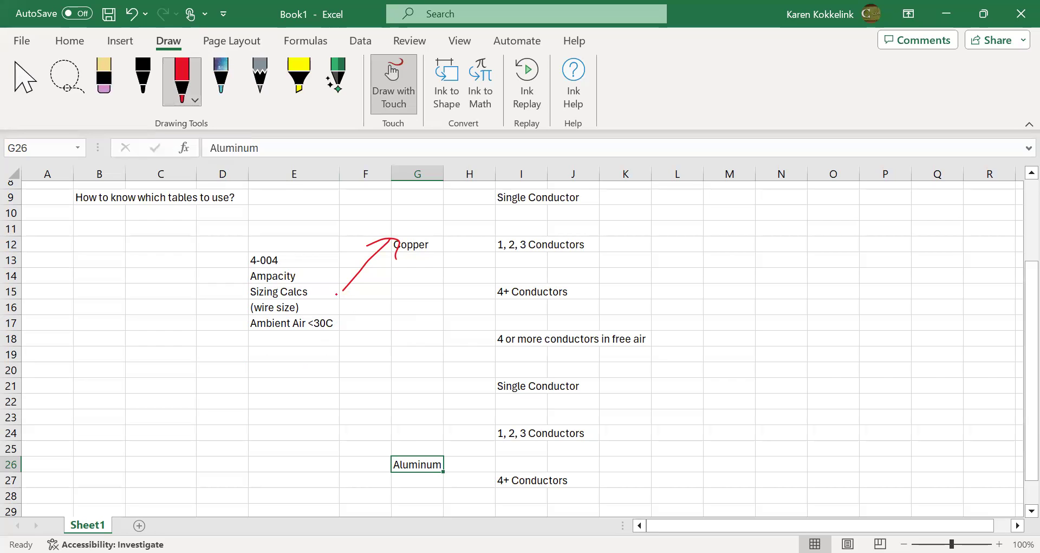
mouse_move(338, 312)
mouse_down()
mouse_move(403, 448)
mouse_move(385, 426)
mouse_up()
drag(414, 413, 398, 439)
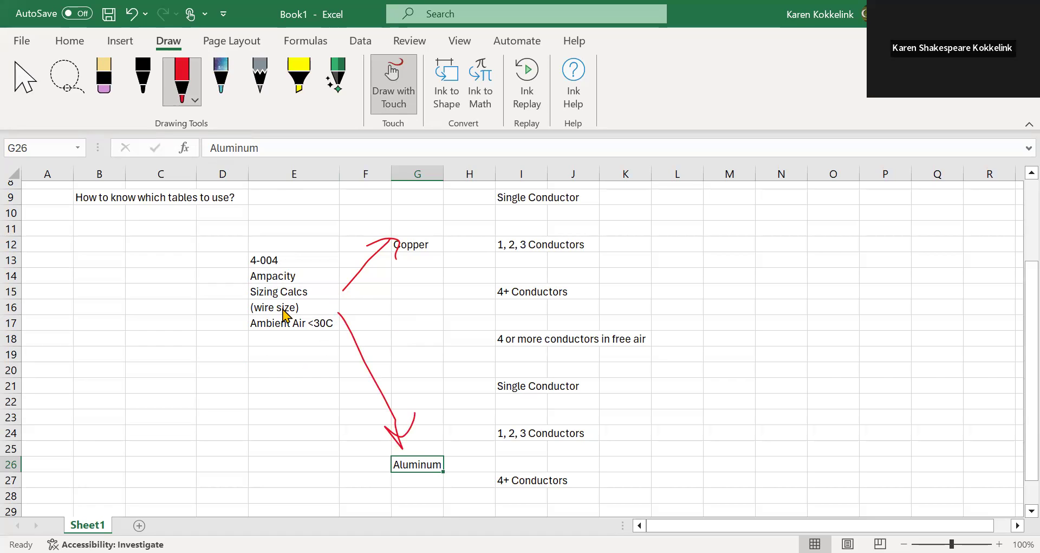
- Change the red pen's colour to purple and draw arrows from "Copper" to each of its four conductor arrangements
click(196, 85)
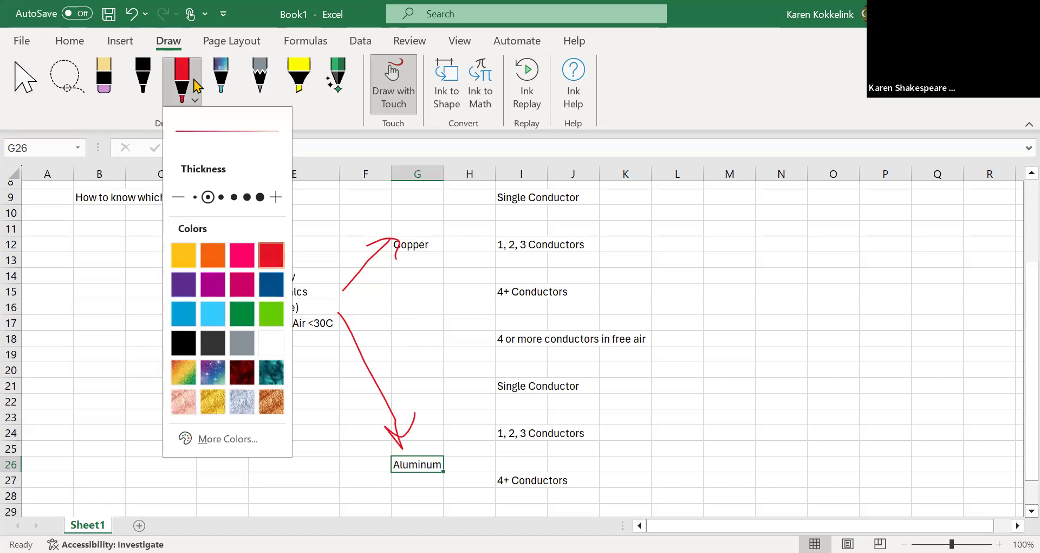
click(212, 284)
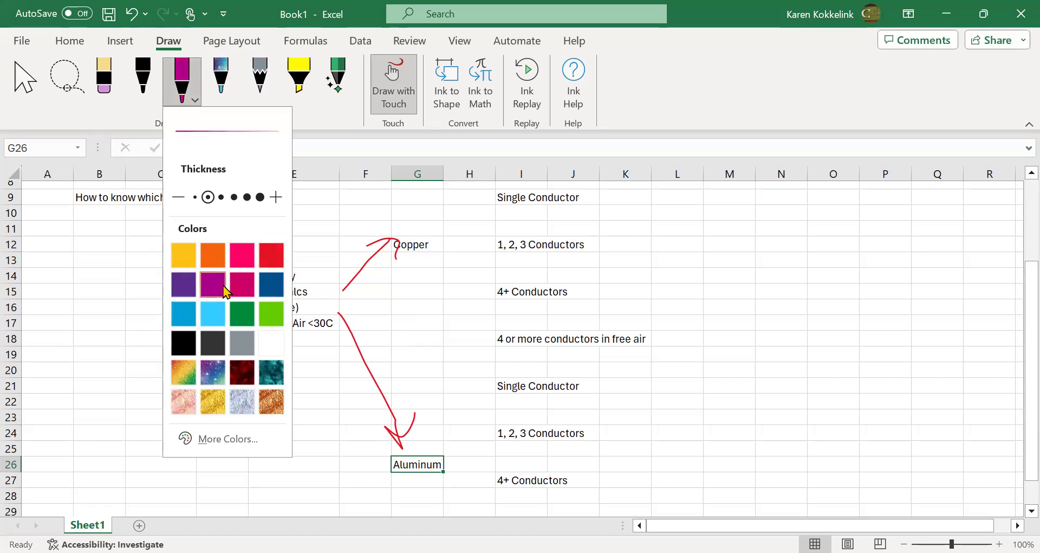
click(226, 292)
click(393, 84)
mouse_move(440, 240)
mouse_down()
mouse_move(491, 199)
mouse_move(478, 212)
mouse_move(489, 250)
mouse_move(460, 285)
mouse_move(491, 304)
mouse_move(477, 310)
mouse_up()
mouse_move(407, 250)
mouse_down()
mouse_move(490, 341)
mouse_move(478, 348)
mouse_up()
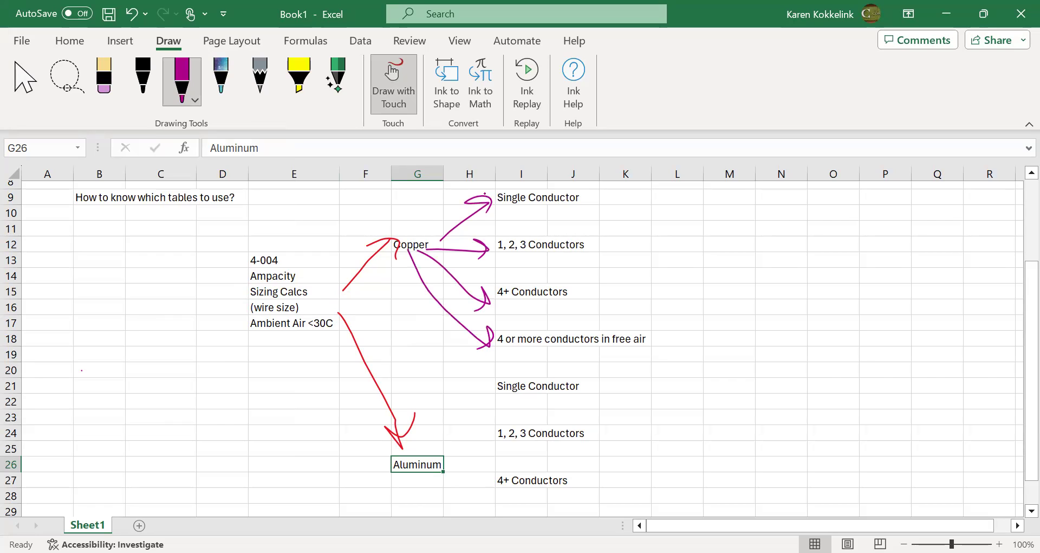
- Draw purple arrows from "Aluminum" to each of its four conductor arrangements and stop inking
drag(428, 435, 491, 378)
mouse_move(431, 456)
mouse_down()
mouse_move(486, 436)
mouse_move(494, 482)
mouse_up()
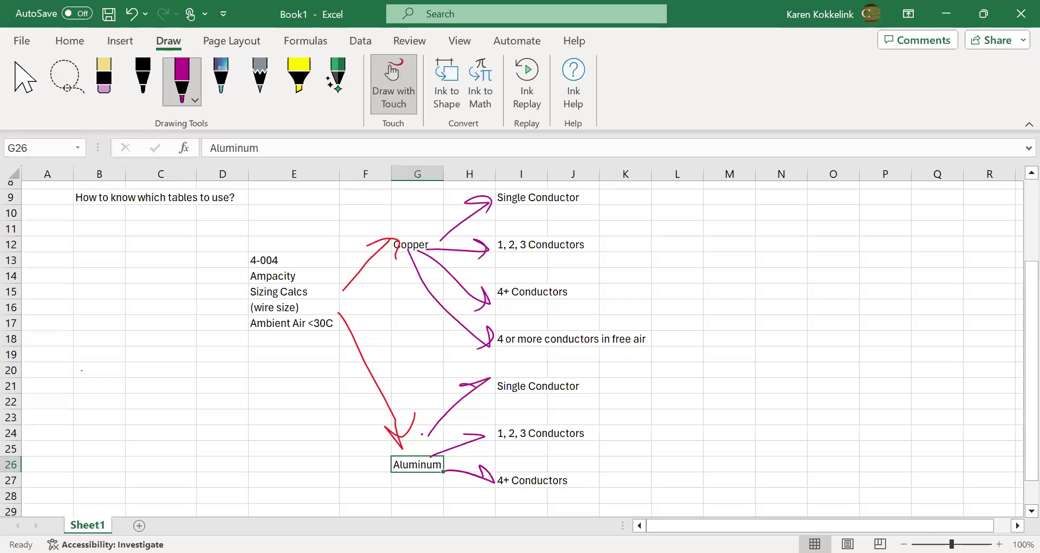
drag(1018, 353, 1016, 374)
mouse_move(442, 438)
mouse_down()
mouse_move(487, 490)
mouse_move(474, 495)
mouse_up()
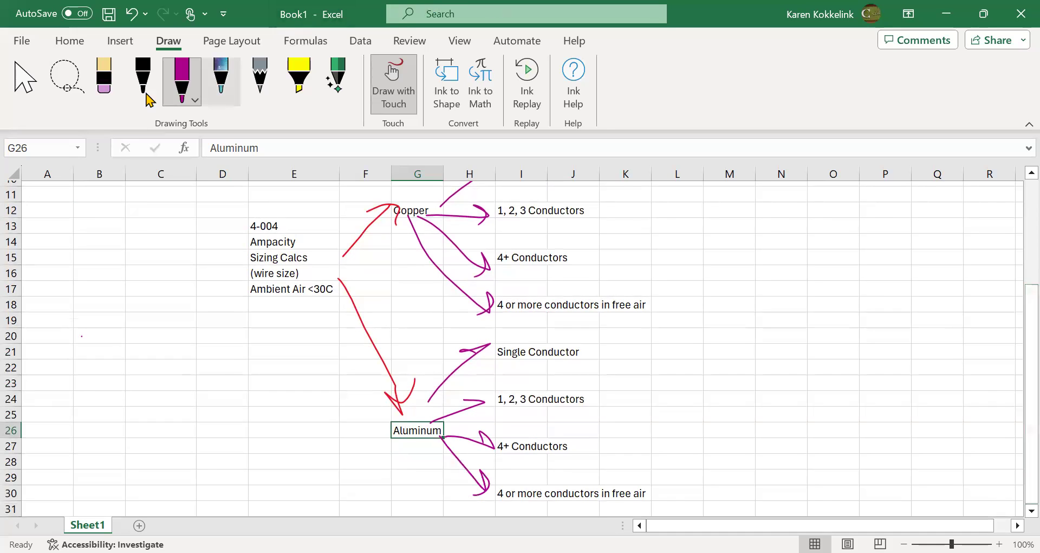
click(24, 78)
- Enter "Raceway or Conduit" in L8 and "Free Air" in L10 as installation options for the copper single conductor
ctrl+scroll(355, 310, down, 2)
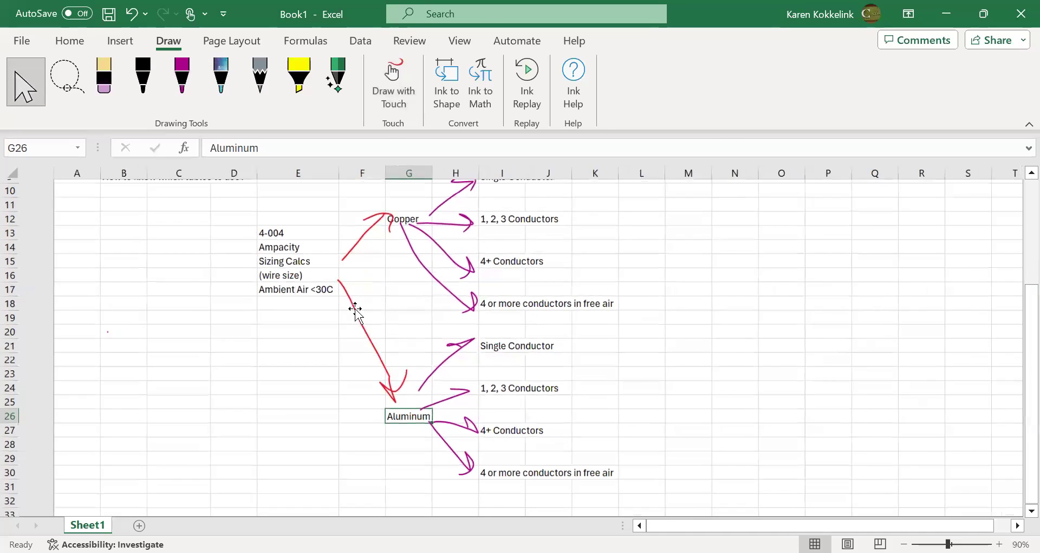
ctrl+scroll(355, 310, up, 2)
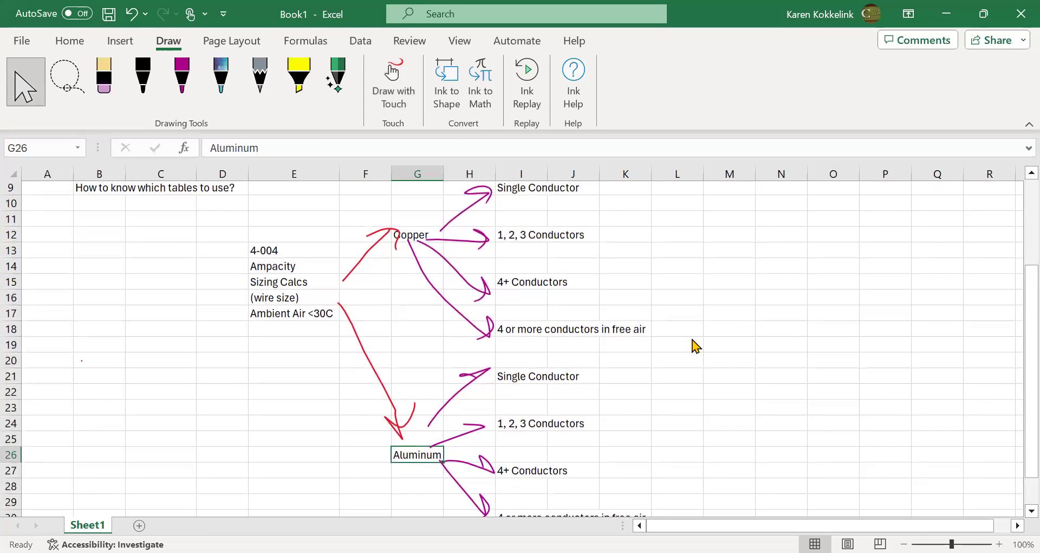
scroll(695, 344, up, 2)
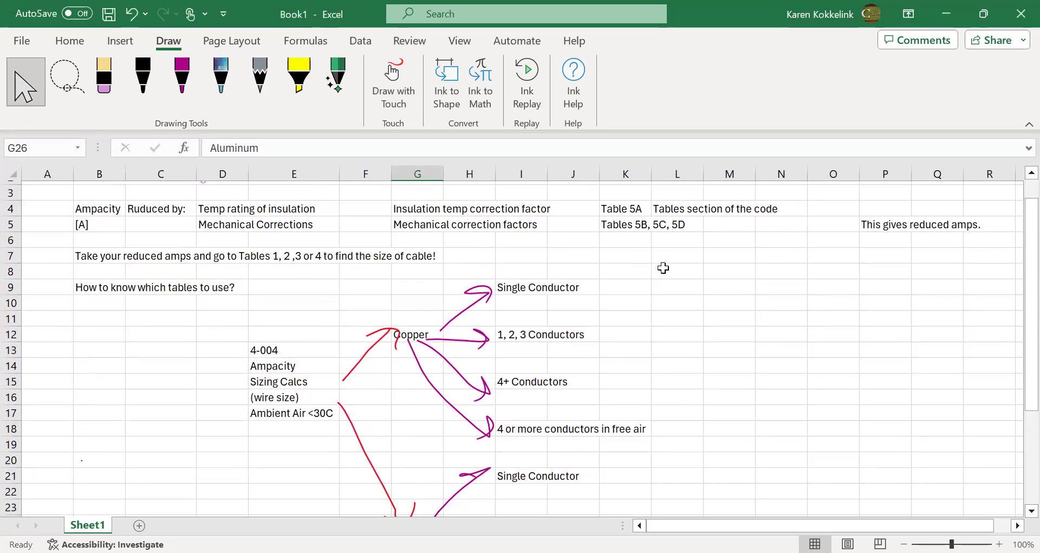
click(637, 274)
click(680, 267)
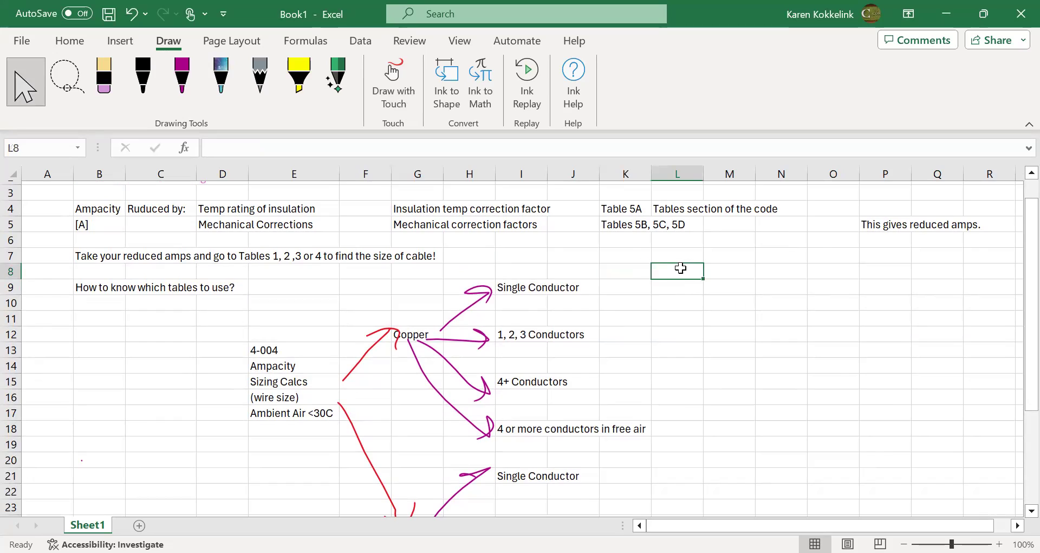
text(Raceway or Conduit)
key(Return)
key(Return)
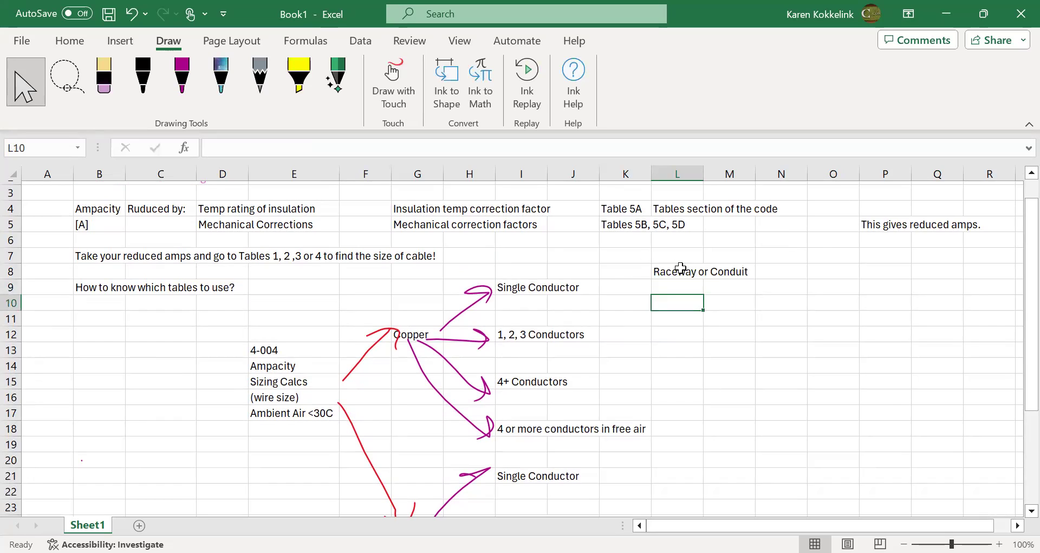
text(Free Air)
key(Return)
key(Return)
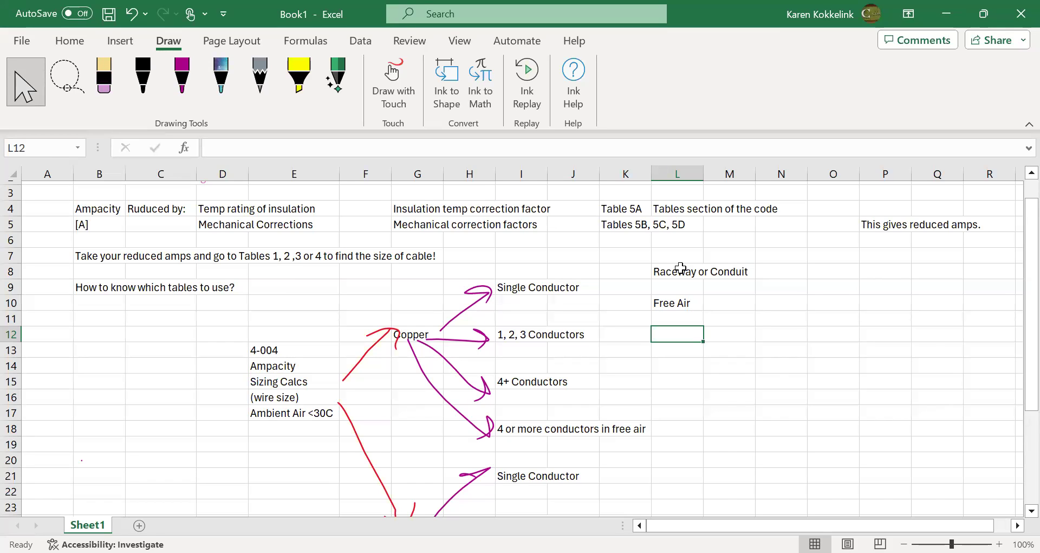
- Enter "Raceway or conduit" in L12 and "Free Air" in L14 for the copper 1, 2, 3 conductors branch
text(R)
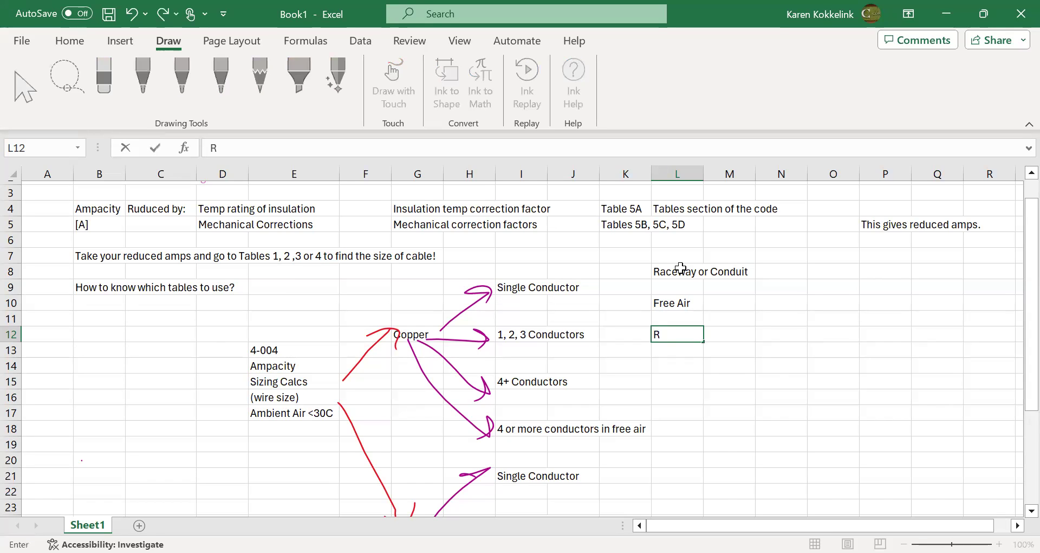
text(aceway or conduit)
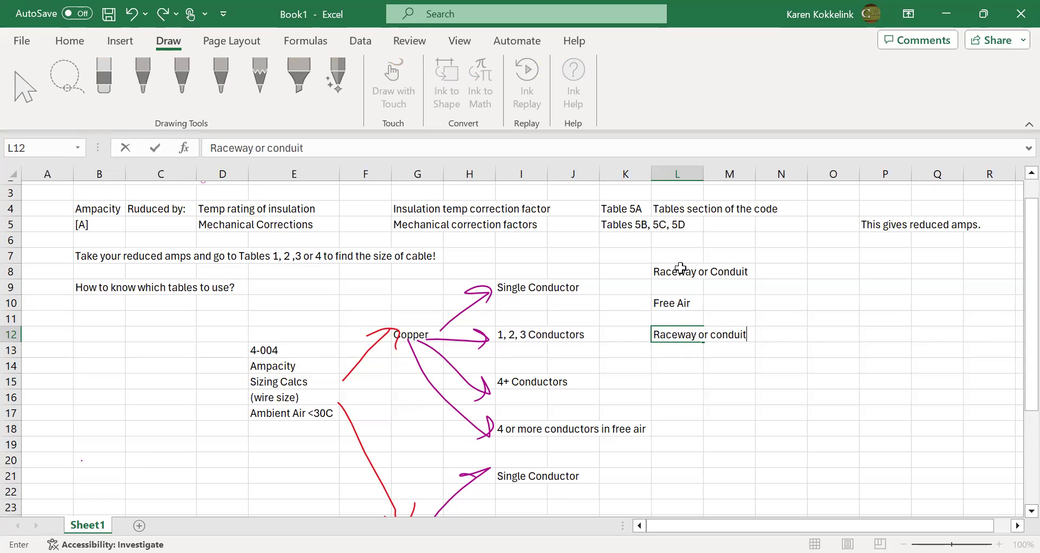
key(Return)
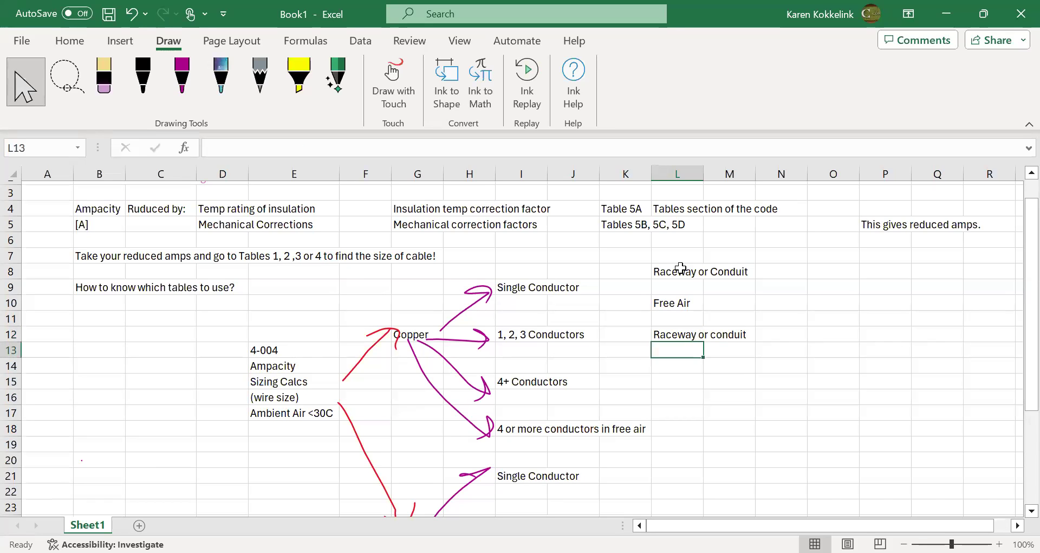
key(Return)
text(Free)
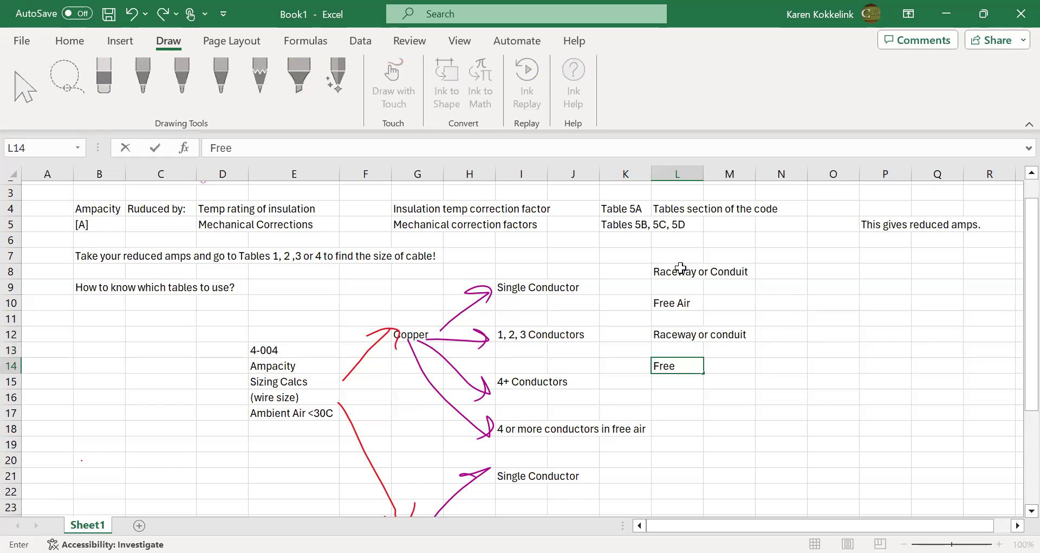
text( Air)
key(Return)
key(Return)
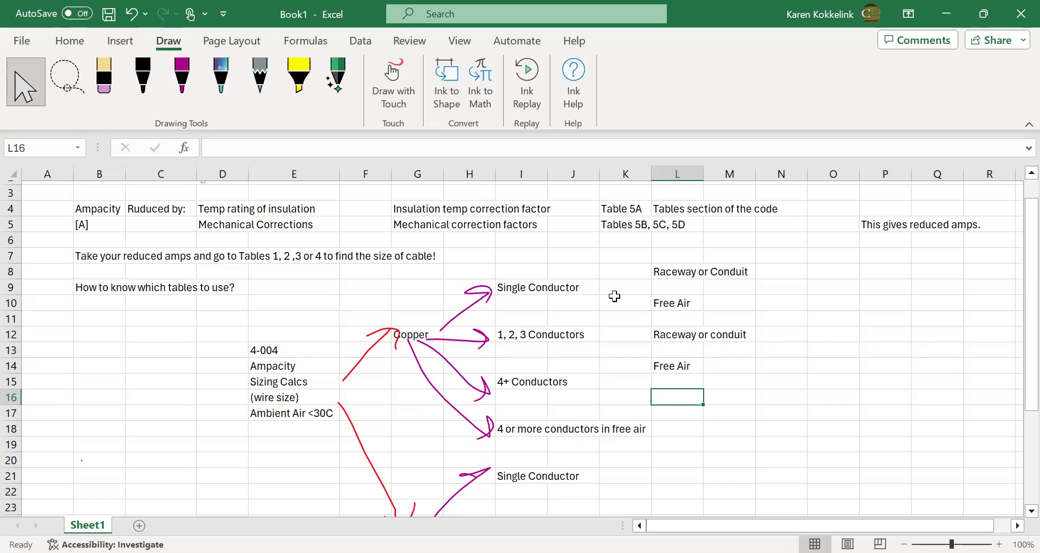
- Insert a blank row above row 14 and move the shifted "Free Air" entry back to L14
click(11, 365)
right_click(11, 365)
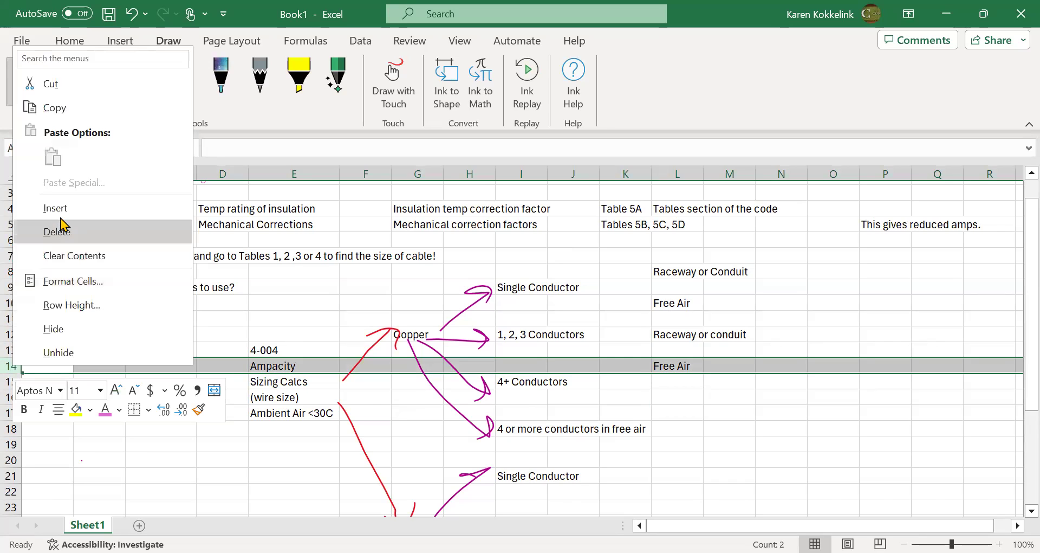
click(61, 210)
click(675, 380)
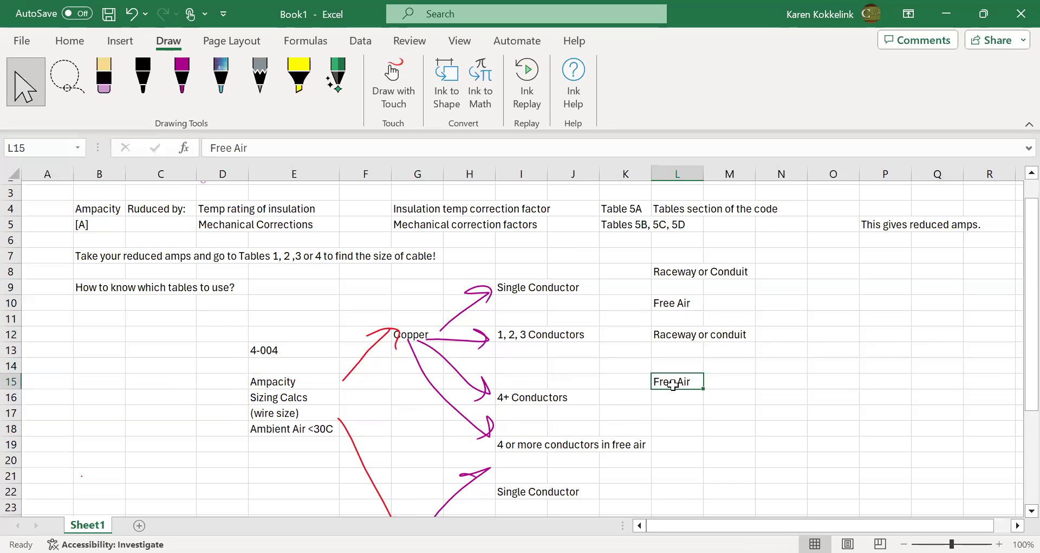
drag(681, 382, 678, 365)
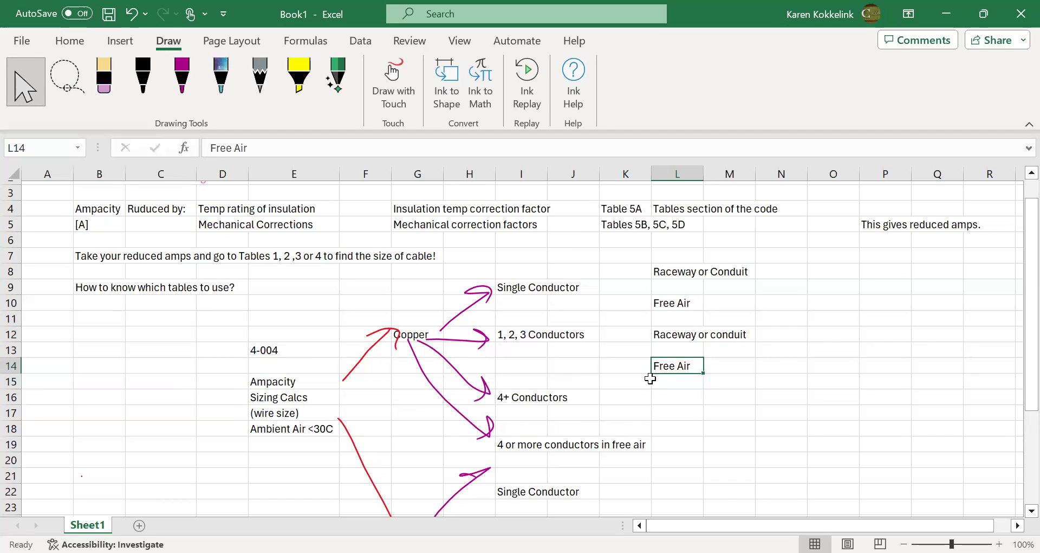
- Enter "Raceway or Conduit" in L16 and "Underground" in L18 for the copper 4+ conductors branch
click(672, 392)
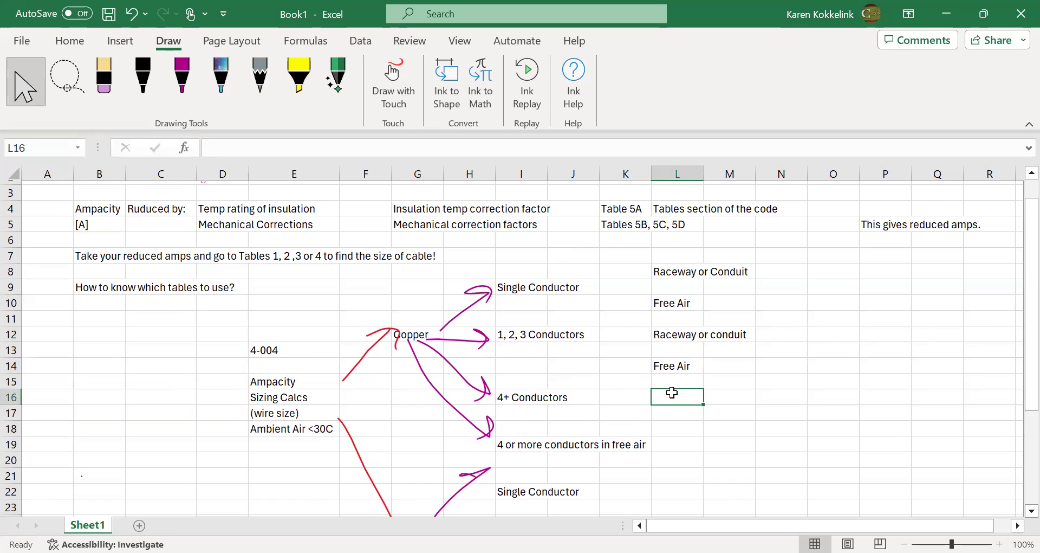
text(Rac)
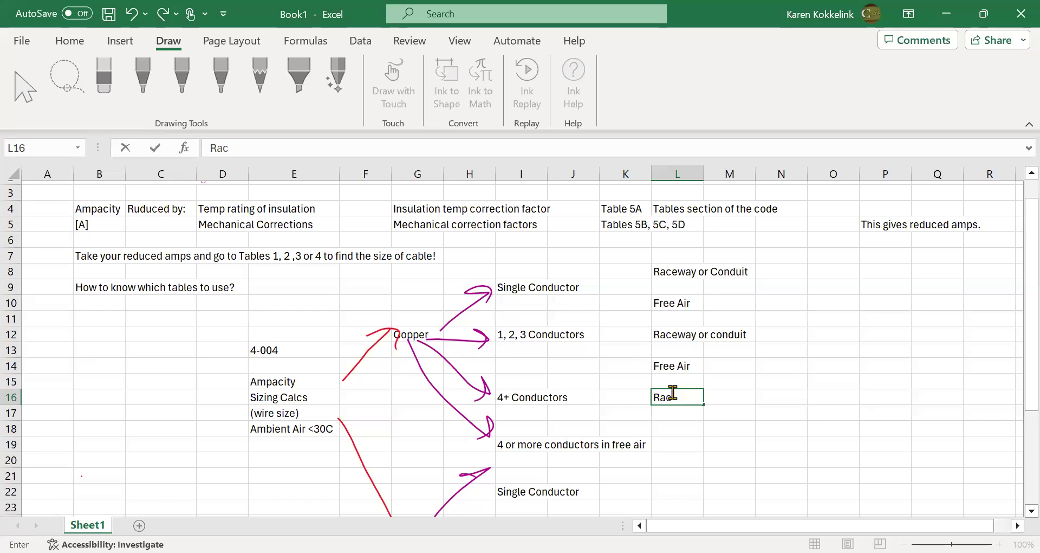
text(eway or Conduit)
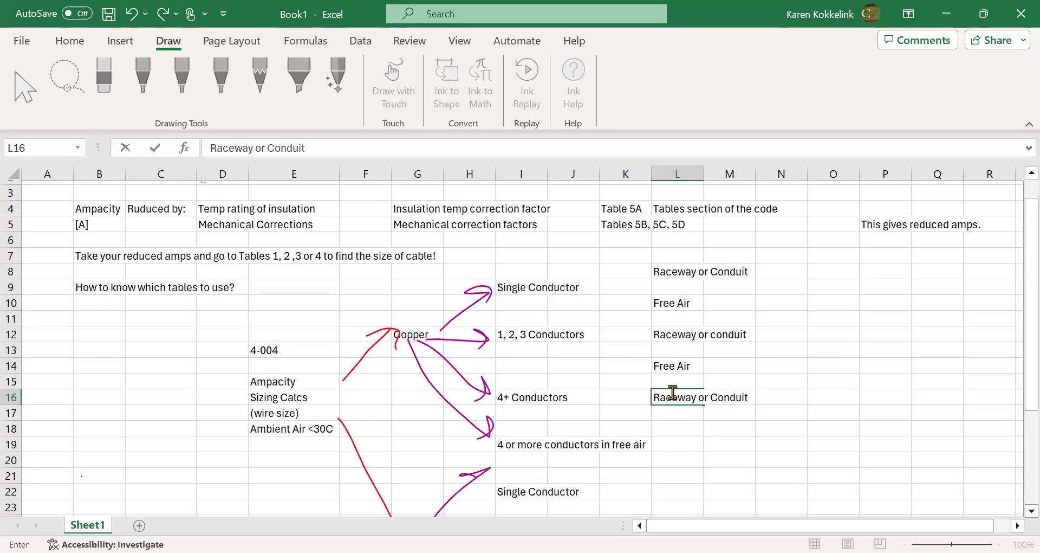
key(Return)
key(Return)
text(Unde)
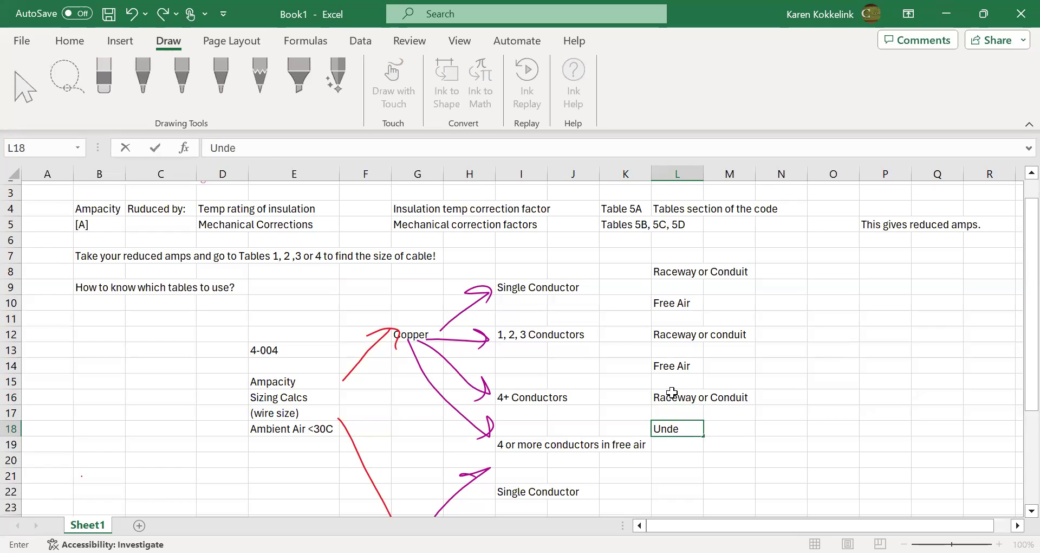
text(rground)
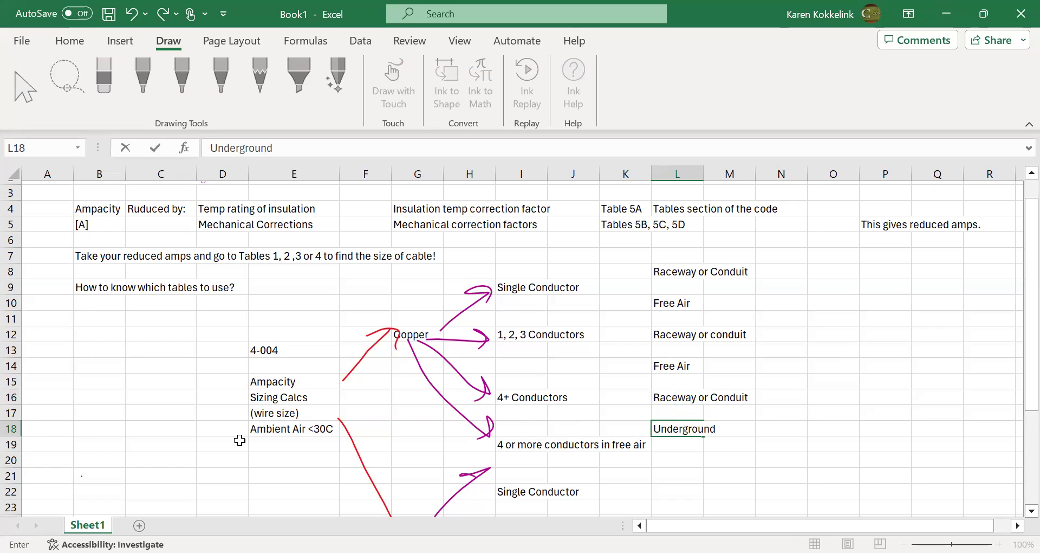
- Insert a blank row above row 19 to space out the copper "4 or more conductors in free air" entry
click(12, 444)
right_click(12, 445)
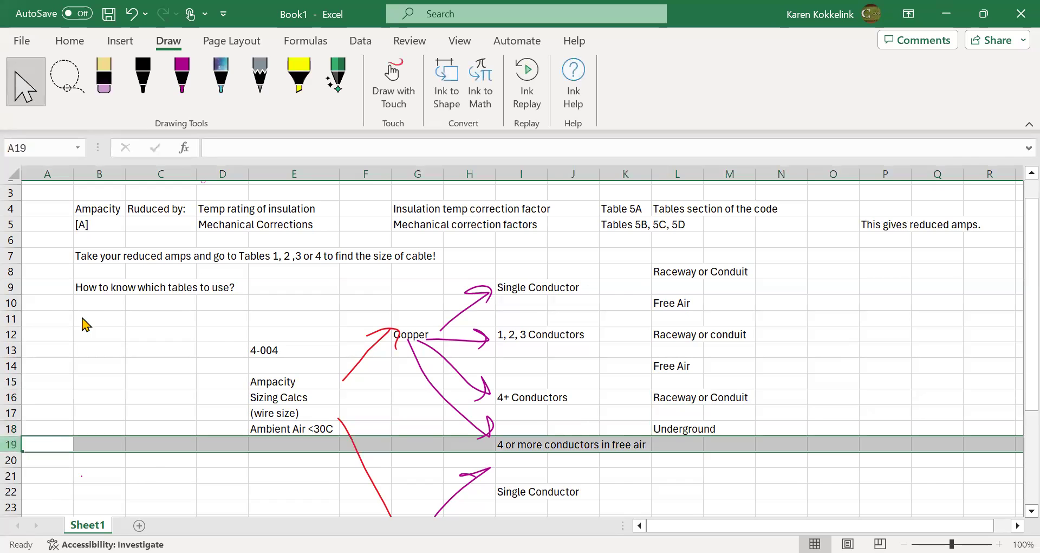
click(74, 293)
scroll(437, 349, down, 3)
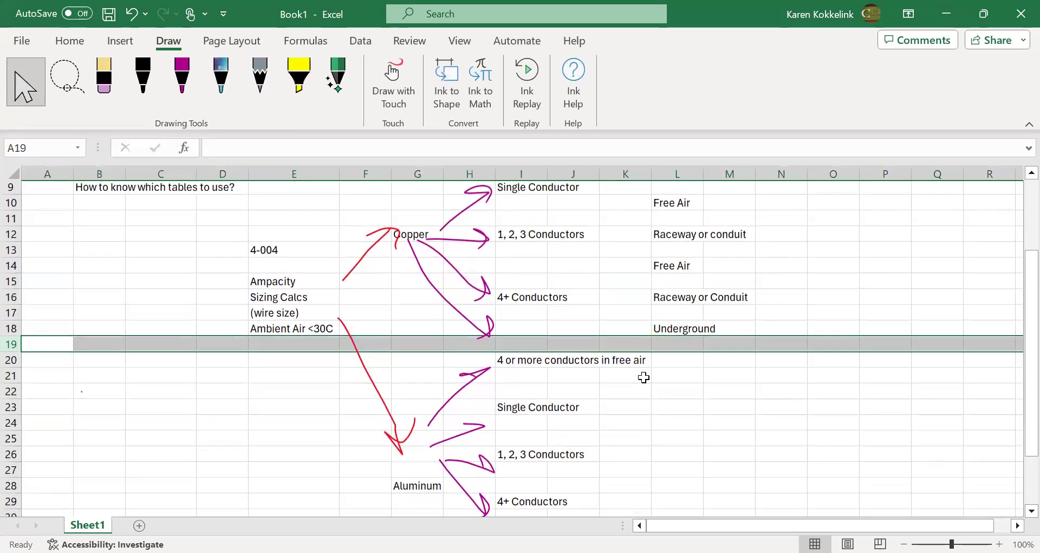
click(644, 374)
- Erase the misaligned purple arrows between "Aluminum" and its conductor arrangements
scroll(644, 378, up, 2)
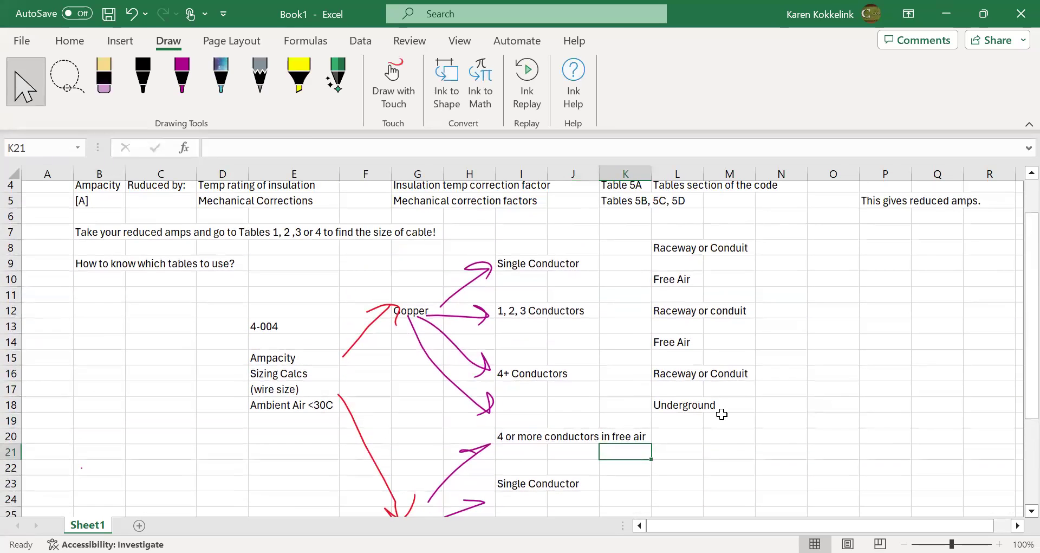
scroll(542, 429, down, 3)
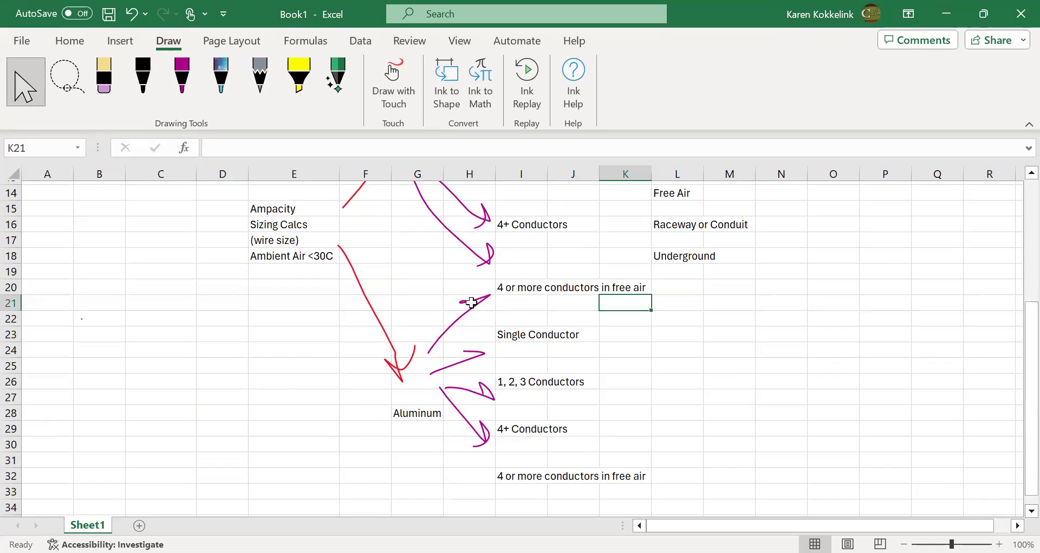
click(104, 82)
click(393, 84)
drag(455, 284, 458, 447)
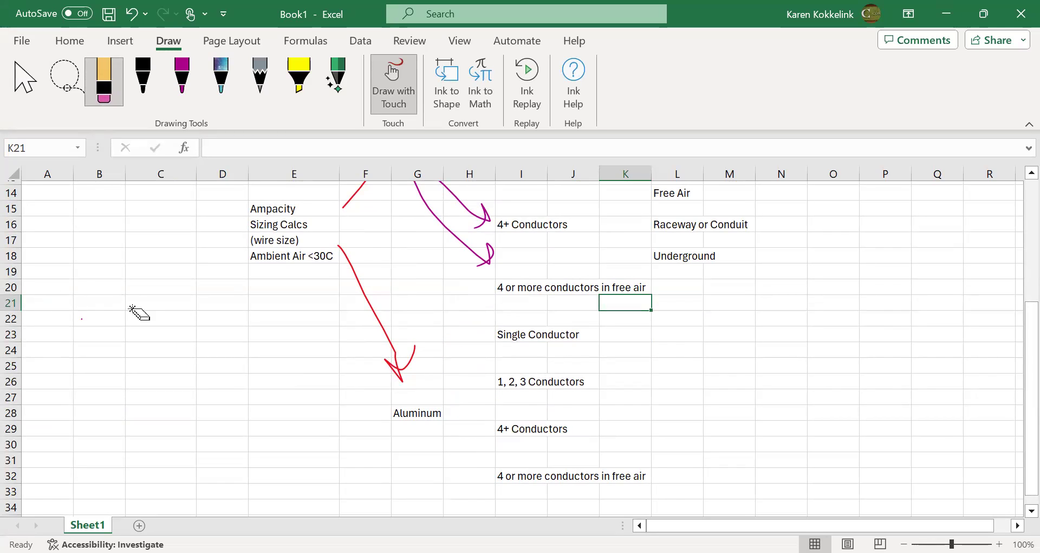
- Draw purple arrows from "Copper" to "4 or more conductors in free air" and from "Aluminum" to each of its four conductor arrangements
click(184, 79)
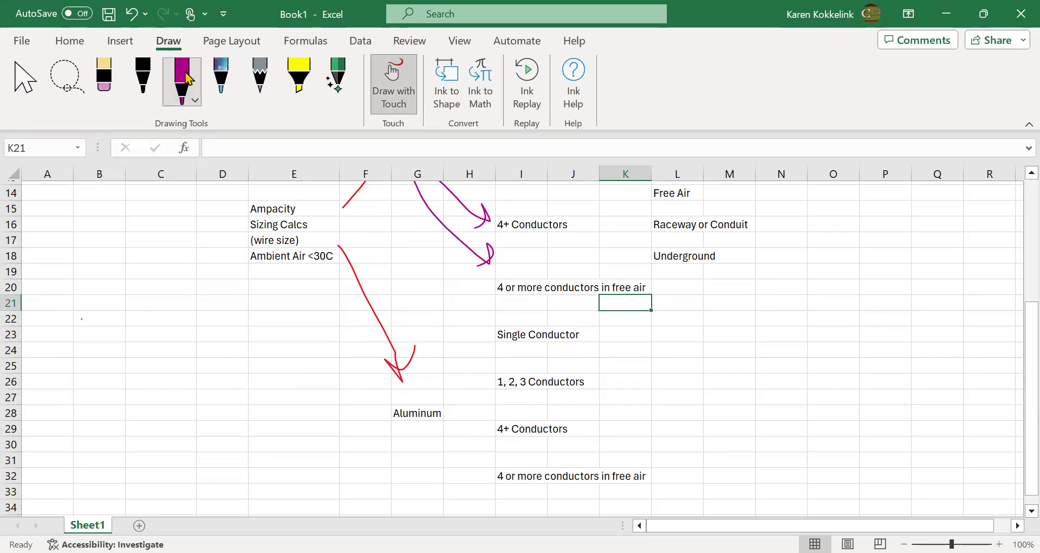
mouse_move(398, 187)
mouse_down()
mouse_move(428, 256)
mouse_move(472, 282)
mouse_move(477, 274)
mouse_move(471, 305)
mouse_up()
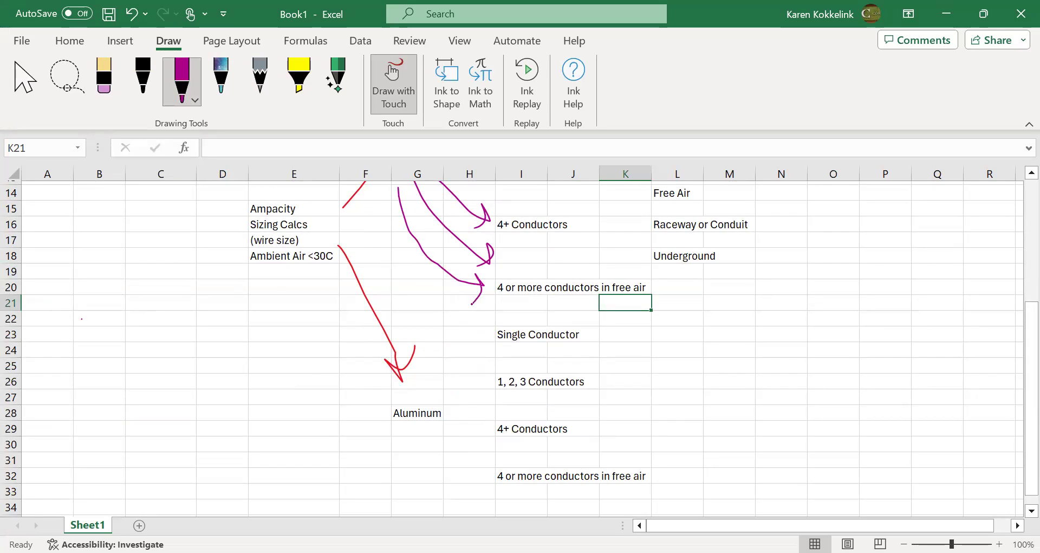
mouse_move(433, 397)
mouse_down()
mouse_move(478, 349)
mouse_move(484, 358)
mouse_up()
drag(448, 410, 491, 396)
drag(437, 426, 492, 444)
drag(484, 432, 492, 445)
mouse_move(419, 439)
mouse_down()
mouse_move(484, 484)
mouse_move(469, 489)
mouse_up()
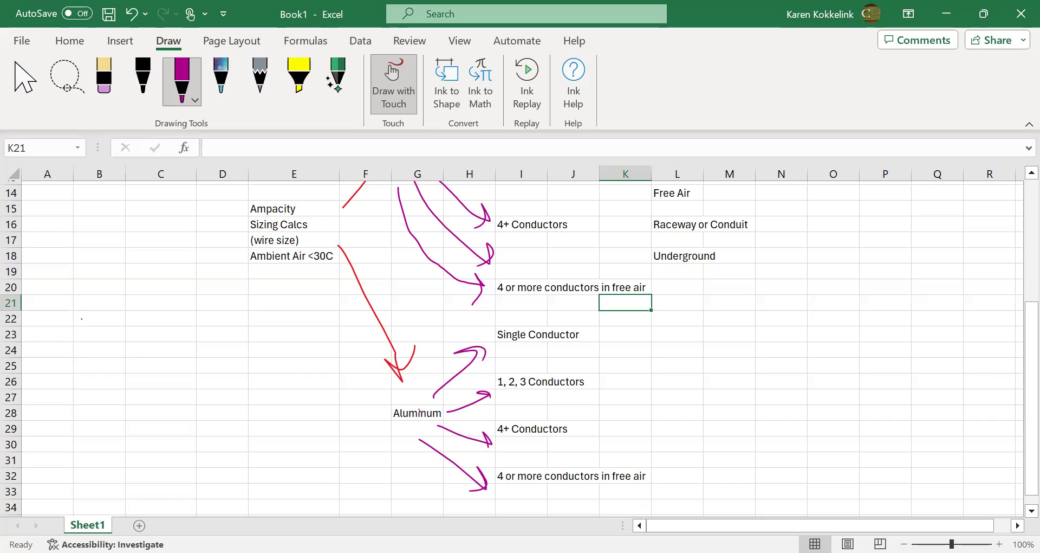
- Draw galaxy-ink arrows from the copper single, 1, 2, 3 and 4+ conductor entries to their two installation options each
click(24, 81)
scroll(765, 356, up, 2)
scroll(765, 357, up, 2)
scroll(765, 356, down, 2)
scroll(764, 357, down, 1)
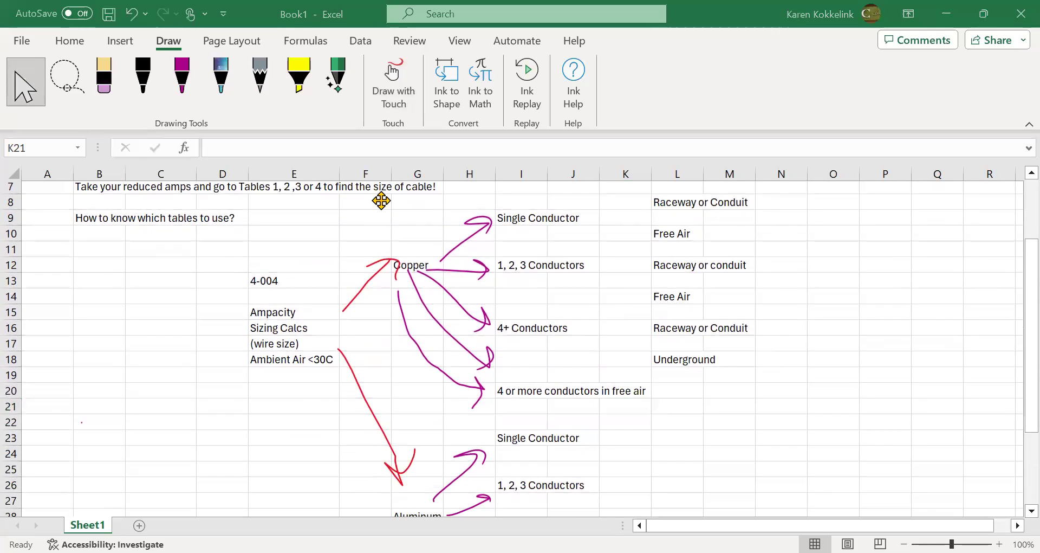
click(224, 78)
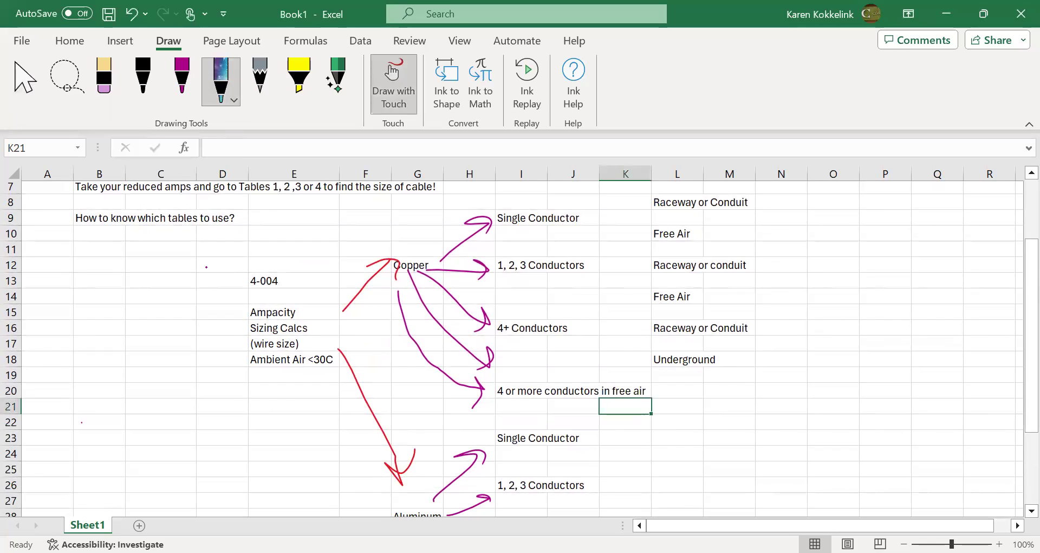
mouse_move(588, 225)
mouse_down()
mouse_move(642, 204)
mouse_move(628, 205)
mouse_move(646, 244)
mouse_up()
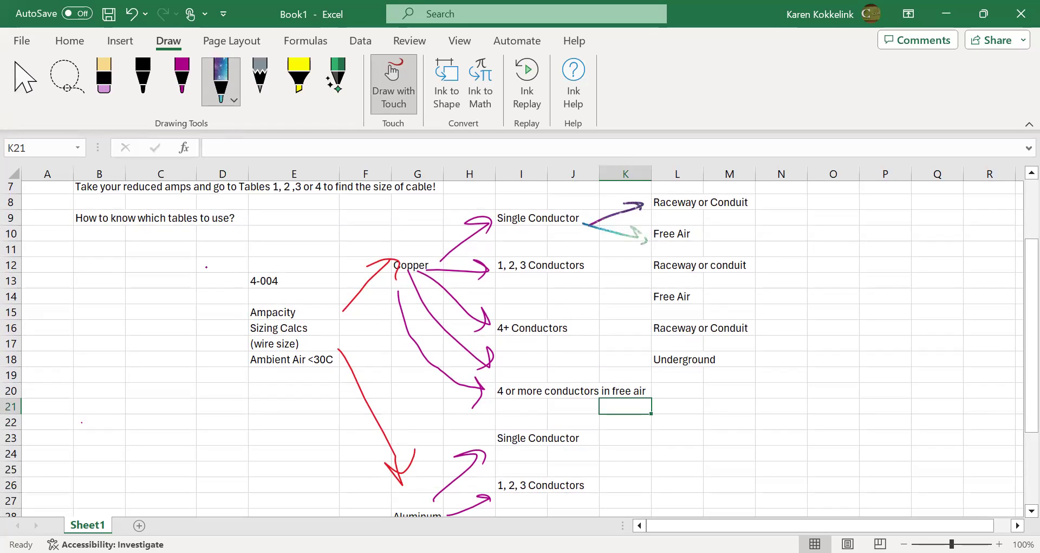
mouse_move(584, 281)
mouse_down()
mouse_move(626, 263)
mouse_move(638, 298)
mouse_move(626, 307)
mouse_up()
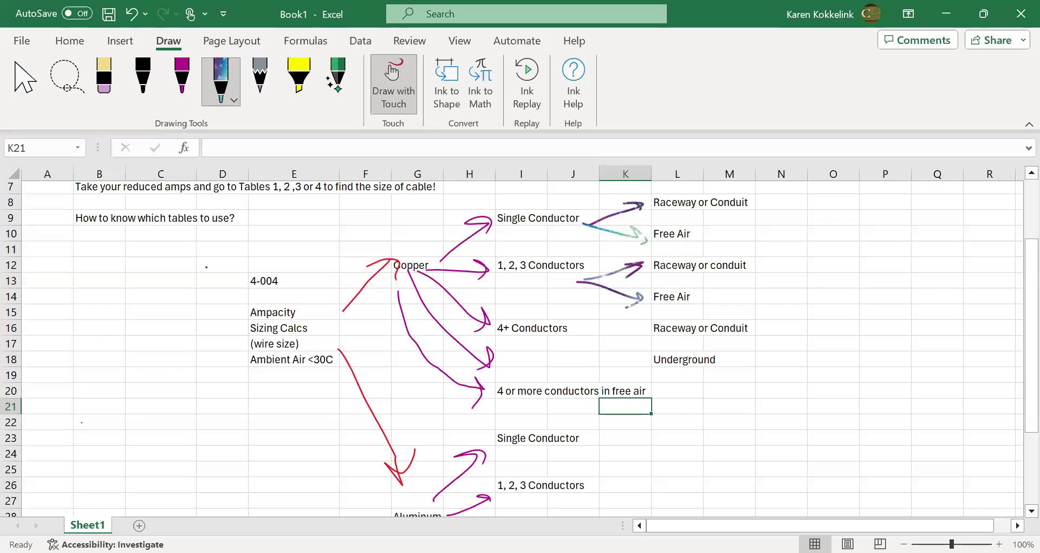
mouse_move(573, 339)
mouse_down()
mouse_move(640, 323)
mouse_move(638, 336)
mouse_up()
drag(565, 336, 628, 359)
mouse_move(628, 352)
mouse_down()
mouse_move(637, 358)
mouse_move(622, 370)
mouse_up()
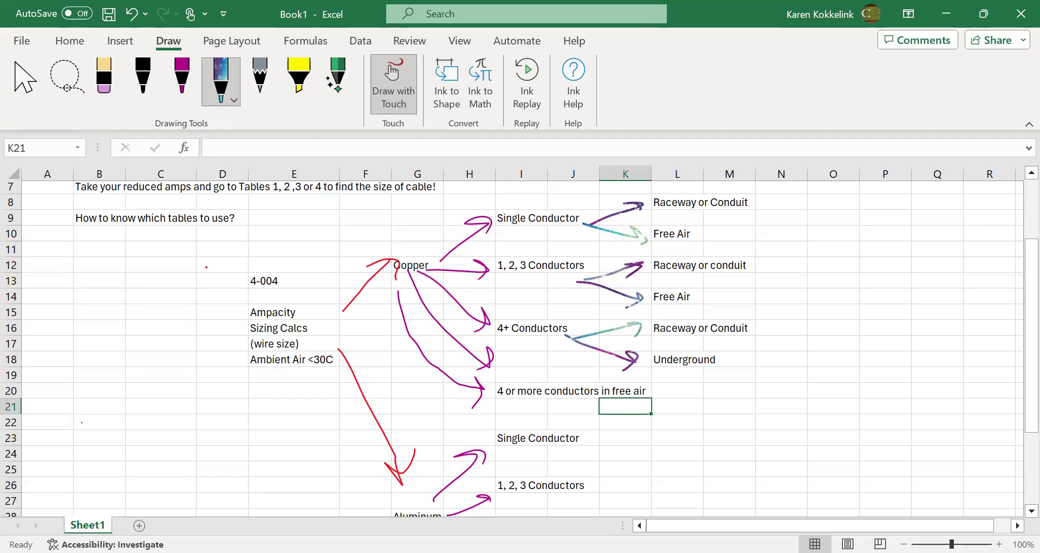
- Set the purple pen's colour to yellow and draw arrows from the six copper installation options in L8 to L18 towards column O
click(187, 84)
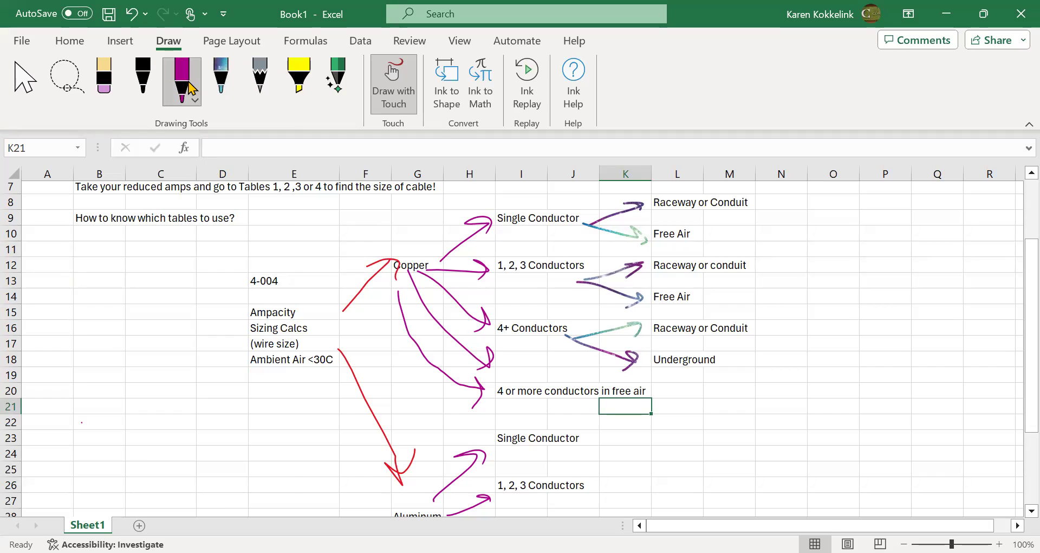
click(191, 88)
click(179, 320)
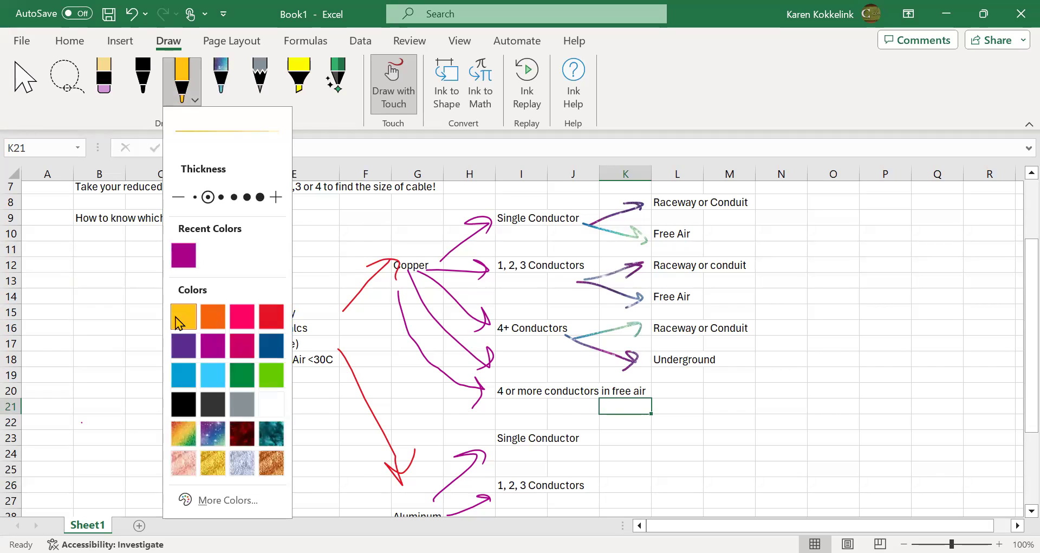
drag(735, 357, 797, 362)
mouse_move(763, 328)
mouse_down()
mouse_move(831, 325)
mouse_move(819, 335)
mouse_up()
mouse_move(731, 296)
mouse_down()
mouse_move(810, 285)
mouse_move(815, 300)
mouse_up()
drag(756, 268, 811, 266)
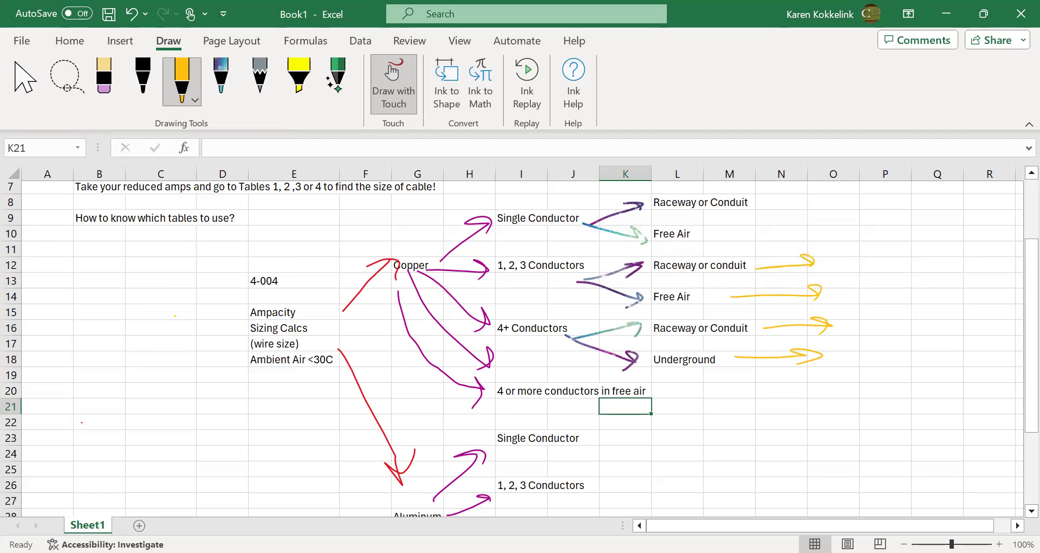
drag(709, 233, 808, 235)
drag(796, 227, 808, 234)
mouse_move(757, 204)
mouse_down()
mouse_move(809, 198)
mouse_move(804, 208)
mouse_up()
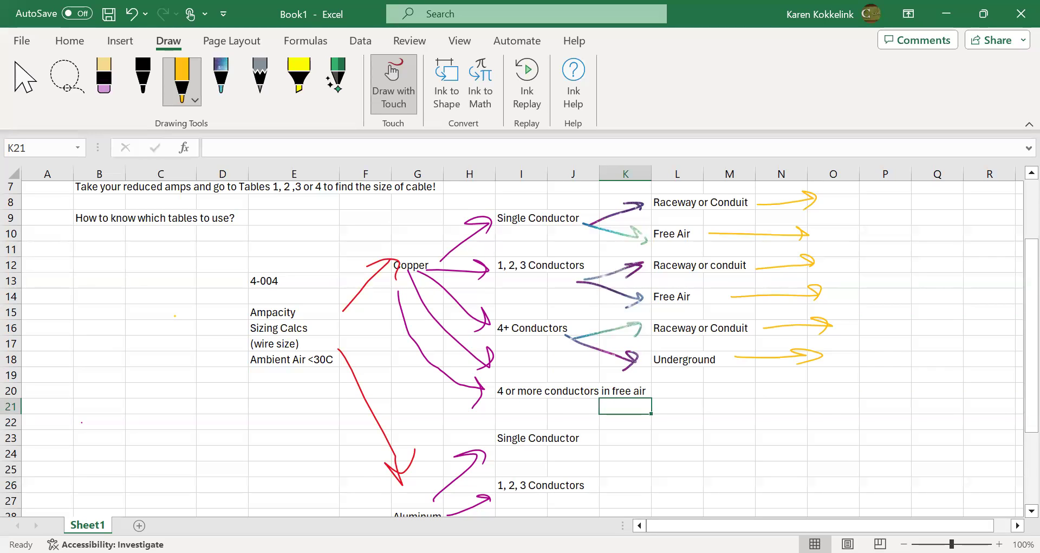
drag(597, 359, 1022, 404)
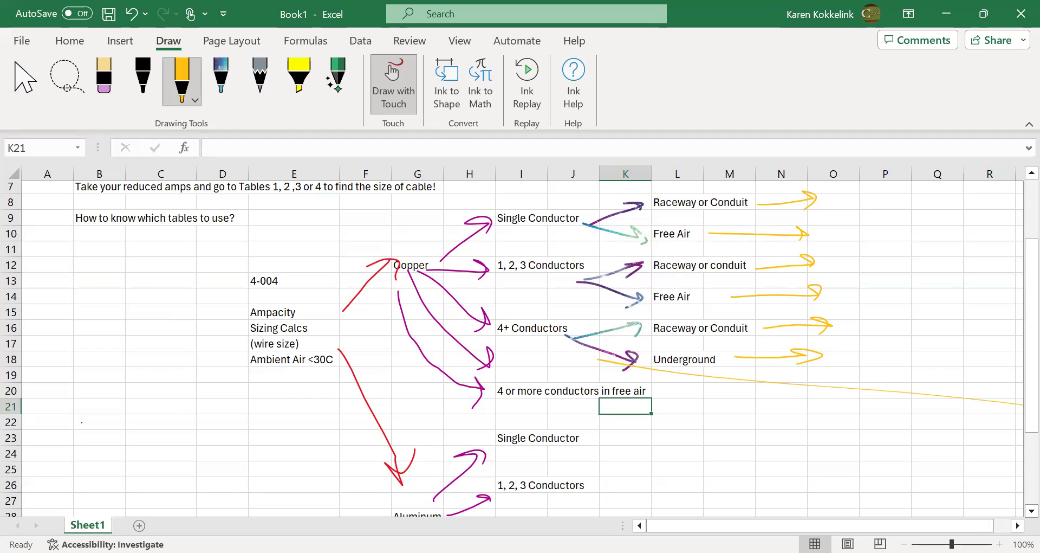
click(24, 85)
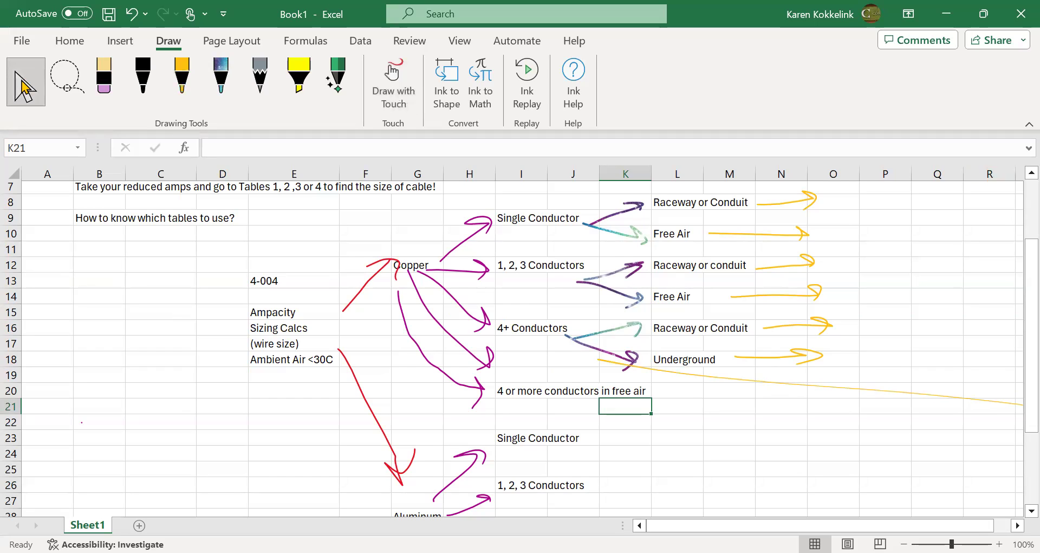
click(104, 75)
key(ctrl+z)
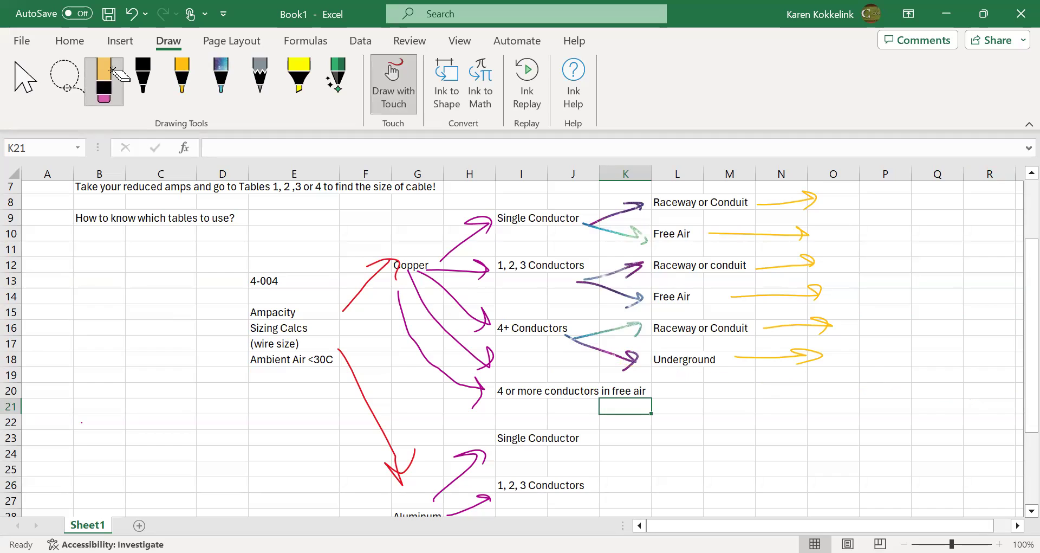
- Enter "Table 1" in O8 and "Table 1 + 5D" in O10 for the copper single conductor installations
click(32, 81)
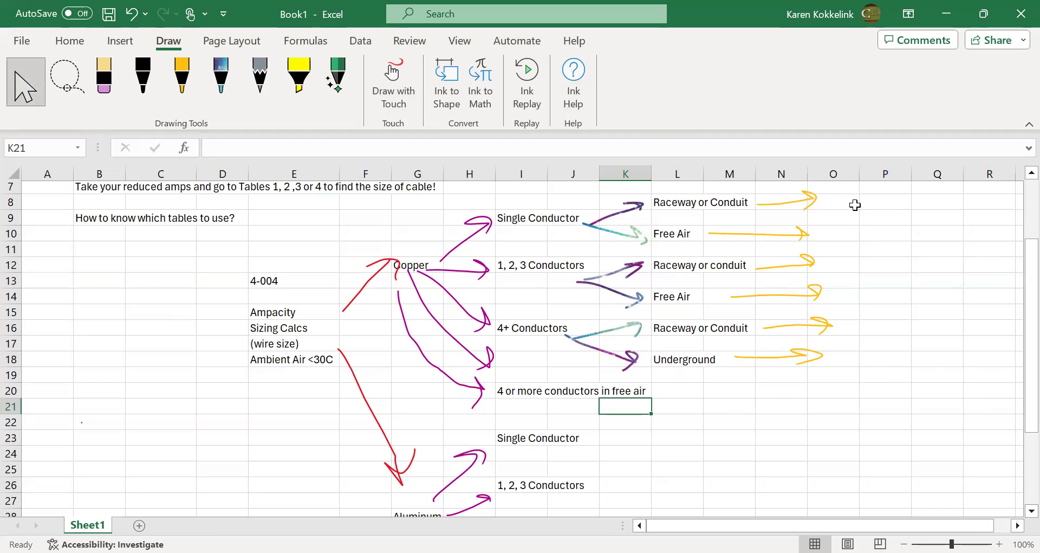
click(856, 206)
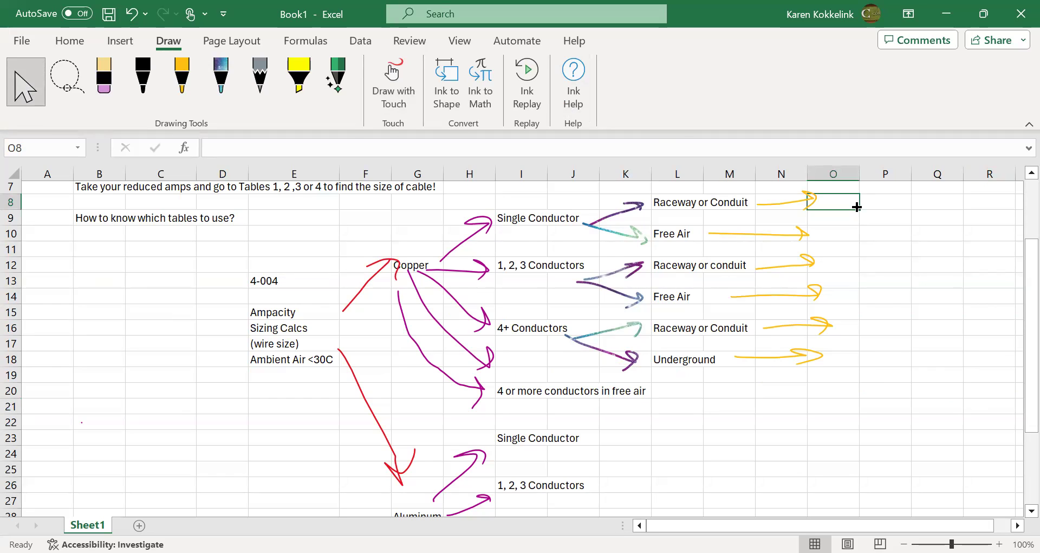
text(T)
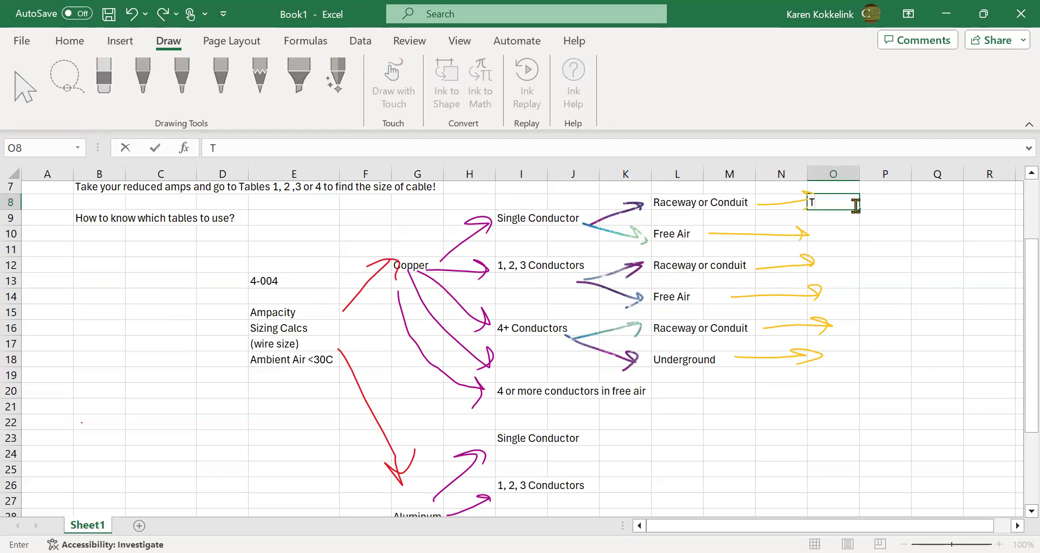
text(able 1)
key(Return)
key(Return)
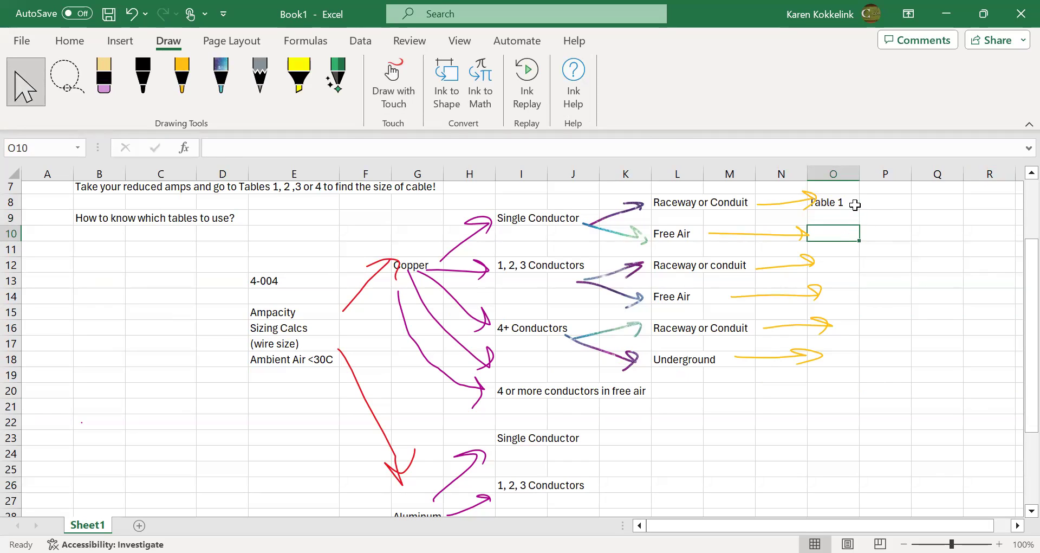
text(Table 1)
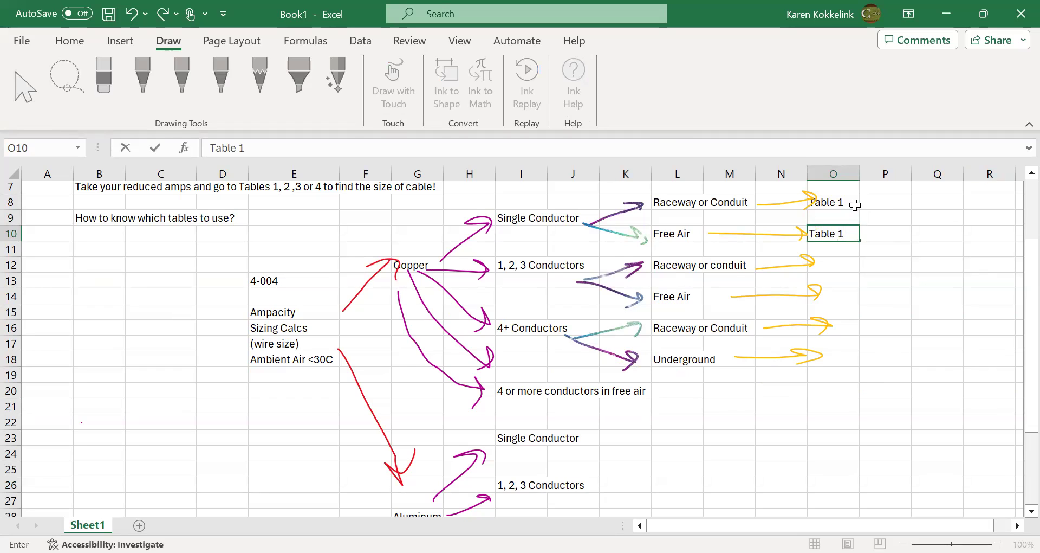
text( + 5D)
key(Return)
key(Return)
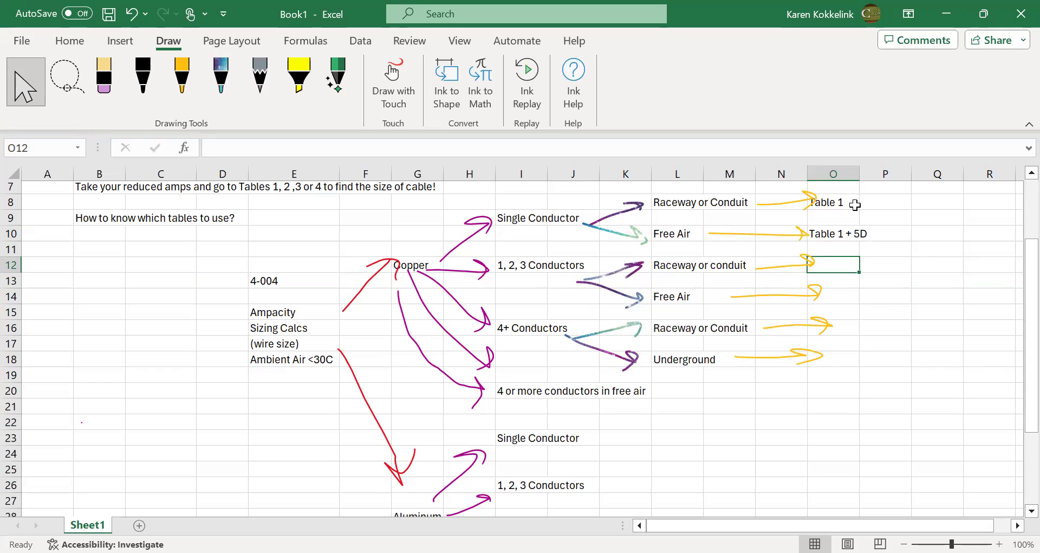
- Enter "Table 2" in O12 for copper 1, 2, 3 conductors in raceway or conduit
text(T)
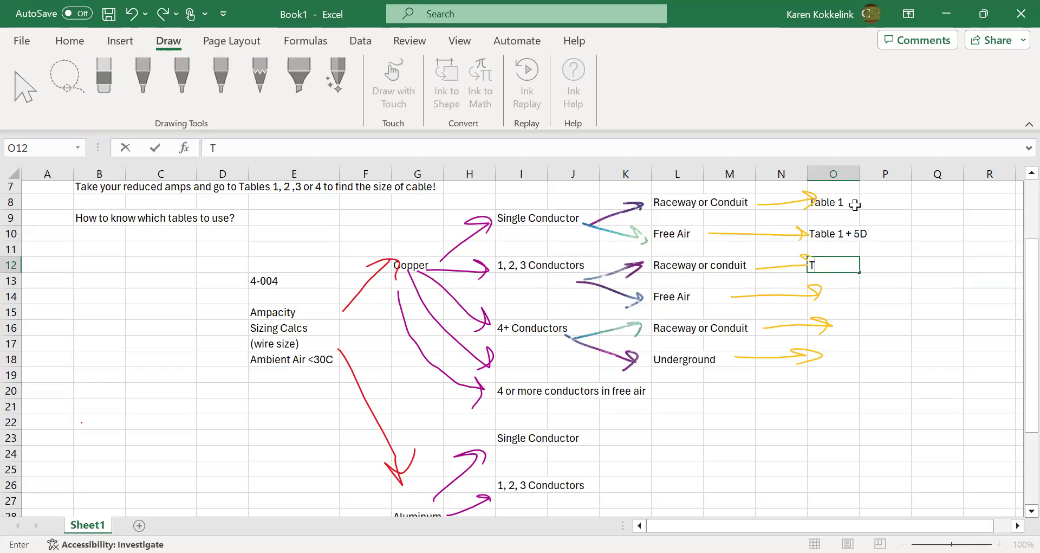
text(able 2)
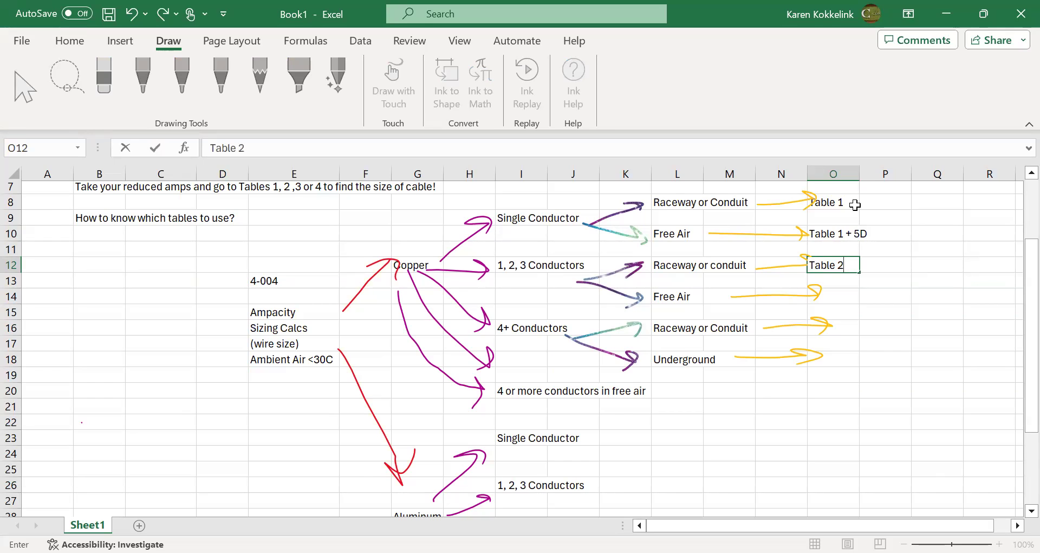
key(Return)
key(Return)
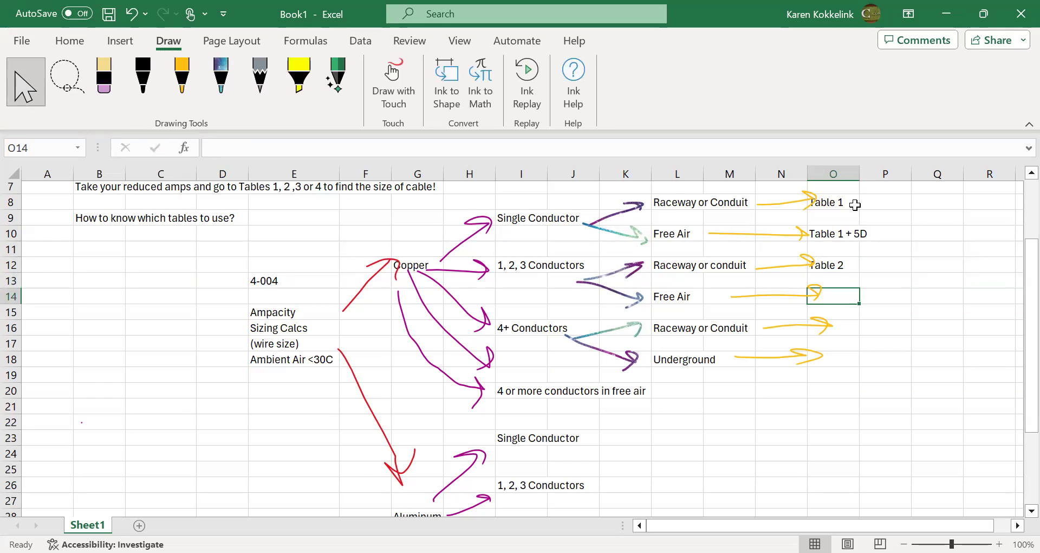
- Enter "Table 1 + 5B" in O14 for copper 1, 2, 3 conductors in free air
text(Tabl)
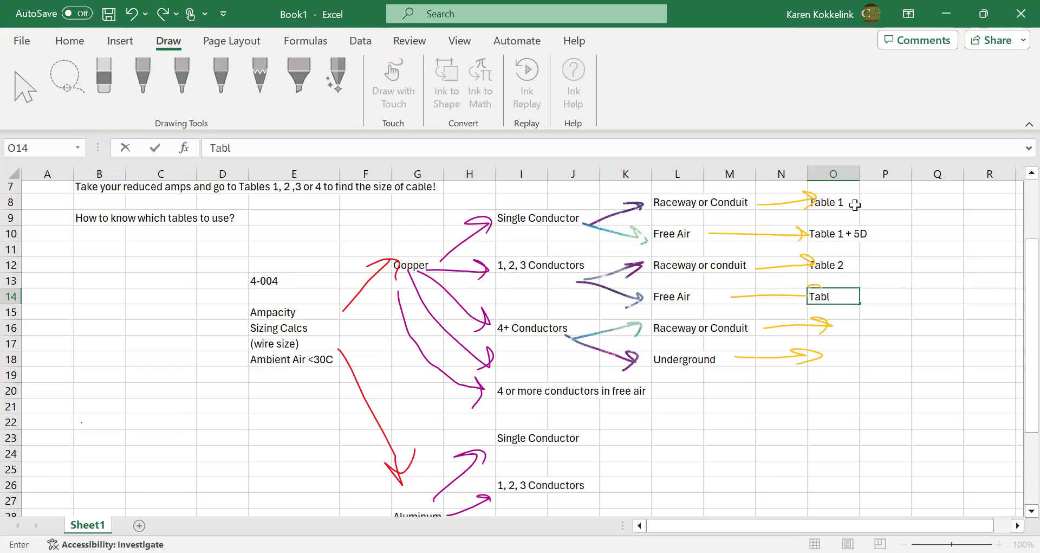
text(e 2 + 5)
key(BackSpace)
key(BackSpace)
key(BackSpace)
key(BackSpace)
key(BackSpace)
key(BackSpace)
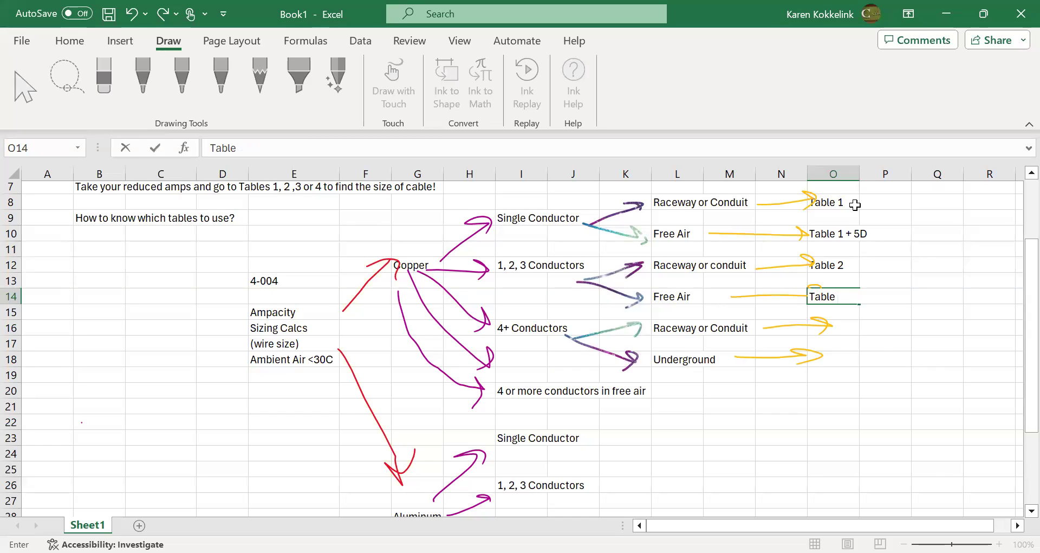
text(1 +)
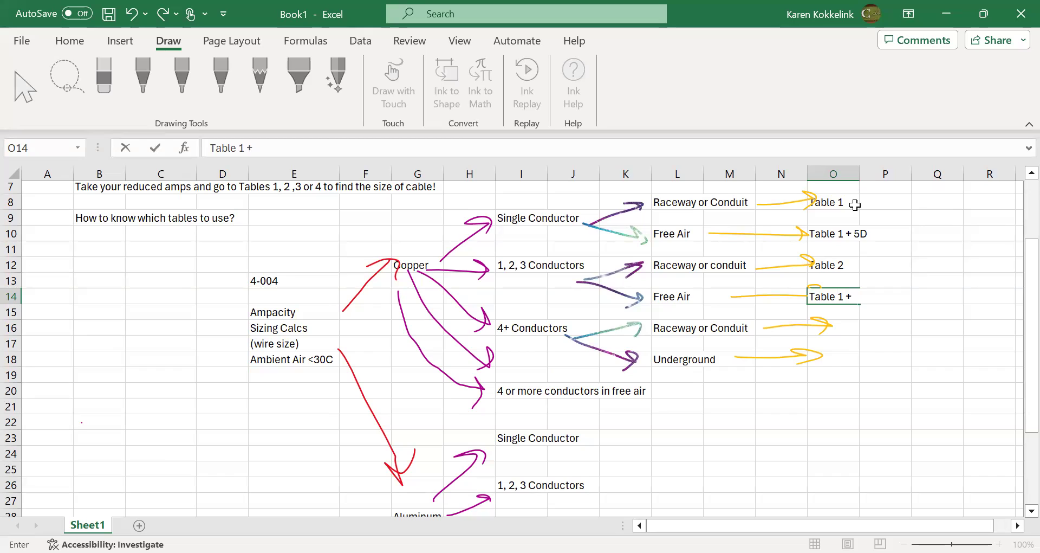
text( 5B)
key(Return)
- Enter "Table 2" in O16 and "IEEE 835" in O18 for copper 4+ conductors in raceway or conduit and underground
key(Down)
key(Down)
key(Up)
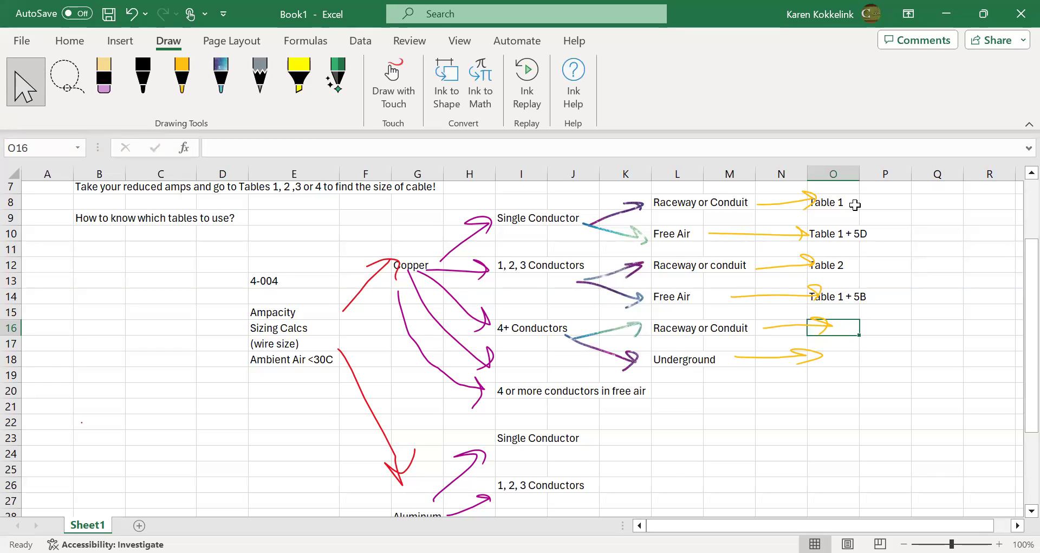
text(Table 2)
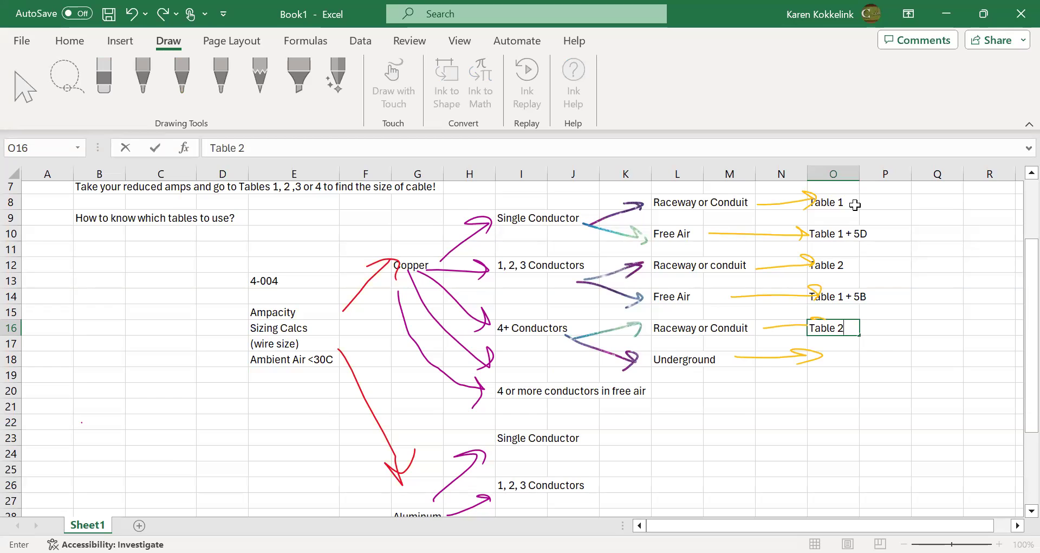
key(Return)
key(Down)
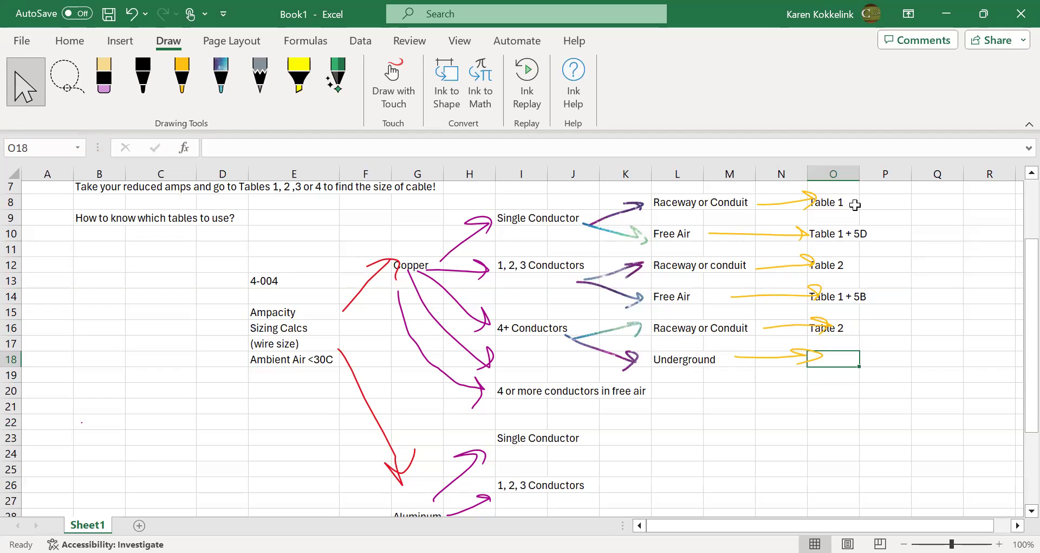
text(I)
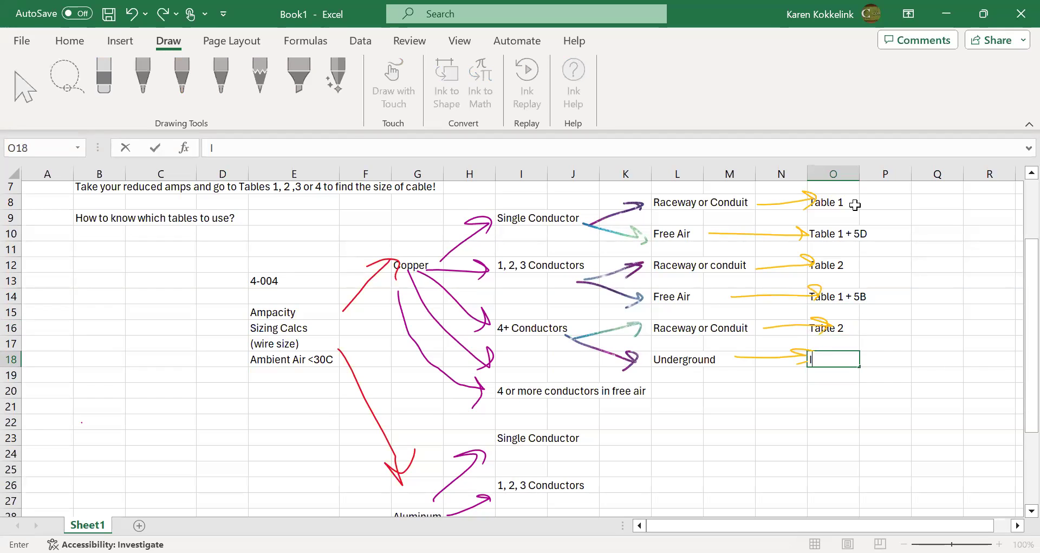
text(EEE)
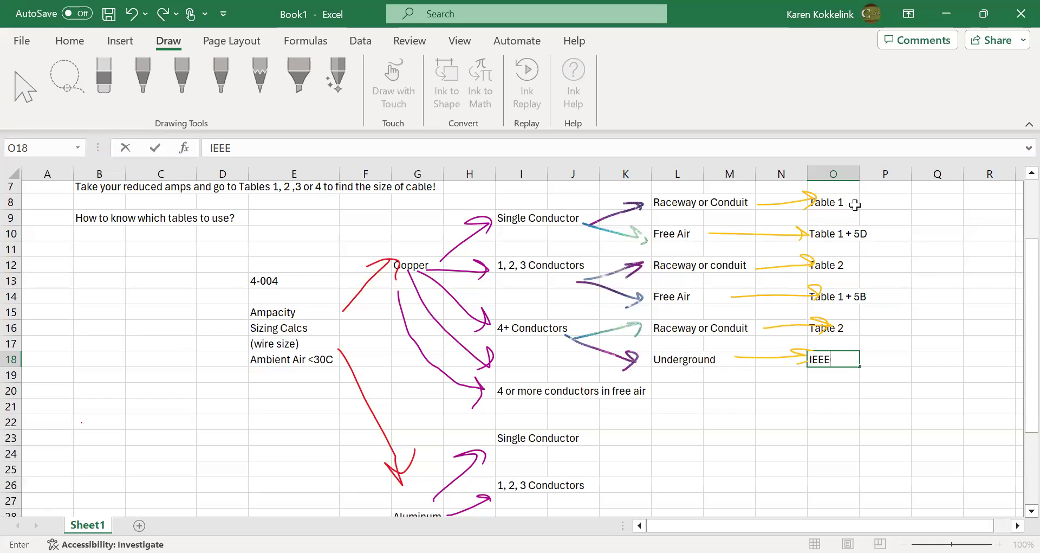
text( 835)
key(Return)
- Try to add "+ 5" to the table reference in O16 for copper 4+ conductors in raceway or conduit
key(Up)
key(Up)
key(Up)
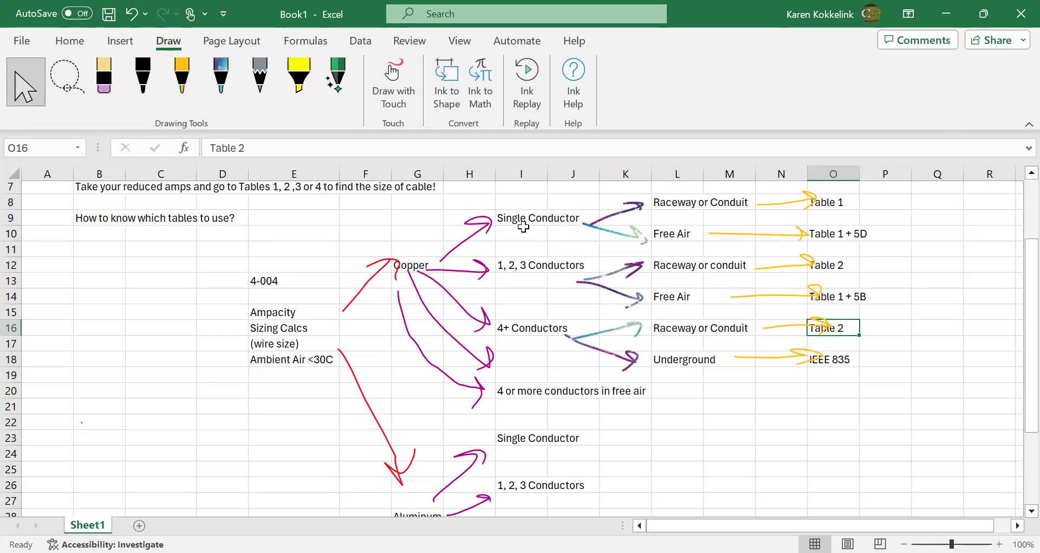
click(292, 149)
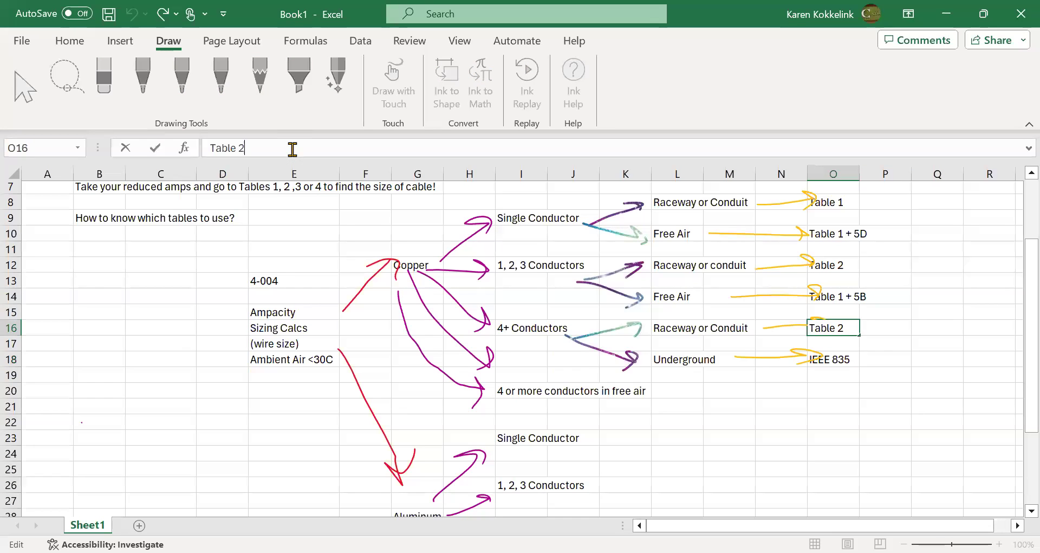
text(+ 5)
click(908, 372)
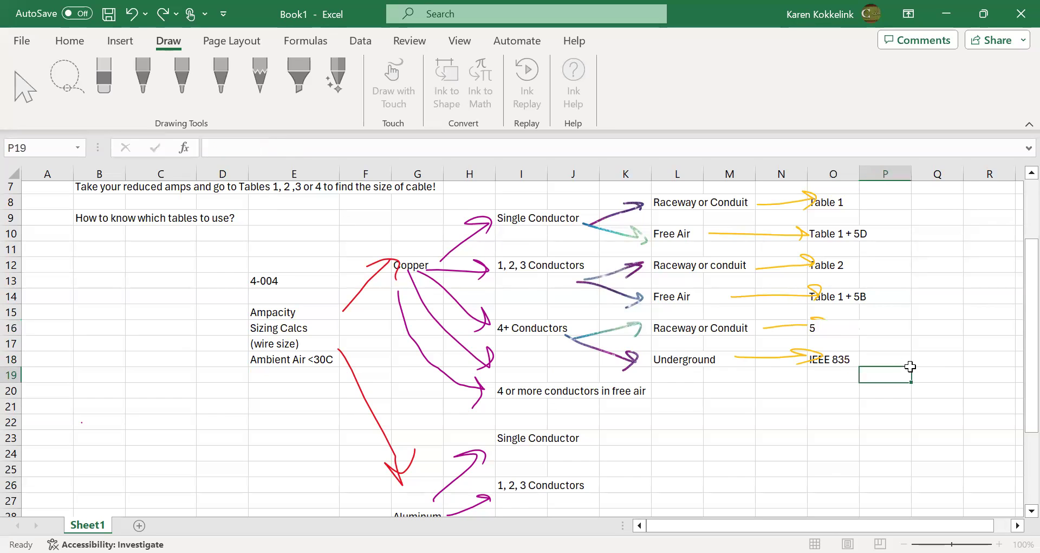
- Complete the table reference in O16 for copper 4+ conductors in raceway or conduit as "Table 2 + 5C"
click(847, 329)
click(301, 147)
text(C)
key(Return)
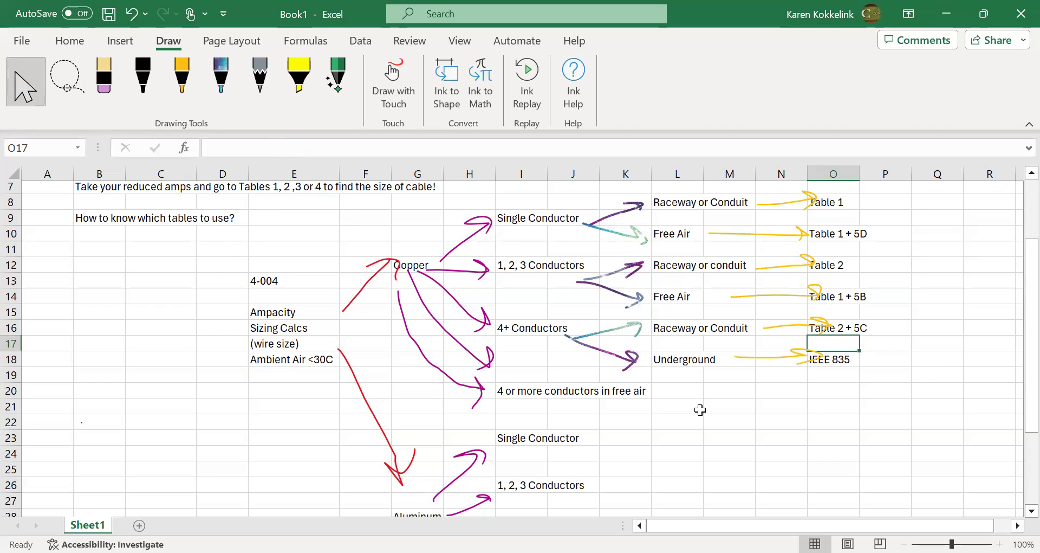
- Draw a yellow arrow from the copper "4 or more conductors in free air" label towards O20 and enter "Table 2 + 5C" there
click(182, 81)
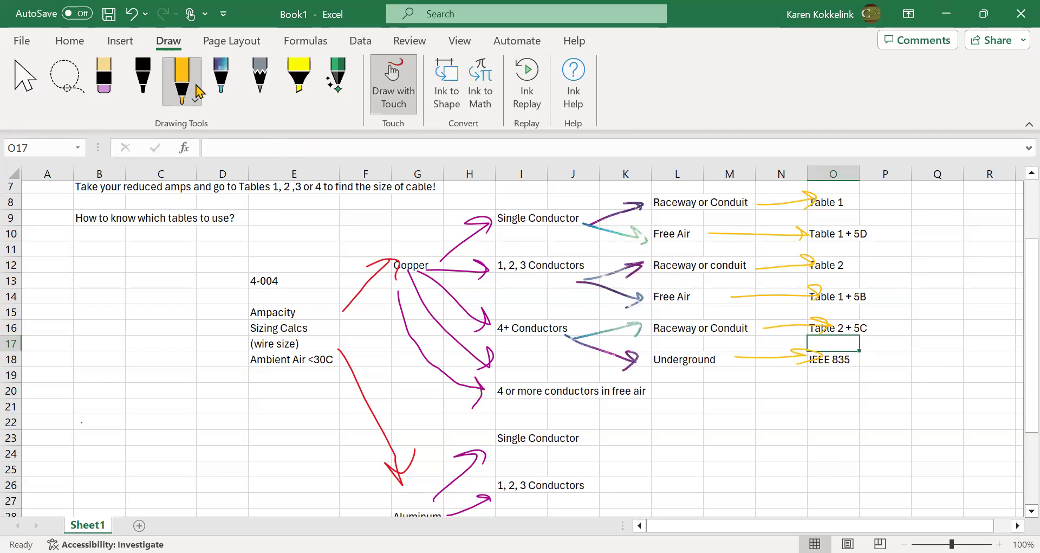
mouse_move(662, 389)
mouse_down()
mouse_move(792, 393)
mouse_move(778, 413)
mouse_up()
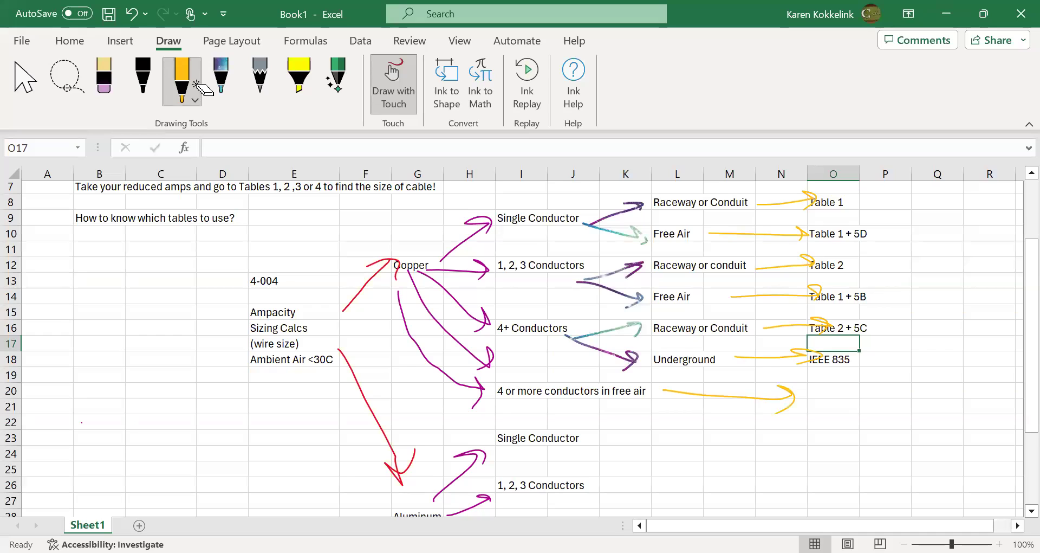
click(26, 81)
click(833, 390)
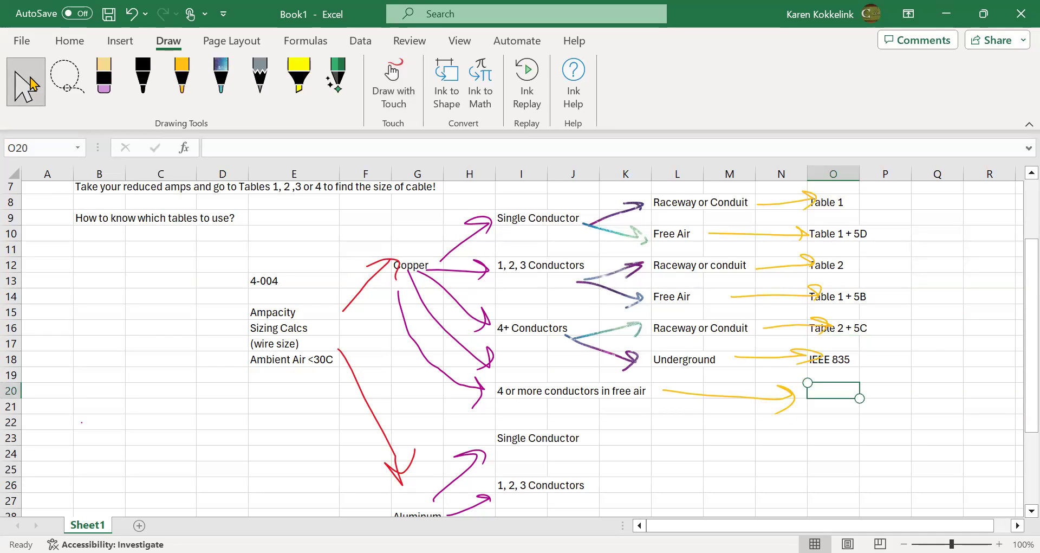
text(Table 2)
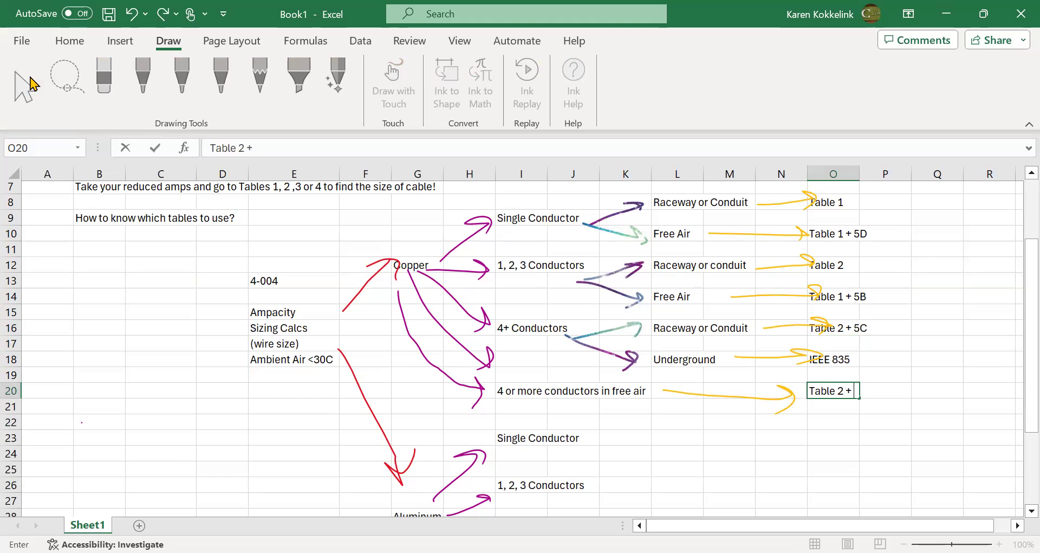
text(+ 5C)
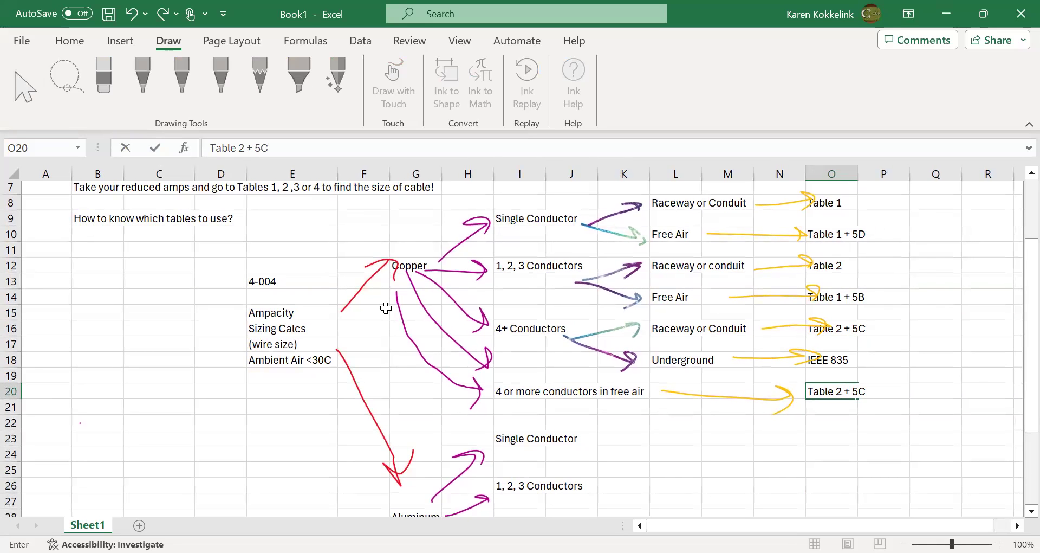
drag(1017, 336, 1014, 298)
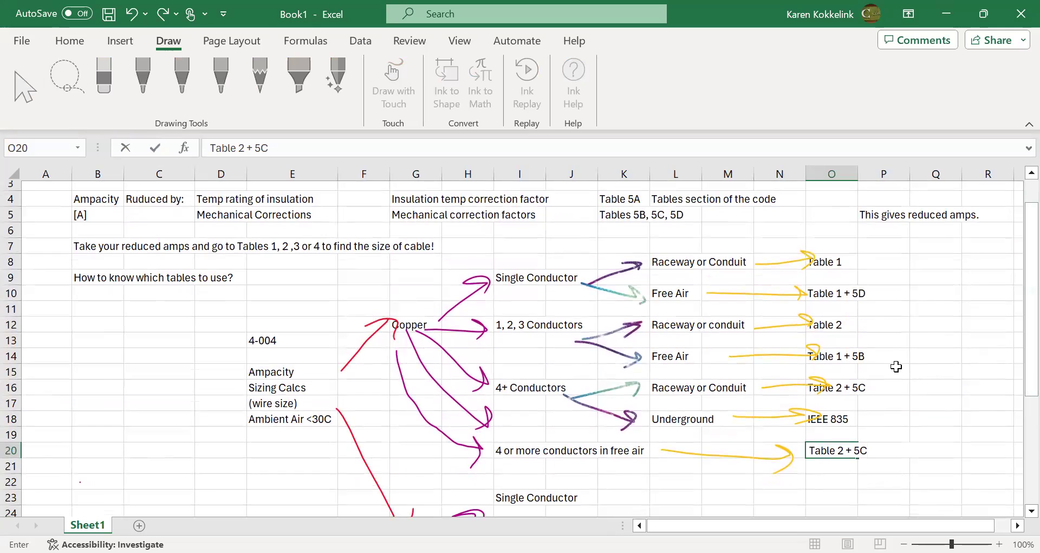
click(903, 436)
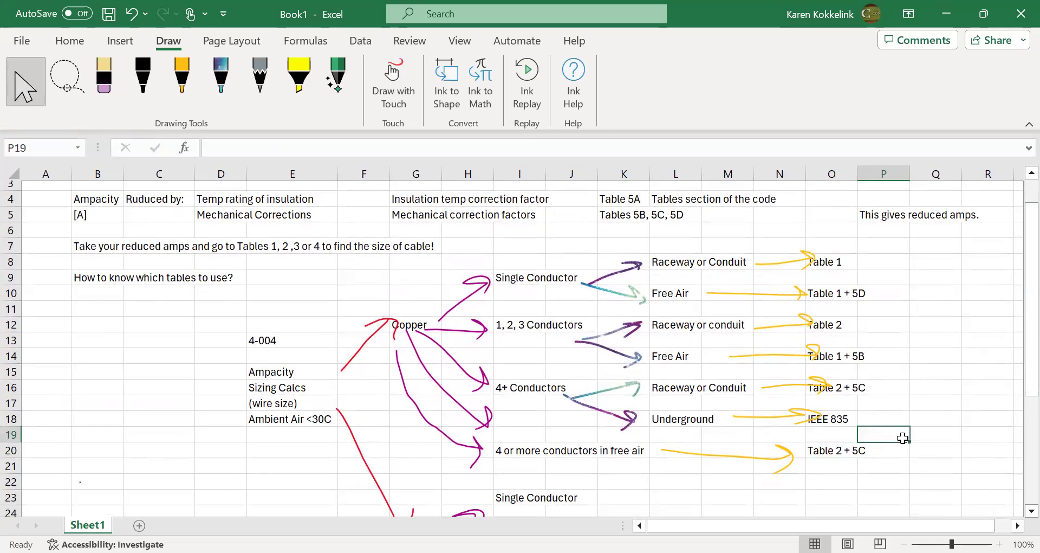
- Copy the copper installation labels in L8:L18 to the aluminum branch starting at L22
scroll(903, 438, down, 2)
scroll(902, 437, down, 3)
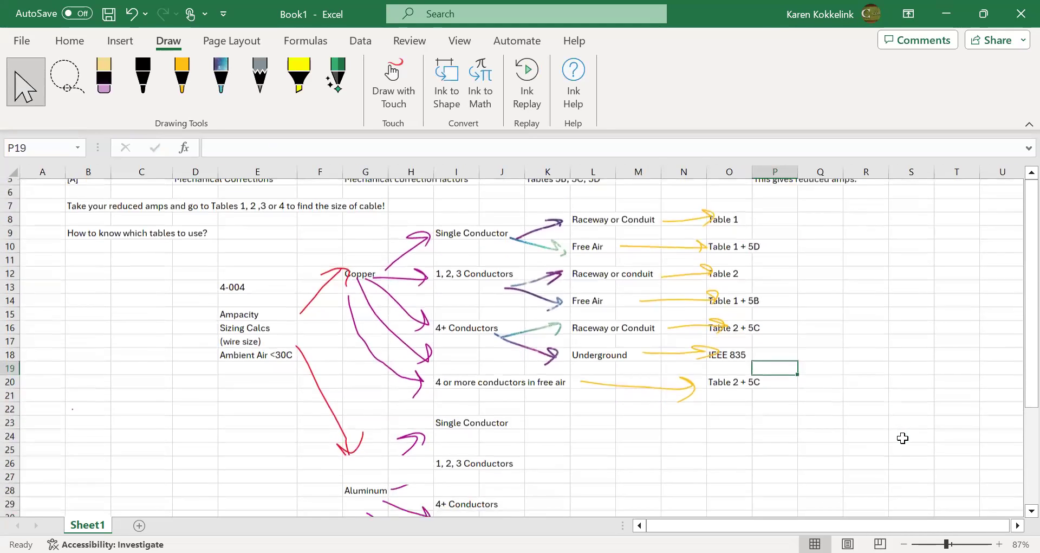
scroll(903, 438, up, 3)
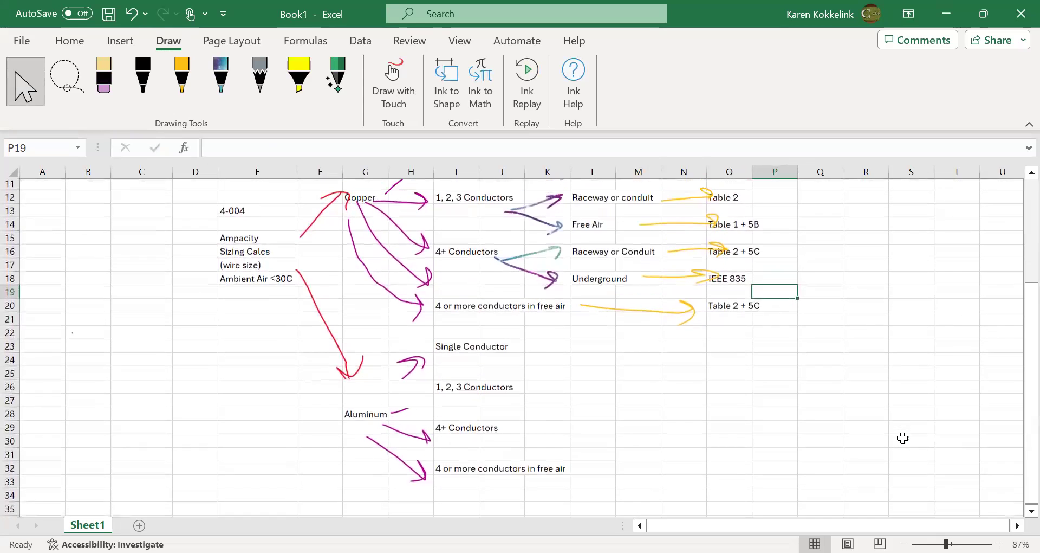
scroll(903, 438, up, 1)
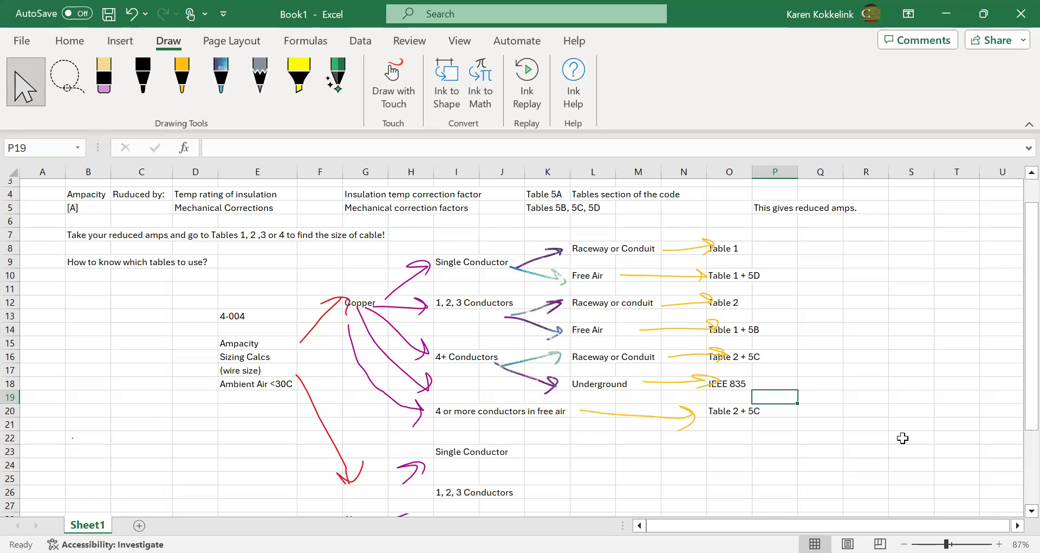
drag(582, 246, 584, 386)
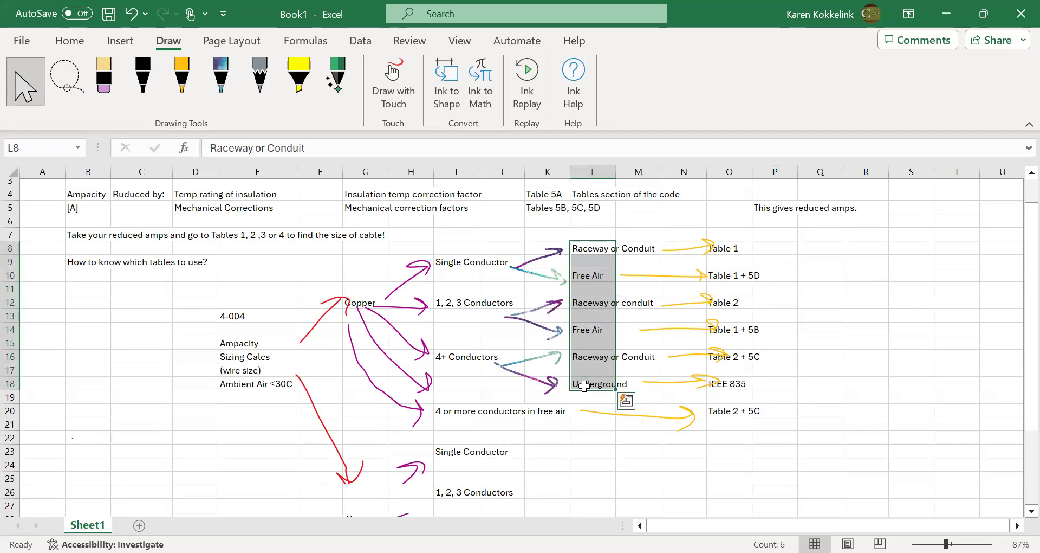
key(ctrl+c)
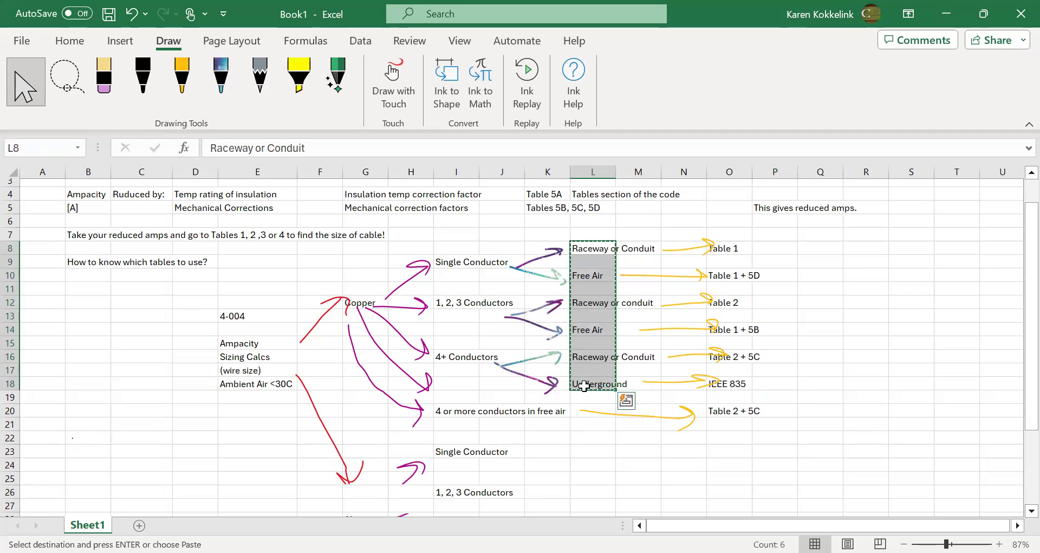
scroll(599, 278, down, 4)
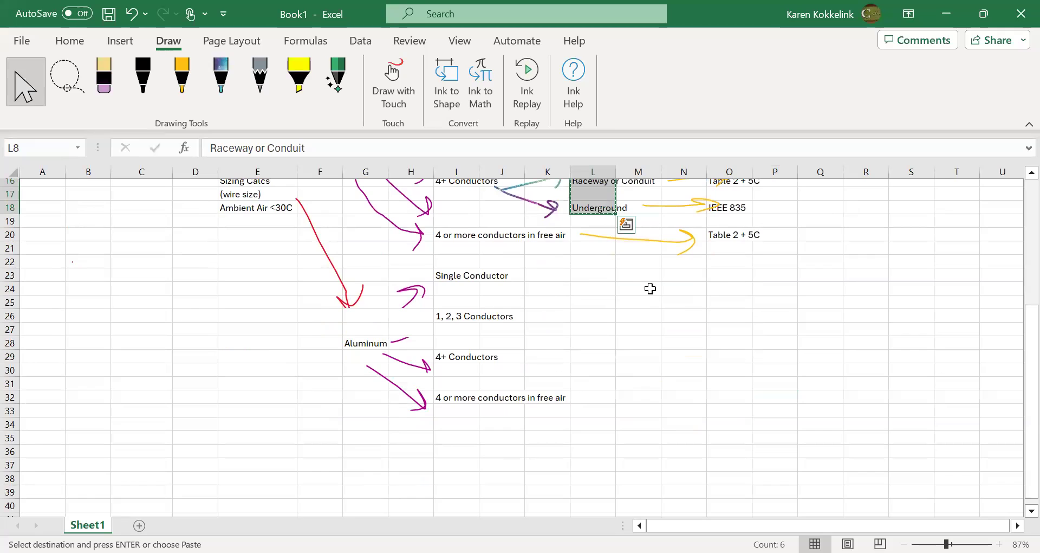
scroll(650, 289, up, 4)
scroll(650, 288, down, 3)
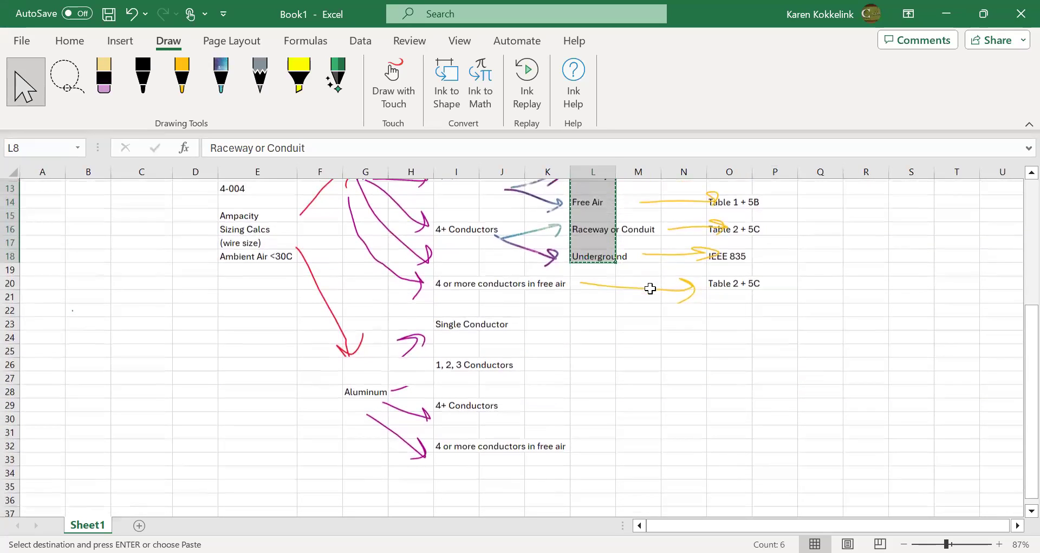
click(601, 303)
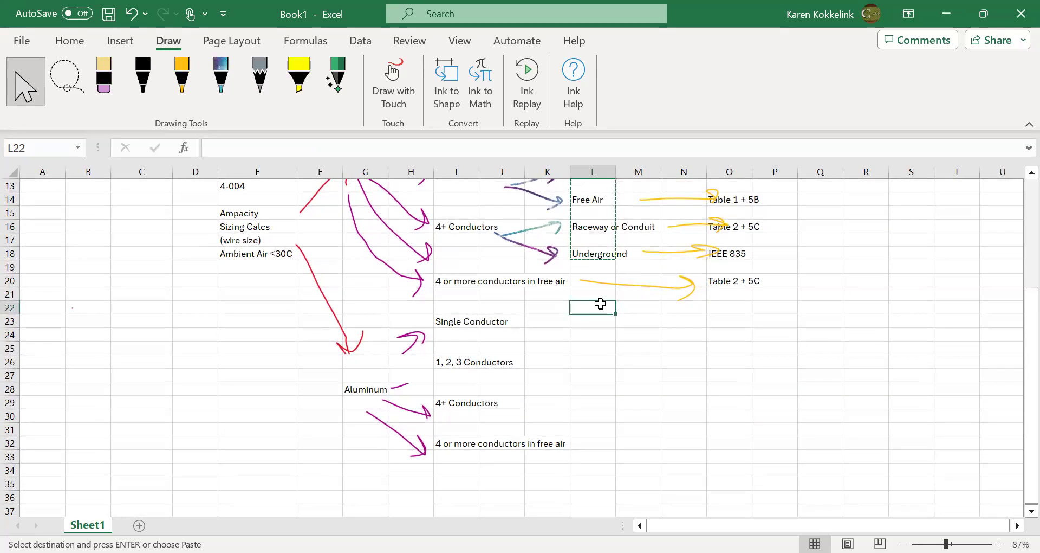
key(ctrl+v)
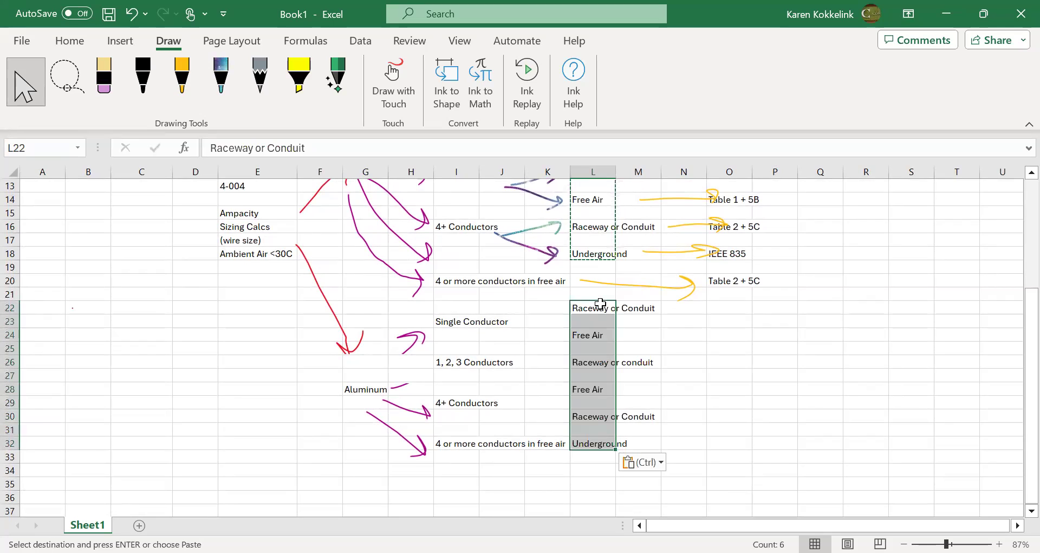
click(699, 409)
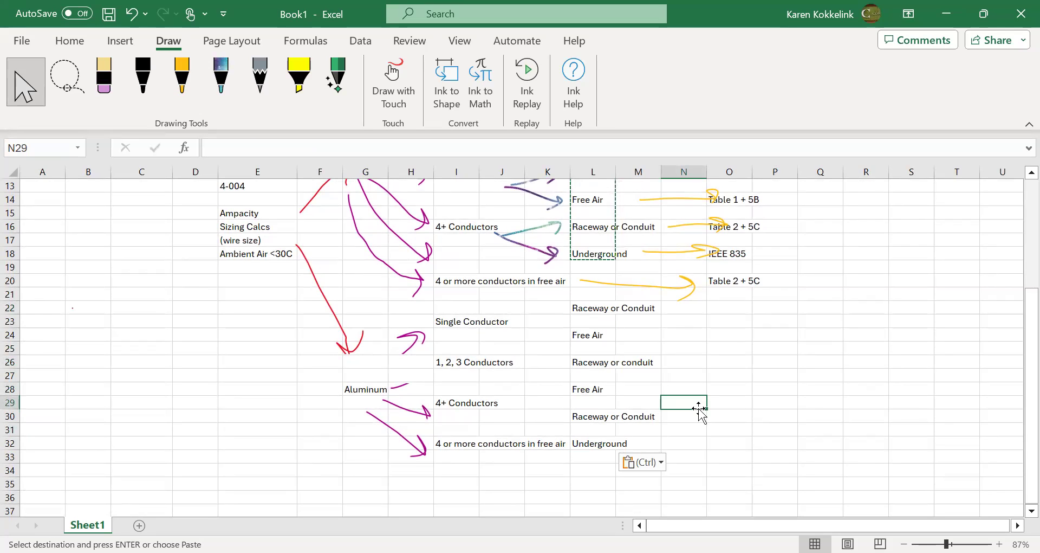
- Draw blue arrows from the aluminum Single Conductor, 1, 2, 3 Conductors and 4+ Conductors labels to their installation labels in column L
click(180, 81)
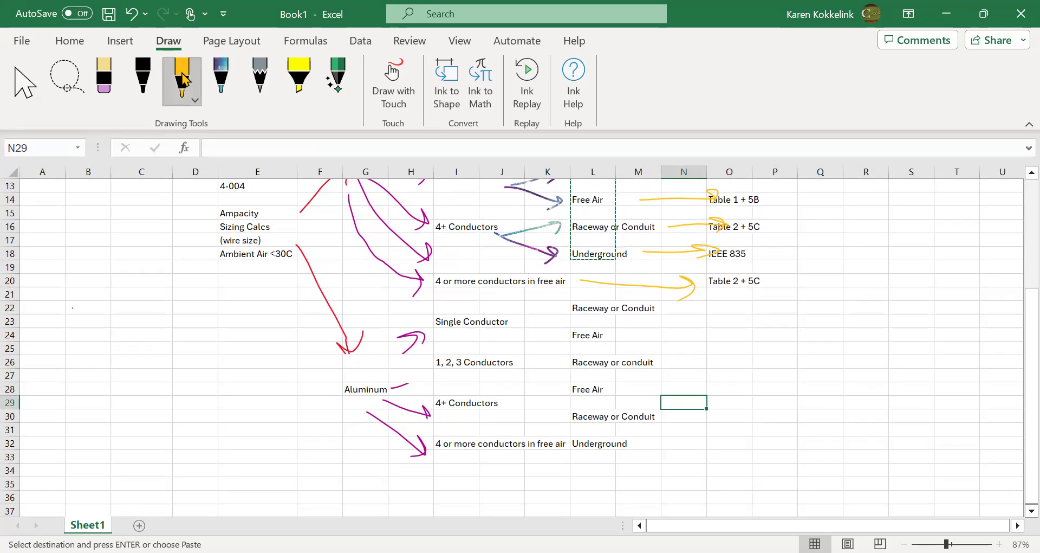
click(177, 84)
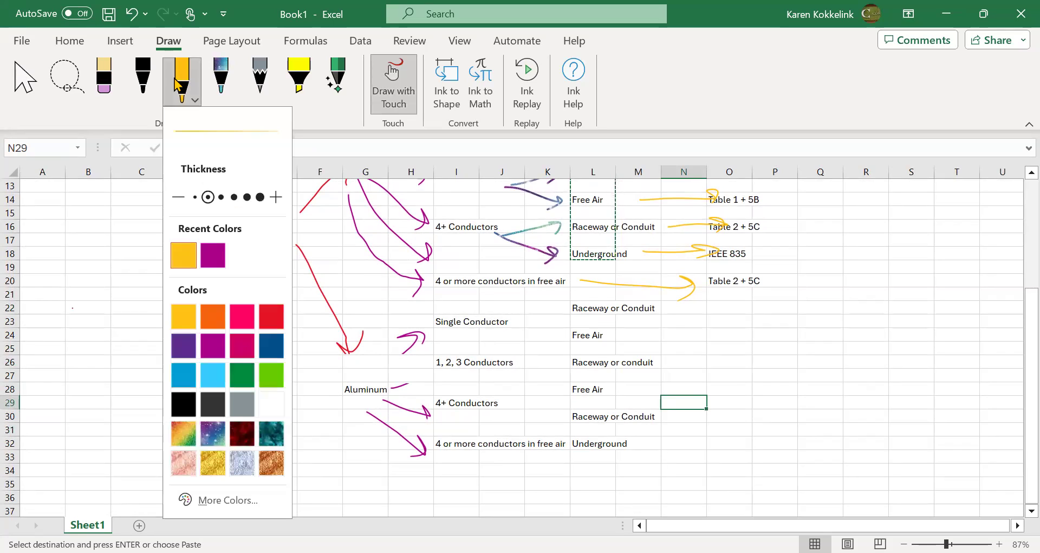
click(183, 376)
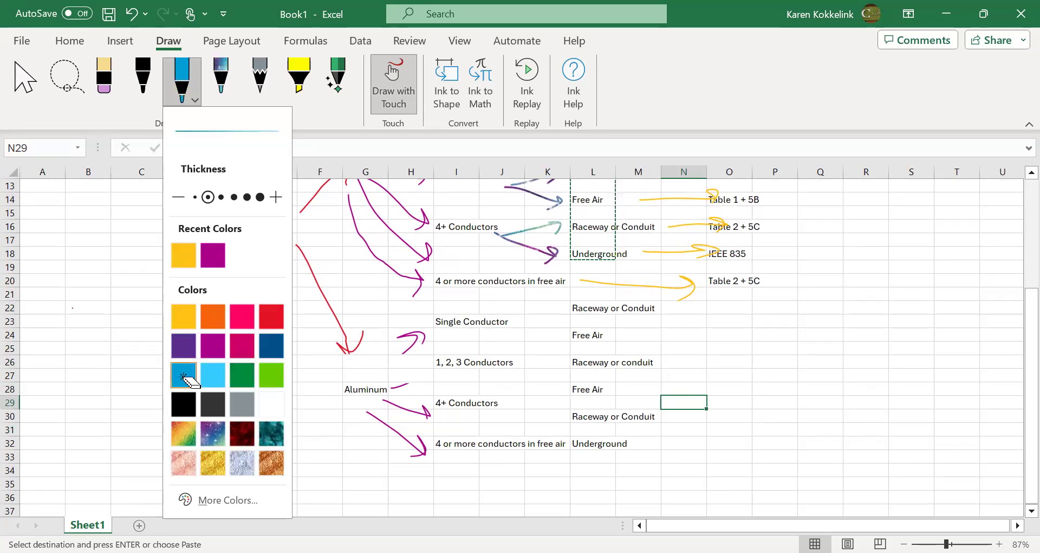
mouse_move(508, 334)
mouse_down()
mouse_move(563, 308)
mouse_move(566, 341)
mouse_up()
mouse_move(522, 376)
mouse_down()
mouse_move(563, 360)
mouse_move(549, 396)
mouse_up()
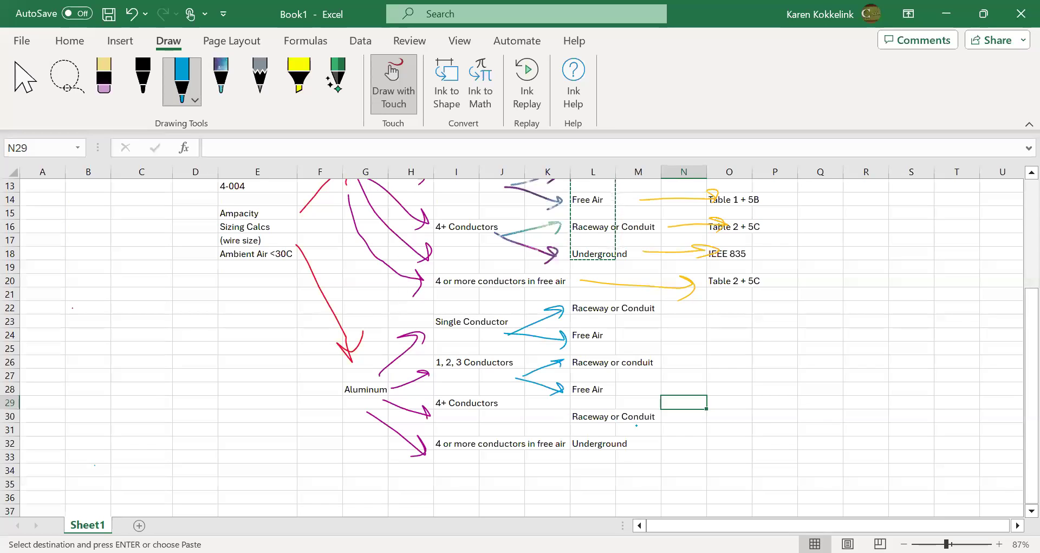
mouse_move(1016, 325)
mouse_down()
mouse_move(1017, 255)
mouse_move(1017, 335)
mouse_up()
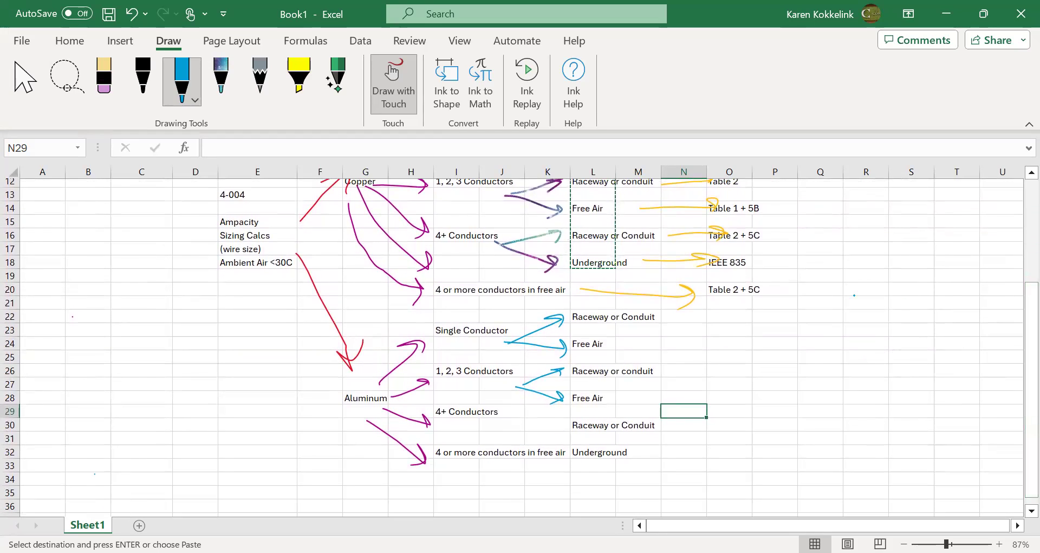
mouse_move(514, 407)
mouse_down()
mouse_move(563, 412)
mouse_move(561, 430)
mouse_up()
mouse_move(515, 404)
mouse_down()
mouse_move(566, 455)
mouse_move(553, 459)
mouse_up()
- Insert a row above row 32 and move the aluminum "4 or more conductors in free air" label to I35
click(10, 450)
right_click(11, 450)
click(76, 297)
click(456, 468)
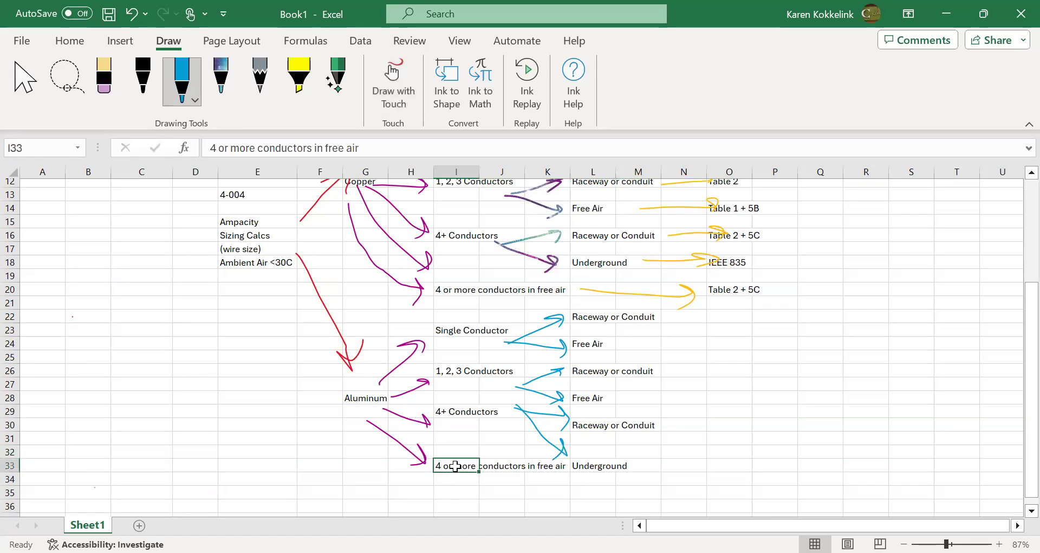
drag(456, 470, 455, 493)
- Reposition the purple arrows leading from Aluminum to line up with the conductor labels
drag(417, 461, 425, 477)
drag(414, 396, 413, 368)
click(464, 424)
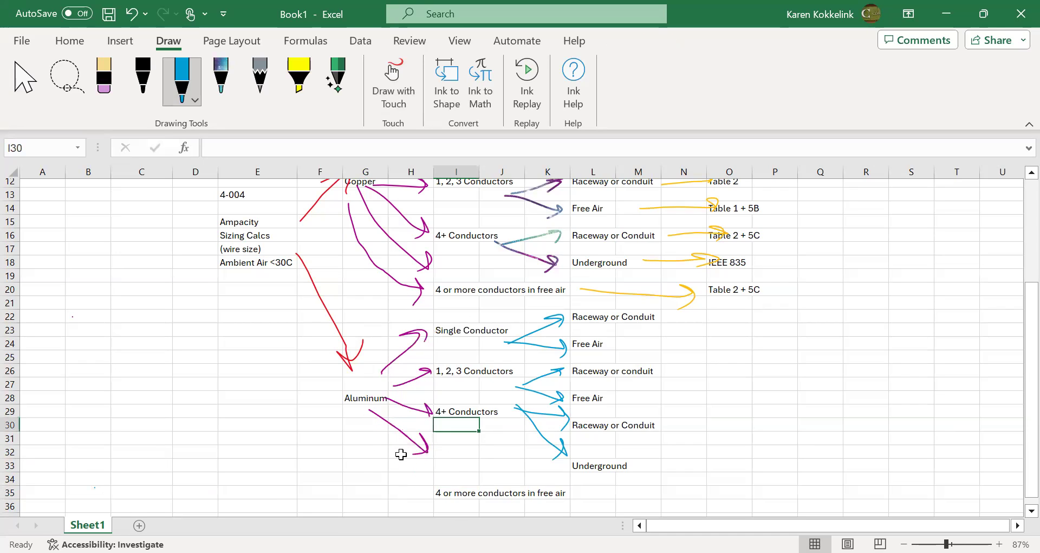
- Erase the lowest purple arrow from Aluminum and redraw it in purple down to "4 or more conductors in free air" in row 35
click(421, 454)
click(474, 444)
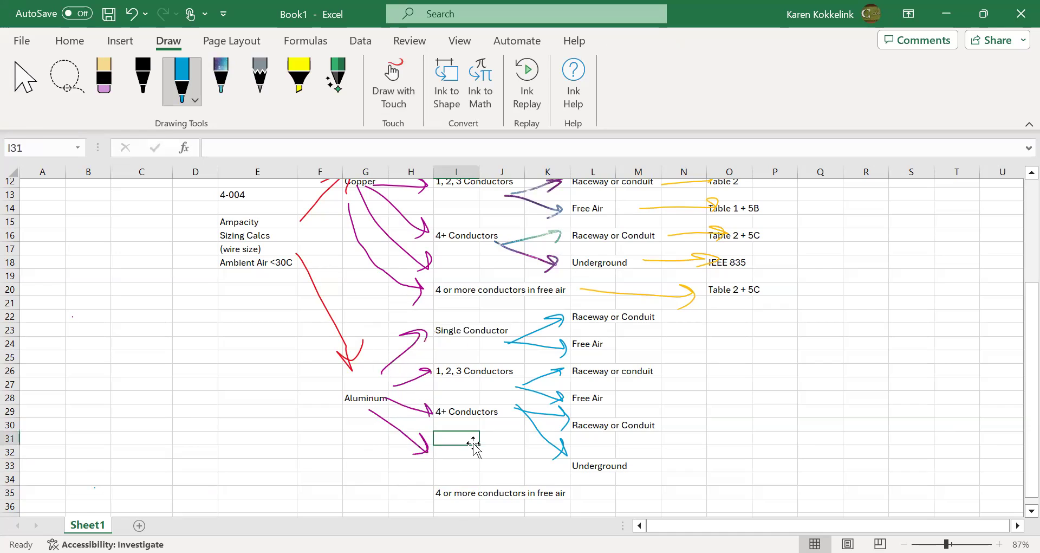
click(109, 73)
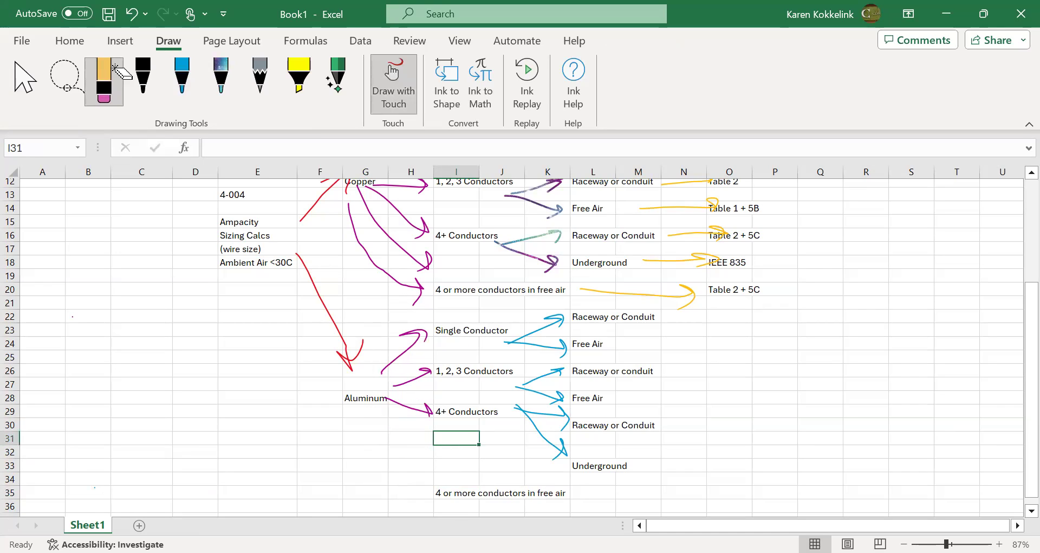
click(152, 79)
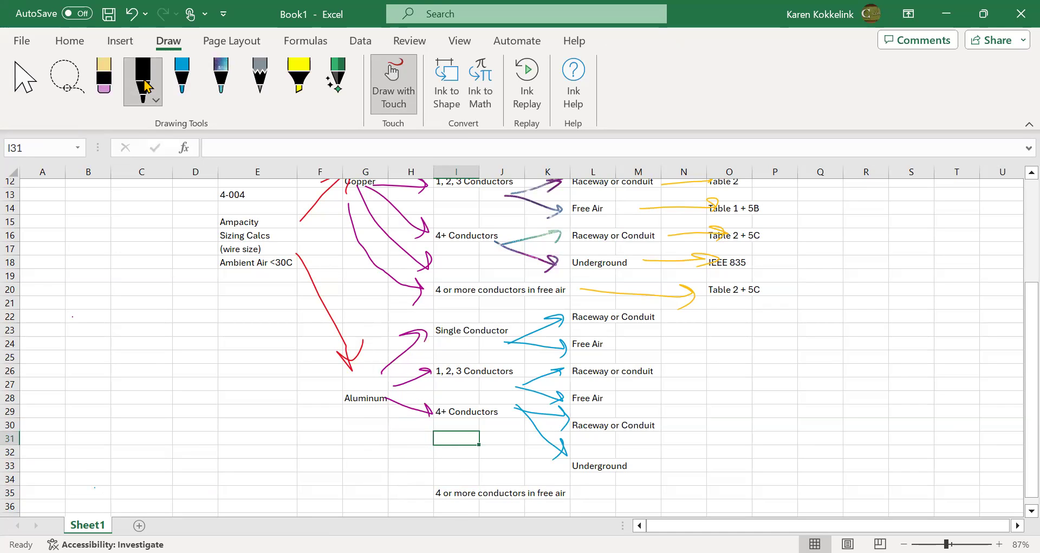
click(146, 85)
click(214, 260)
click(395, 425)
mouse_move(388, 398)
mouse_down()
mouse_move(429, 479)
mouse_move(431, 461)
mouse_move(440, 478)
mouse_up()
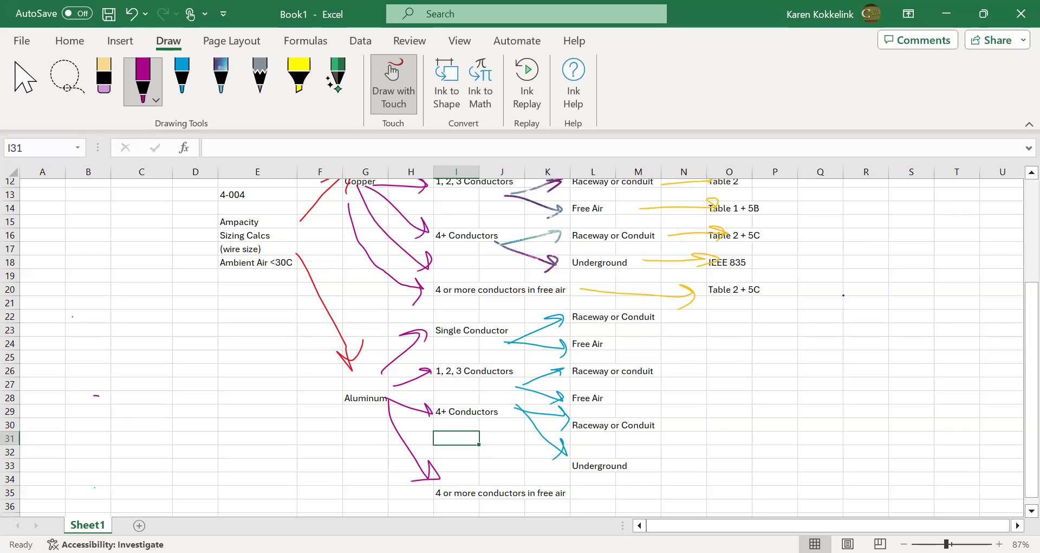
- Draw yellow arrows towards column O from each aluminum installation label and from "4 or more conductors in free air"
click(144, 84)
click(145, 316)
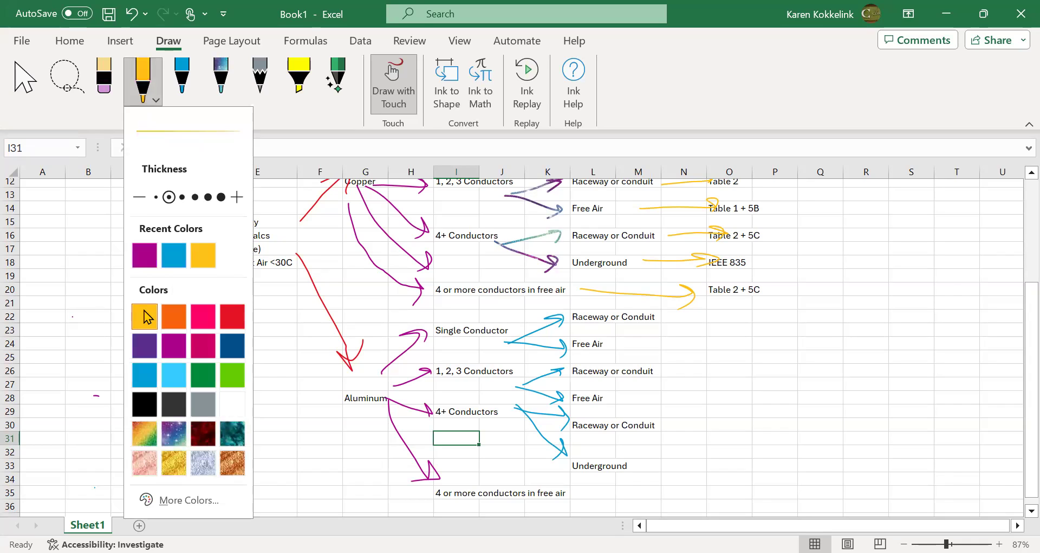
click(144, 311)
drag(670, 316, 715, 317)
drag(609, 348, 704, 349)
mouse_move(661, 384)
mouse_down()
mouse_move(705, 381)
mouse_move(706, 372)
mouse_up()
drag(613, 402, 711, 401)
drag(661, 425, 706, 418)
drag(643, 463, 713, 461)
mouse_move(699, 446)
mouse_down()
mouse_move(718, 459)
mouse_move(696, 467)
mouse_up()
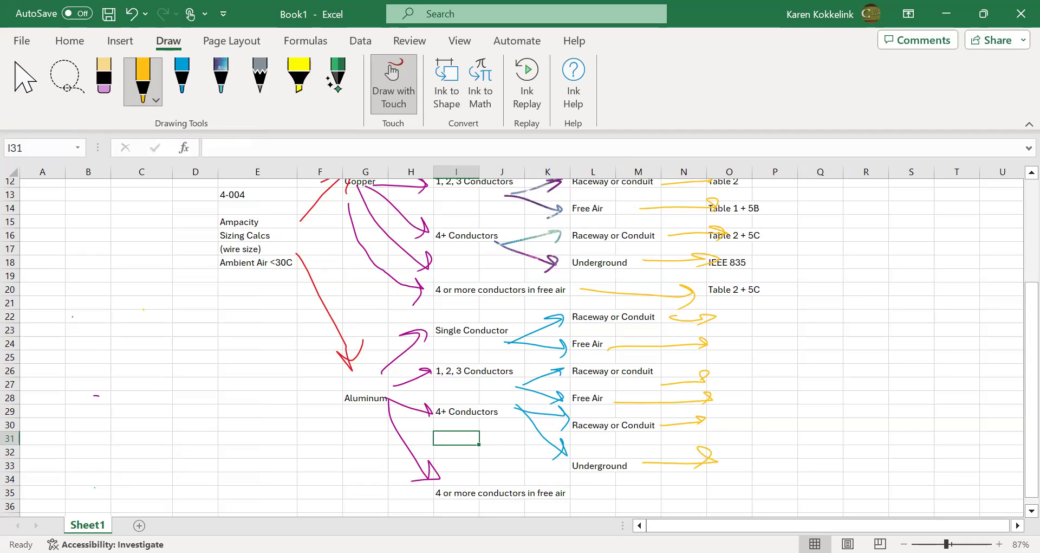
mouse_move(590, 480)
mouse_down()
mouse_move(698, 495)
mouse_move(687, 506)
mouse_up()
- Enter Table 3 in O22 and Table 3+5D in O24 for the aluminum single conductor's raceway and free air branches
click(24, 77)
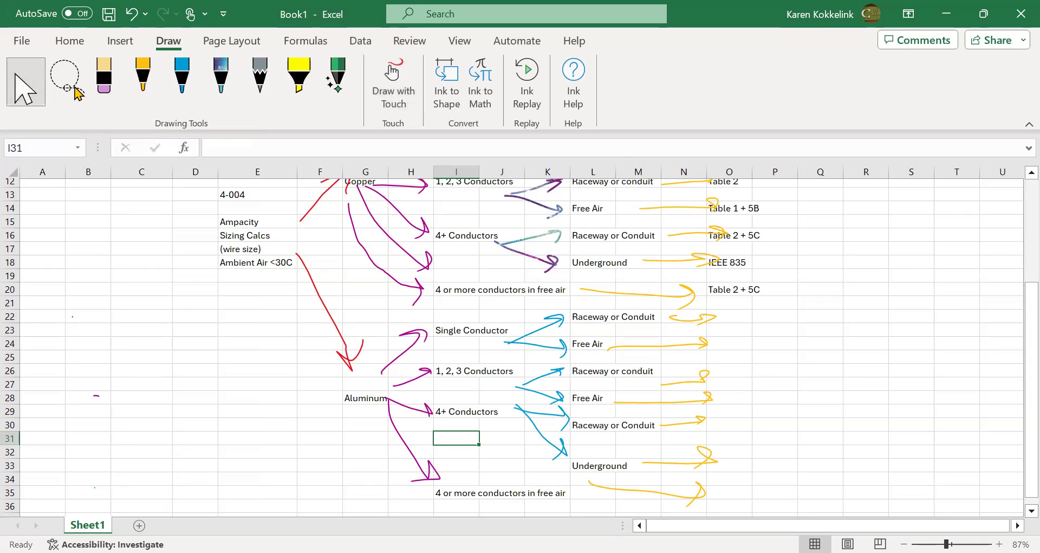
click(734, 319)
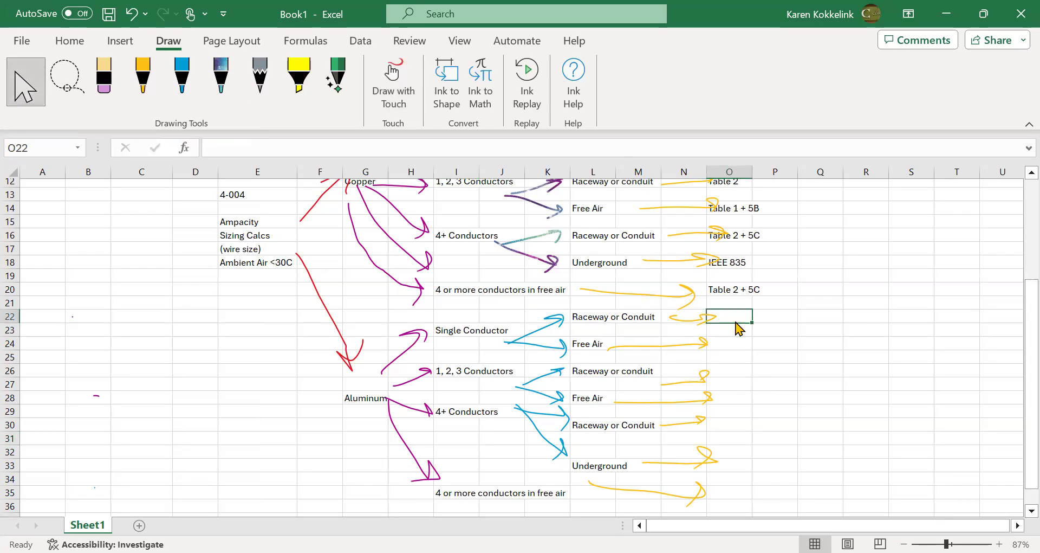
text(Table 3)
key(Return)
key(Return)
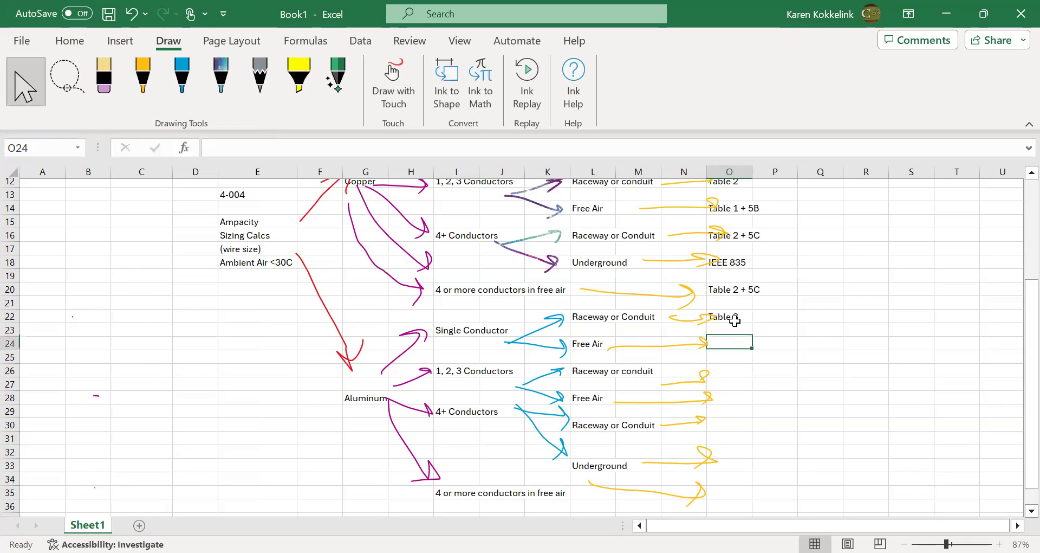
text(Table 3)
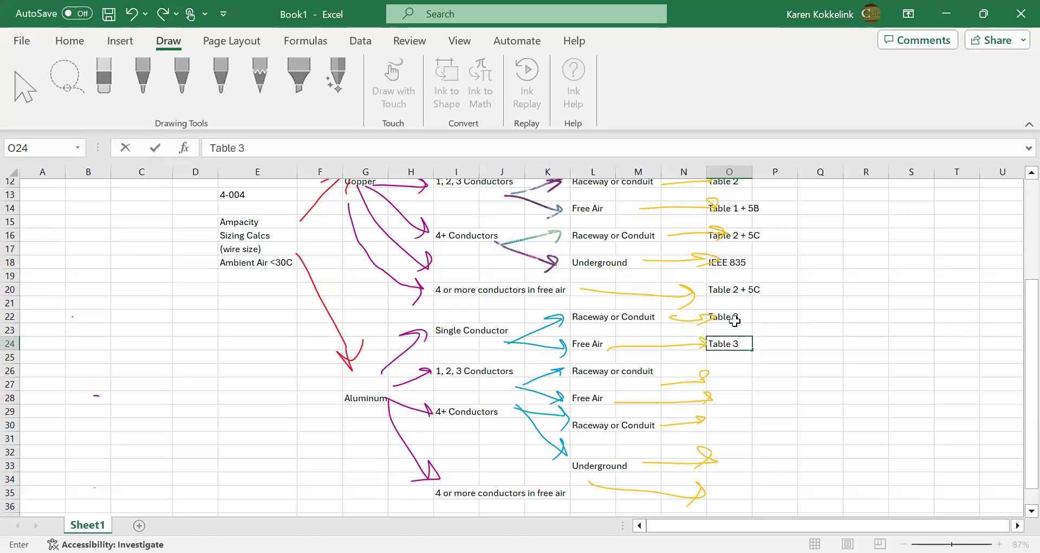
text(+5D)
key(Return)
key(Return)
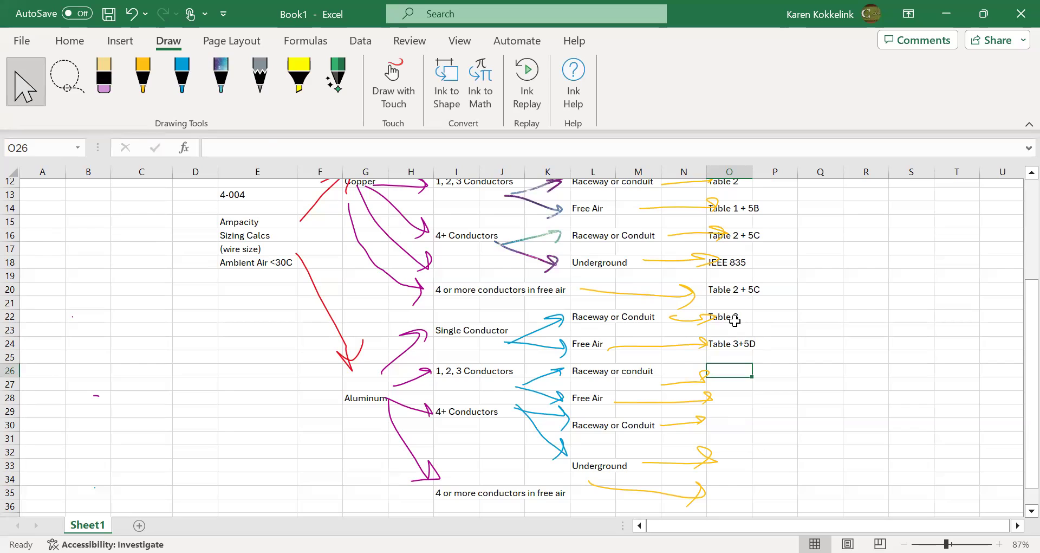
- Enter Table 4 in O26 and Table 3 + 5B in O28 for the aluminum 1, 2, 3 conductors branches
text(Table 4)
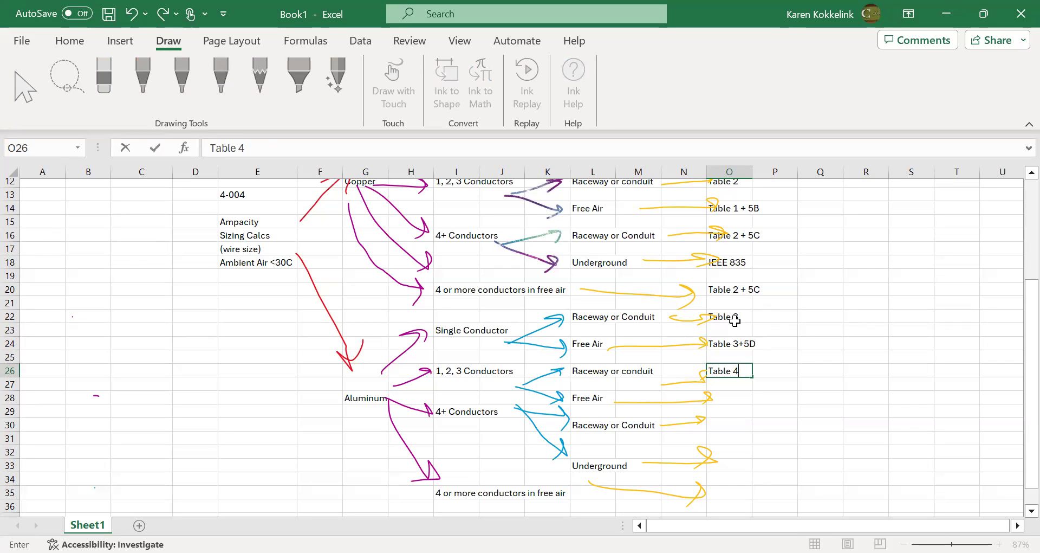
key(Return)
key(Return)
text(Table 3 + )
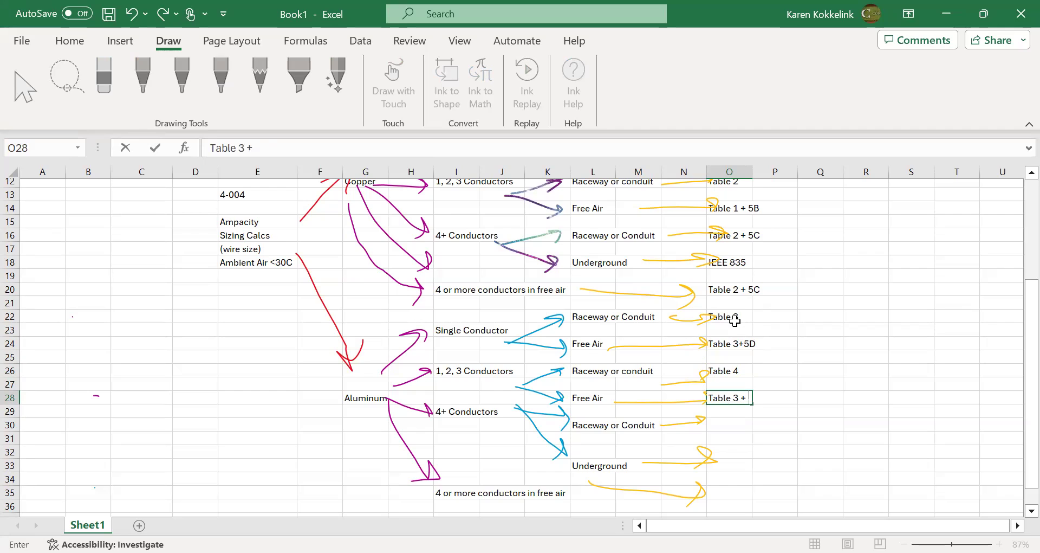
text(5B)
key(Return)
key(Return)
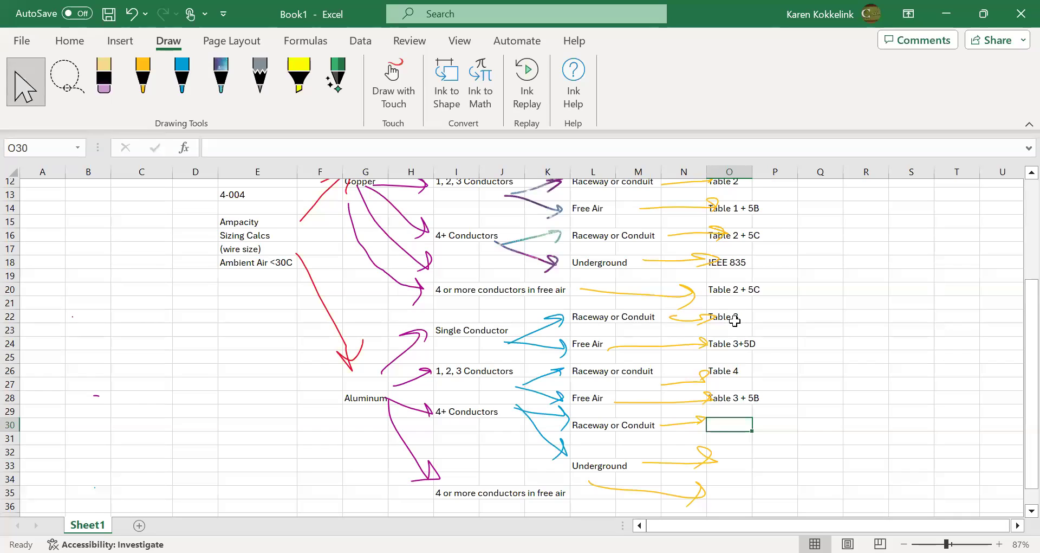
- Enter Table 2 + 5C in O30 and IEEE 835 in O32 for the aluminum 4+ conductors branches
text(Table 2)
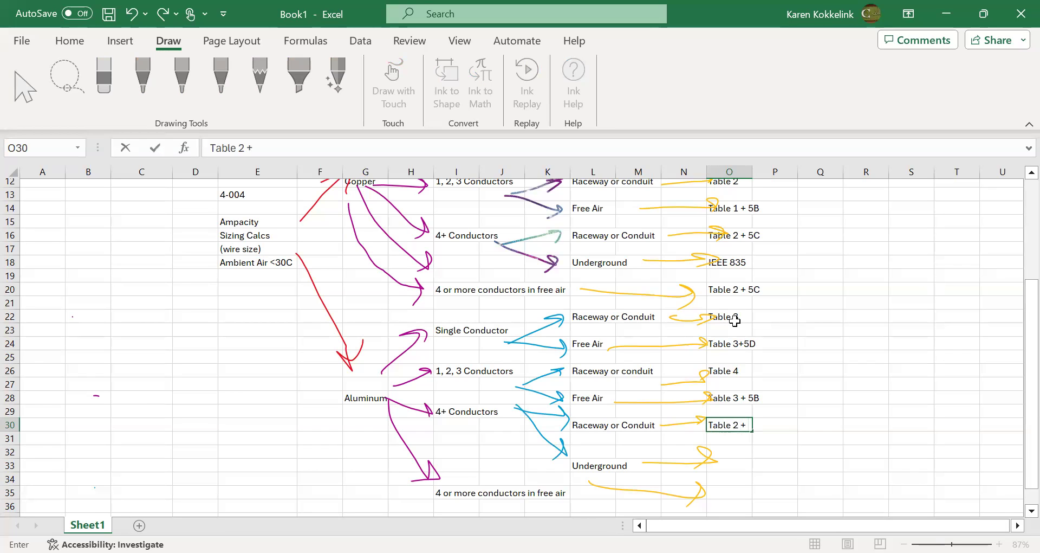
text( + 5C)
key(Return)
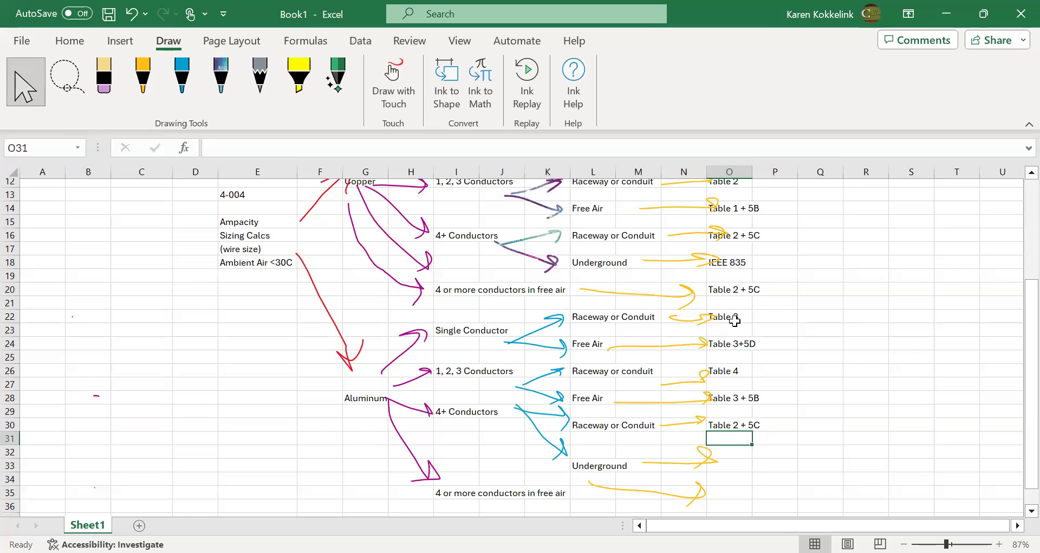
key(Down)
key(Down)
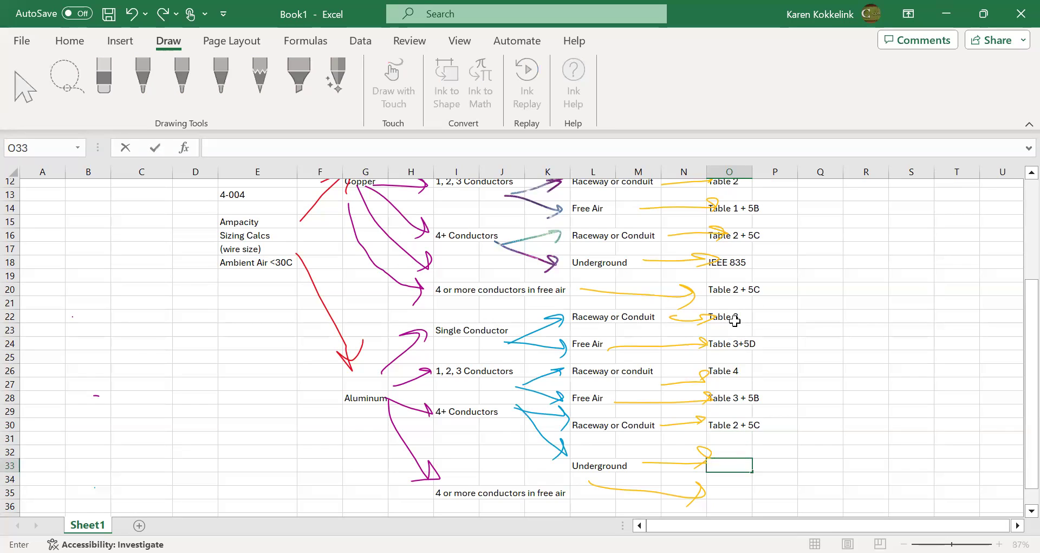
key(Escape)
key(Up)
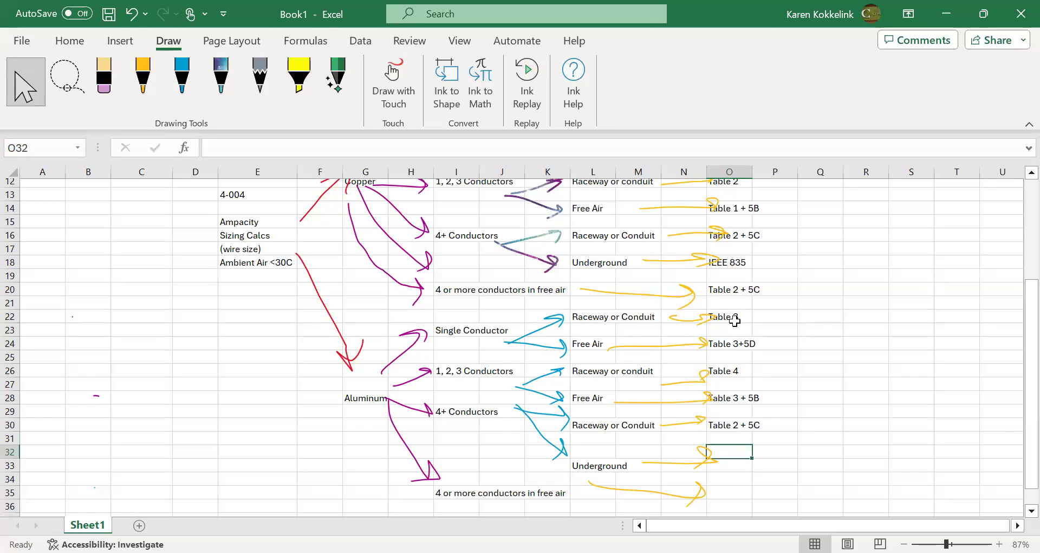
text(Ta)
key(BackSpace)
key(BackSpace)
text(IEEE)
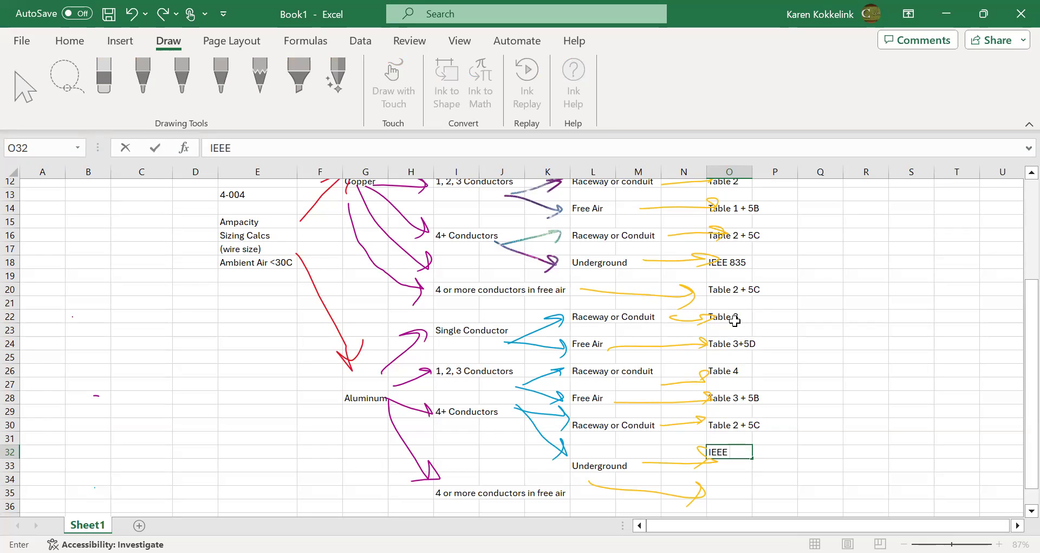
text( 835)
- Enter Table 4 + 5C in O35 for the aluminum "4 or more conductors in free air" branch
click(716, 491)
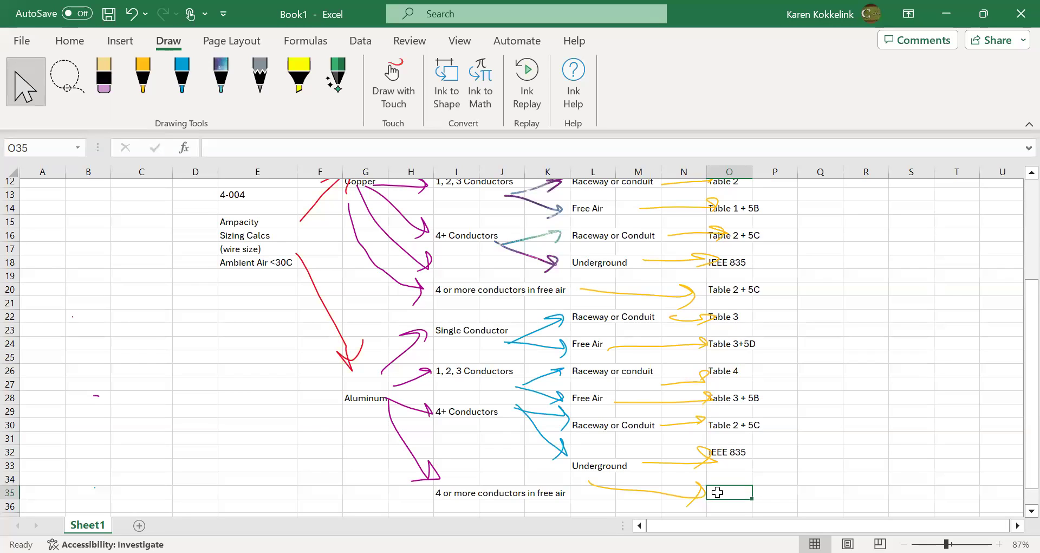
text(Trab)
key(BackSpace)
key(BackSpace)
key(BackSpace)
text(able 4)
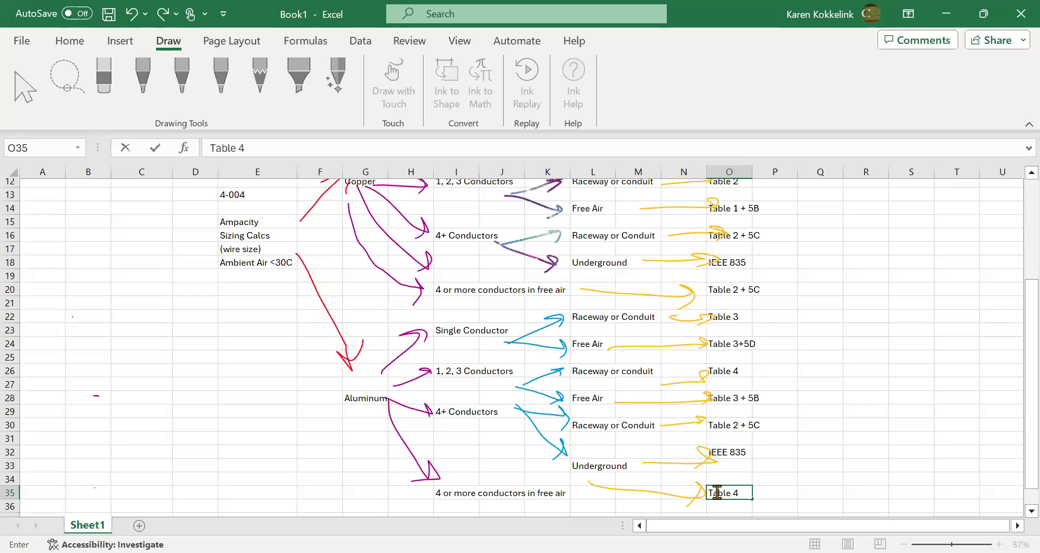
text( + 5C)
key(Return)
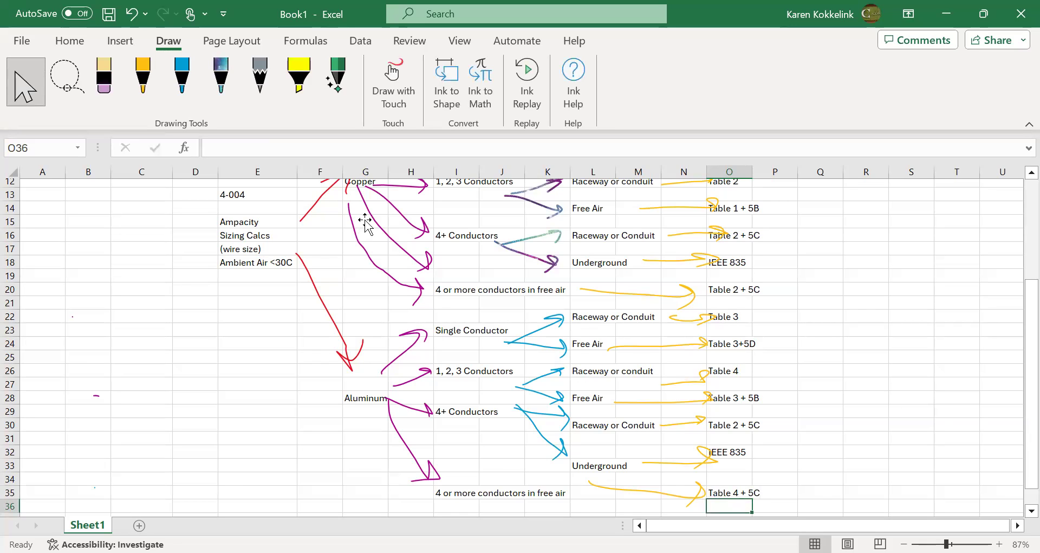
- Handwrite "[A] (correct)" in blue ink below the aluminum tree, with "temp" underneath the word in parentheses
scroll(289, 385, up, 4)
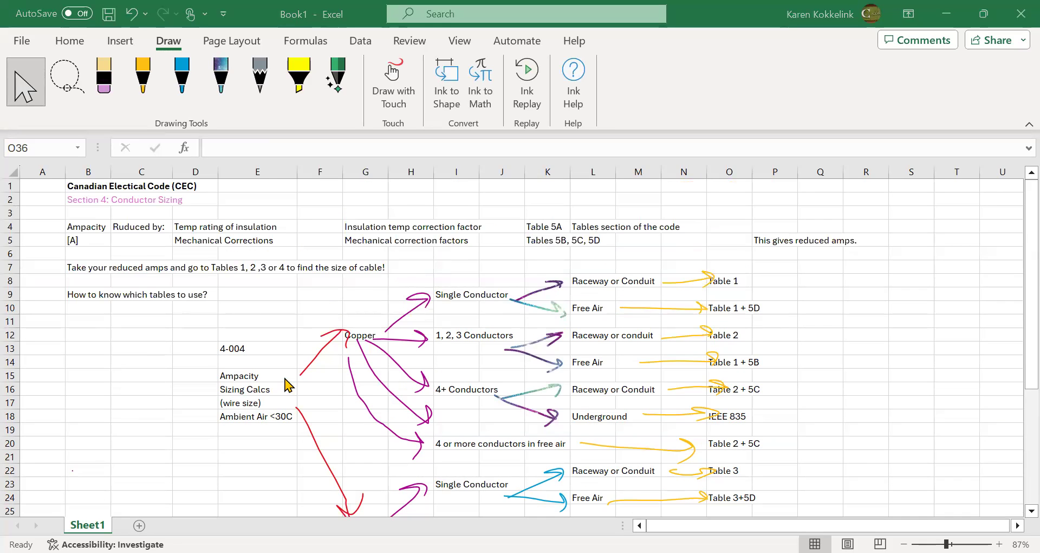
scroll(289, 385, down, 7)
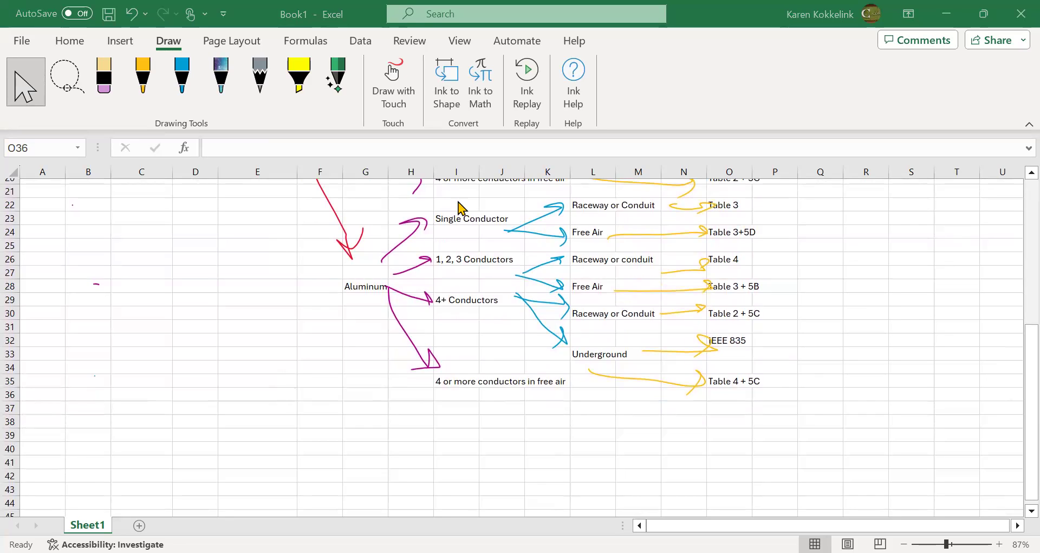
click(184, 81)
mouse_move(263, 442)
mouse_down()
mouse_move(301, 443)
mouse_move(287, 425)
mouse_up()
drag(253, 392, 244, 465)
drag(317, 388, 329, 457)
drag(379, 383, 362, 461)
mouse_move(400, 424)
mouse_down()
mouse_move(388, 443)
mouse_move(466, 420)
mouse_move(485, 428)
mouse_move(469, 450)
mouse_up()
drag(476, 433, 546, 449)
mouse_move(563, 399)
mouse_down()
mouse_move(572, 451)
mouse_move(589, 430)
mouse_up()
drag(596, 392, 614, 460)
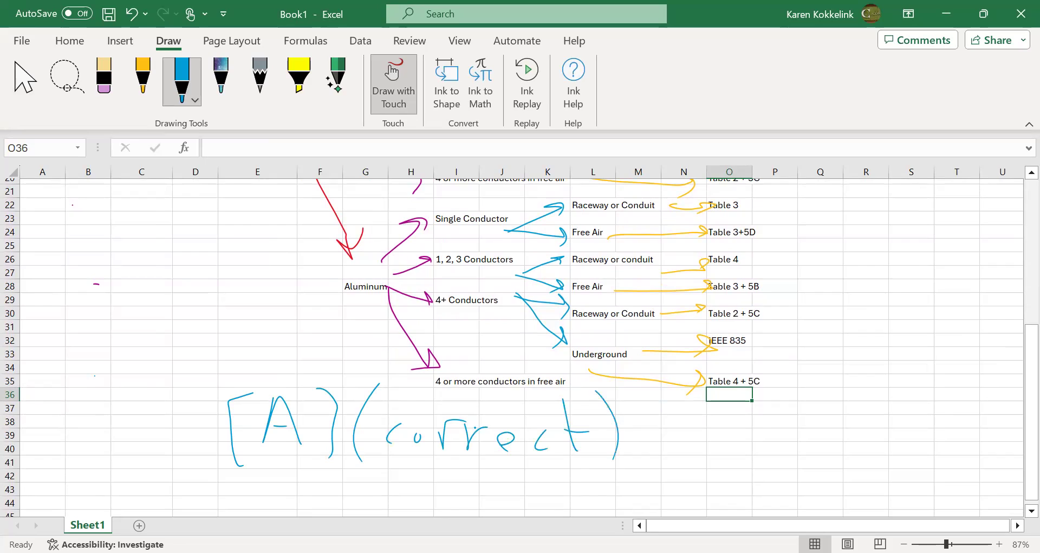
mouse_move(434, 453)
mouse_down()
mouse_move(436, 492)
mouse_move(455, 475)
mouse_up()
mouse_move(440, 494)
mouse_down()
mouse_move(465, 479)
mouse_move(494, 485)
mouse_move(510, 510)
mouse_up()
drag(510, 486, 525, 479)
- Handwrite a second blue factor "(correct)" after the temperature factor, with "mech" underneath it
mouse_move(639, 412)
mouse_down()
mouse_move(626, 443)
mouse_move(641, 470)
mouse_up()
mouse_move(665, 440)
mouse_down()
mouse_move(666, 464)
mouse_move(685, 442)
mouse_move(722, 431)
mouse_up()
drag(740, 438, 763, 431)
drag(761, 440, 807, 446)
mouse_move(828, 377)
mouse_down()
mouse_move(834, 436)
mouse_move(848, 410)
mouse_up()
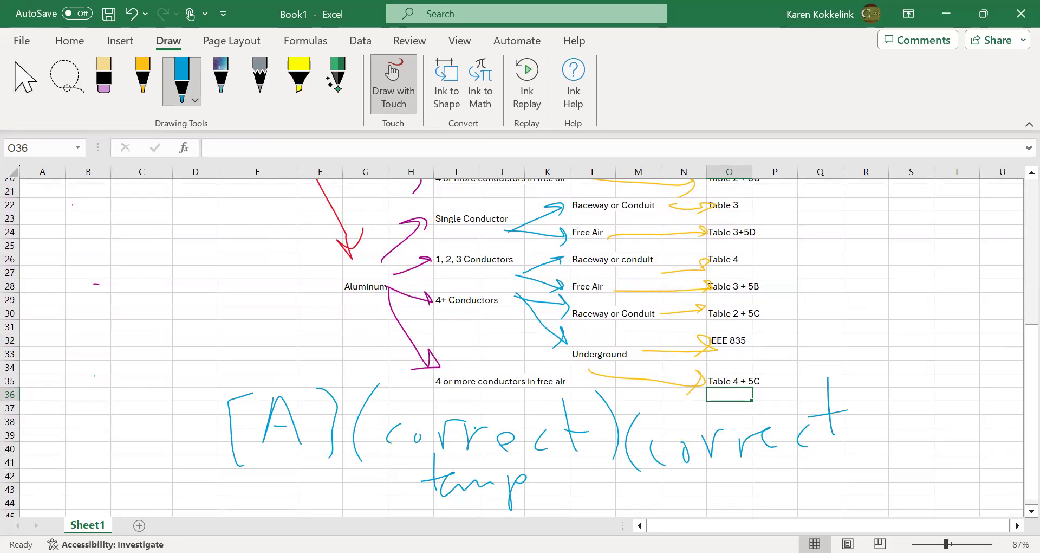
mouse_move(694, 494)
mouse_down()
mouse_move(709, 480)
mouse_move(766, 502)
mouse_up()
drag(790, 473, 792, 497)
drag(795, 453, 836, 491)
drag(883, 403, 891, 480)
- Strike a blue diagonal line through each handwritten "correct" and circle the "[A]" term
drag(740, 454, 817, 416)
drag(466, 444, 552, 412)
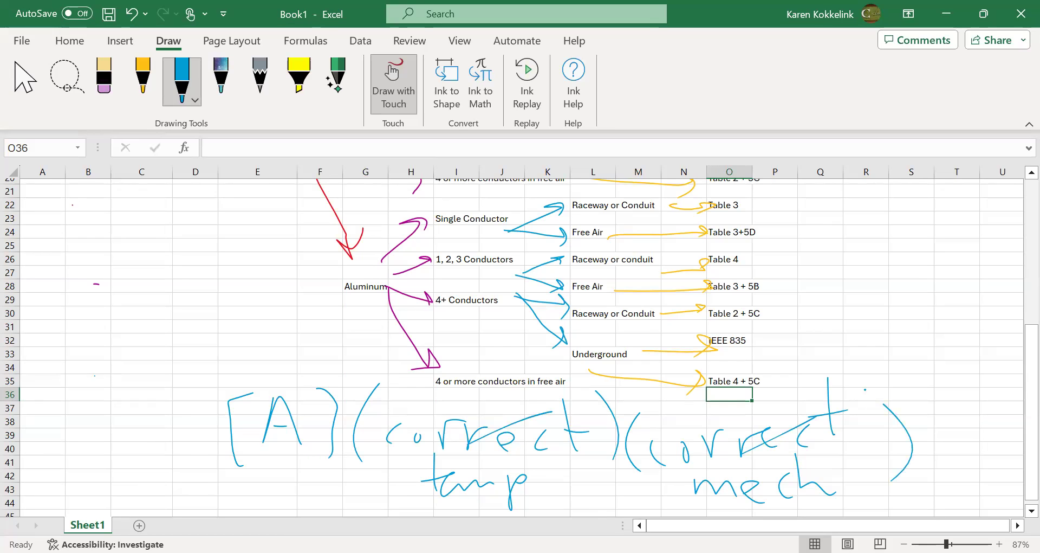
drag(243, 481, 299, 475)
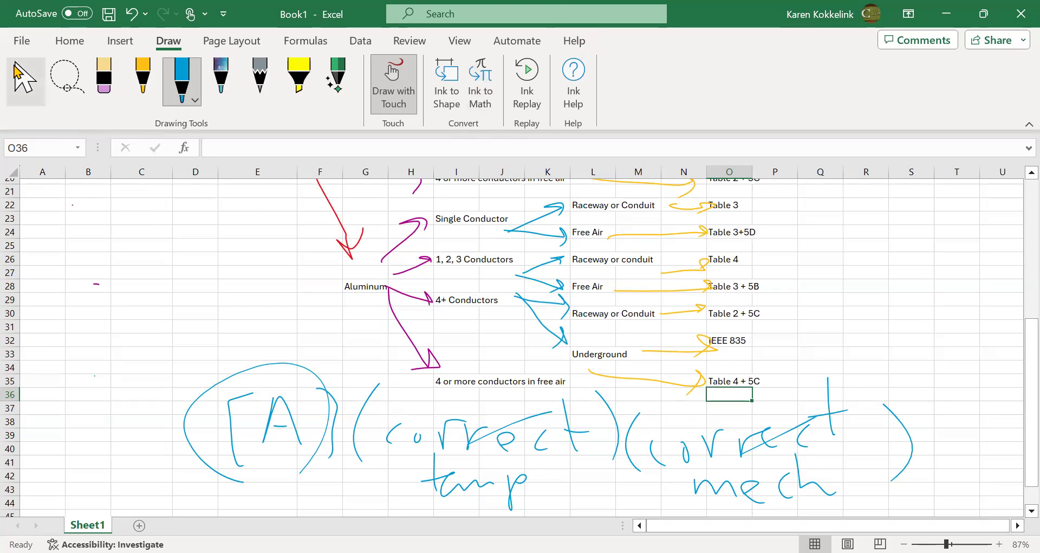
- Review the copper and aluminum decision tree and the correction factor table references in K4 and K5
click(24, 81)
scroll(112, 331, up, 5)
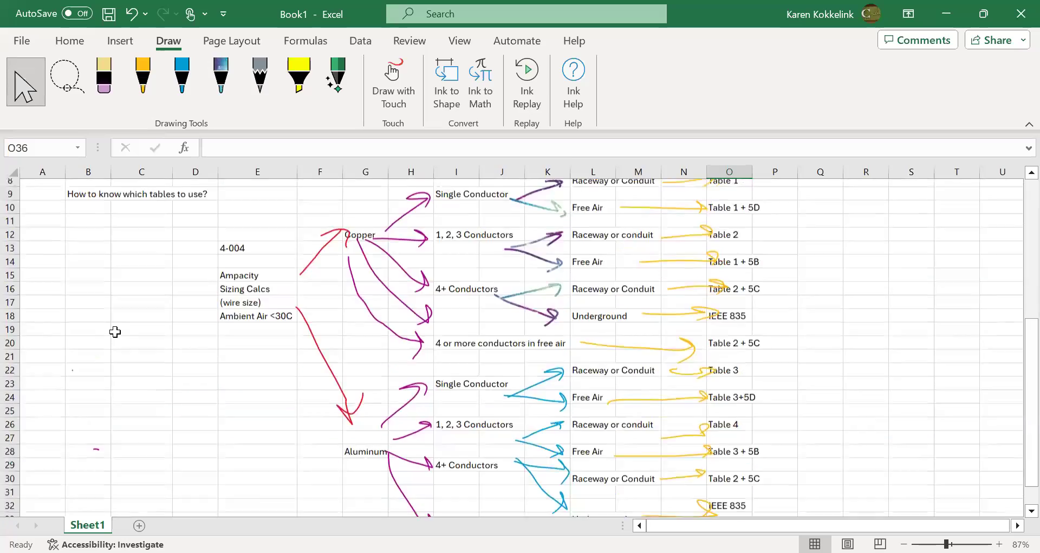
scroll(115, 332, up, 2)
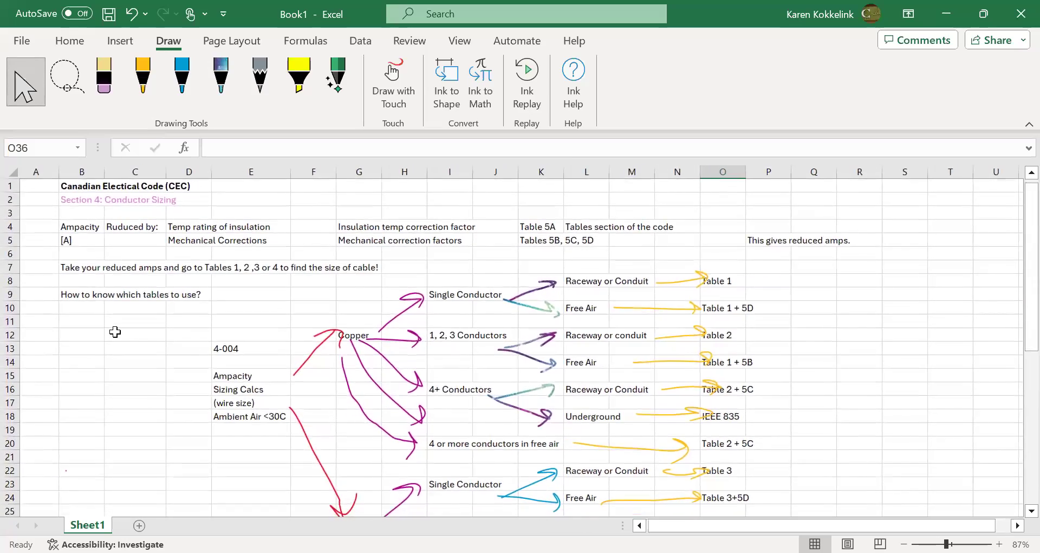
scroll(115, 331, left, 1)
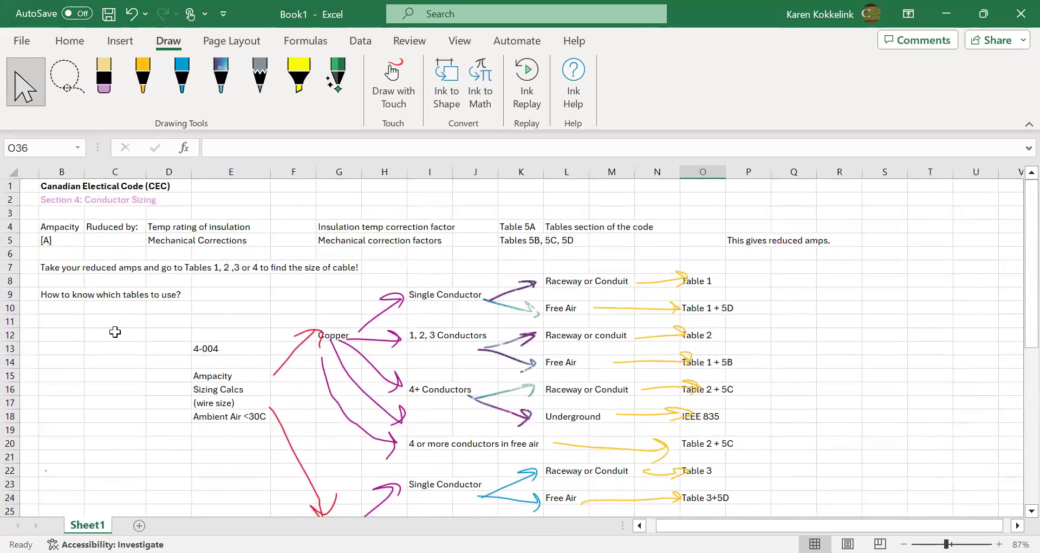
scroll(115, 331, down, 2)
scroll(115, 332, up, 2)
scroll(115, 332, down, 4)
scroll(115, 331, up, 1)
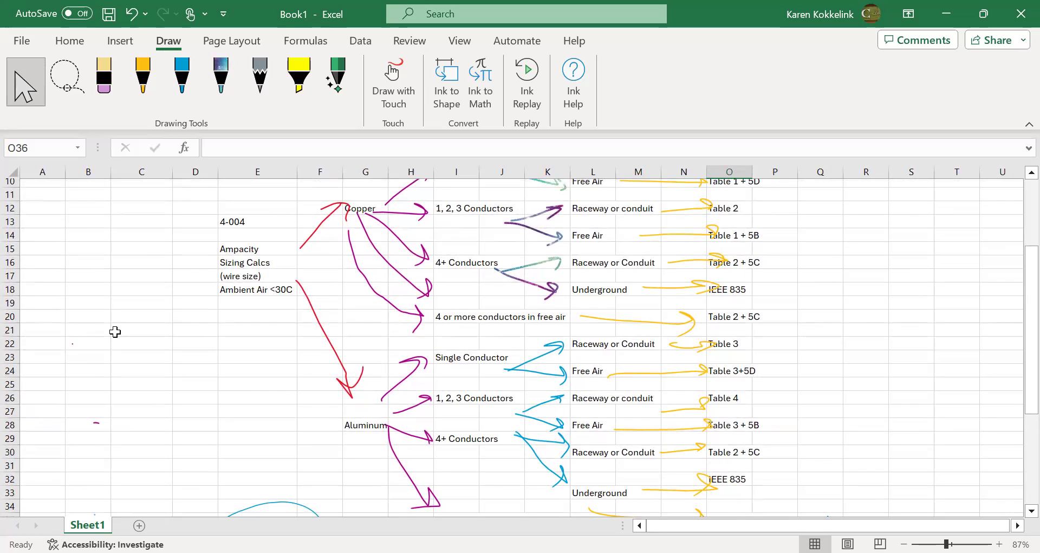
scroll(115, 331, up, 3)
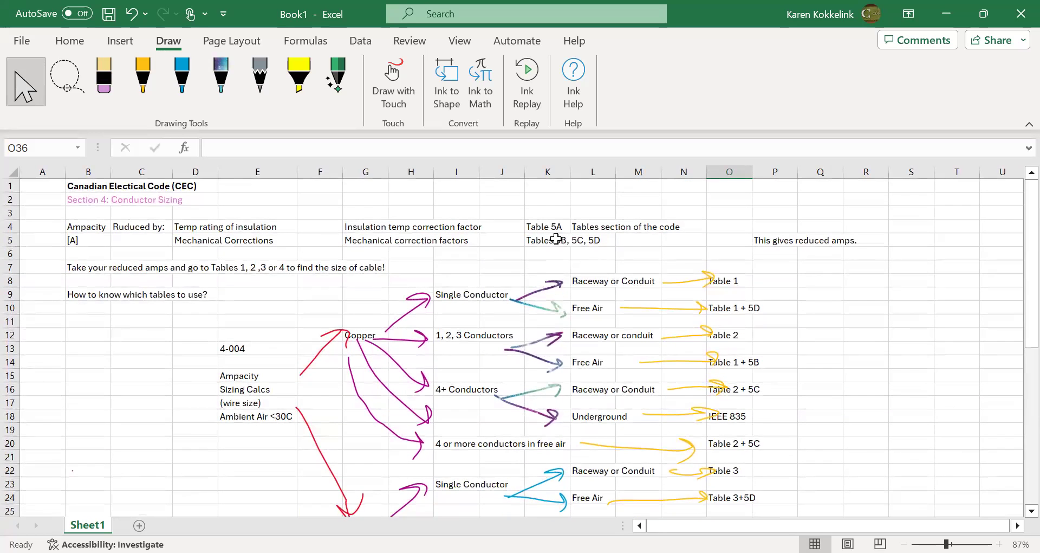
click(556, 238)
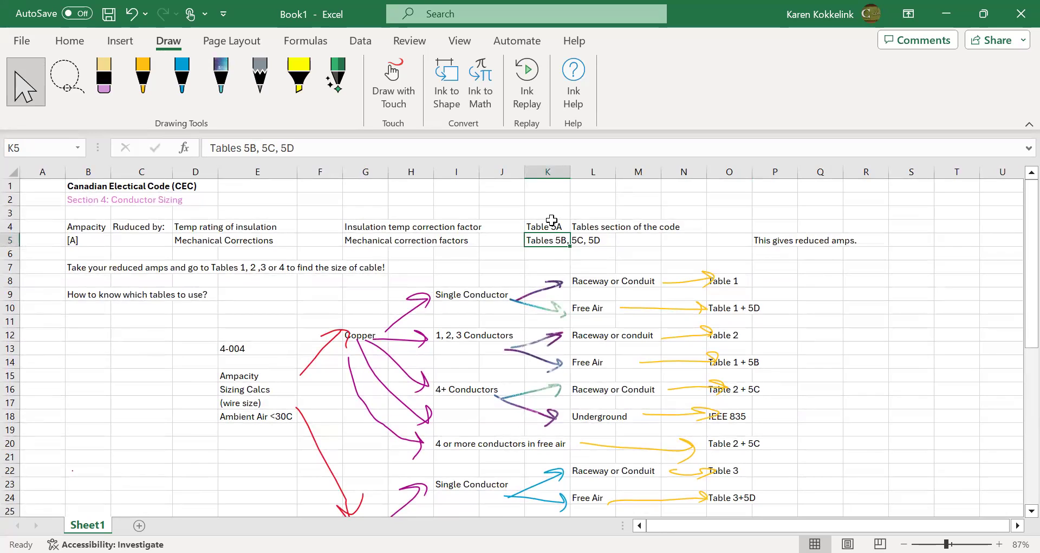
click(551, 219)
click(551, 237)
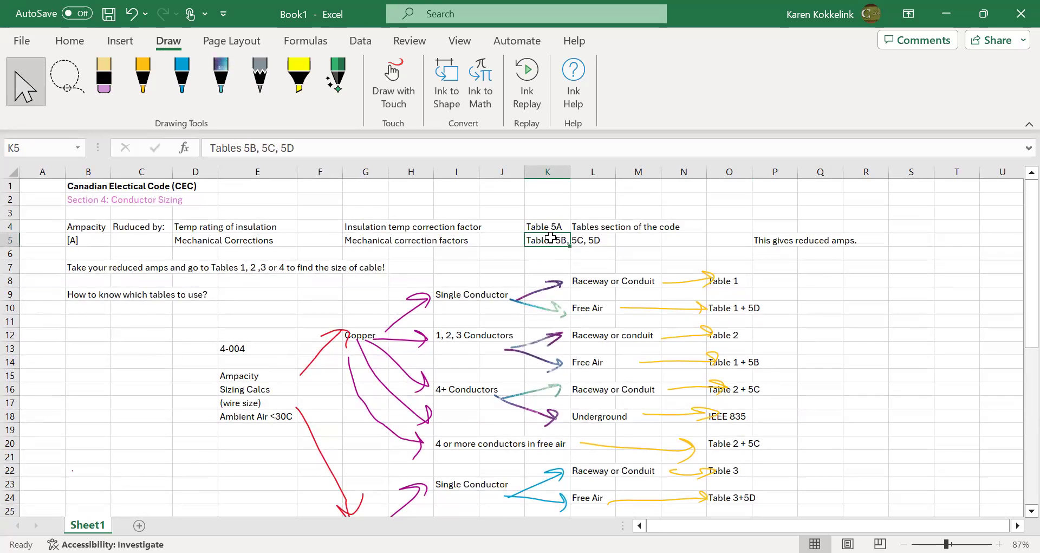